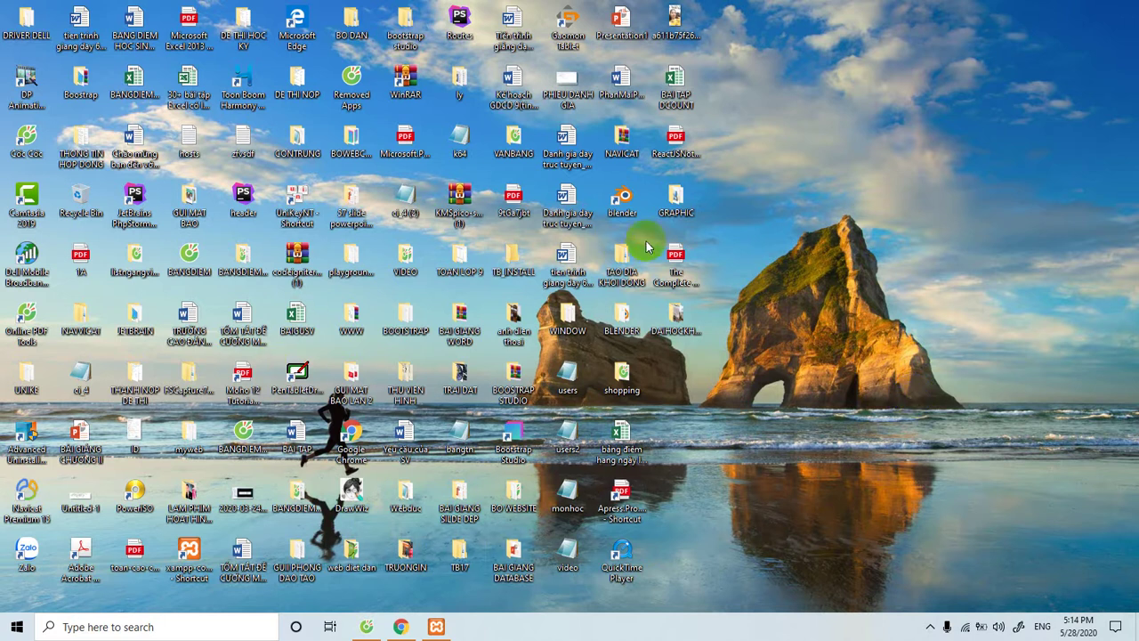
Launch Navicat Premium with activation postponed, and open the shopping database's list of tables through the saved connection
double_click(27, 489)
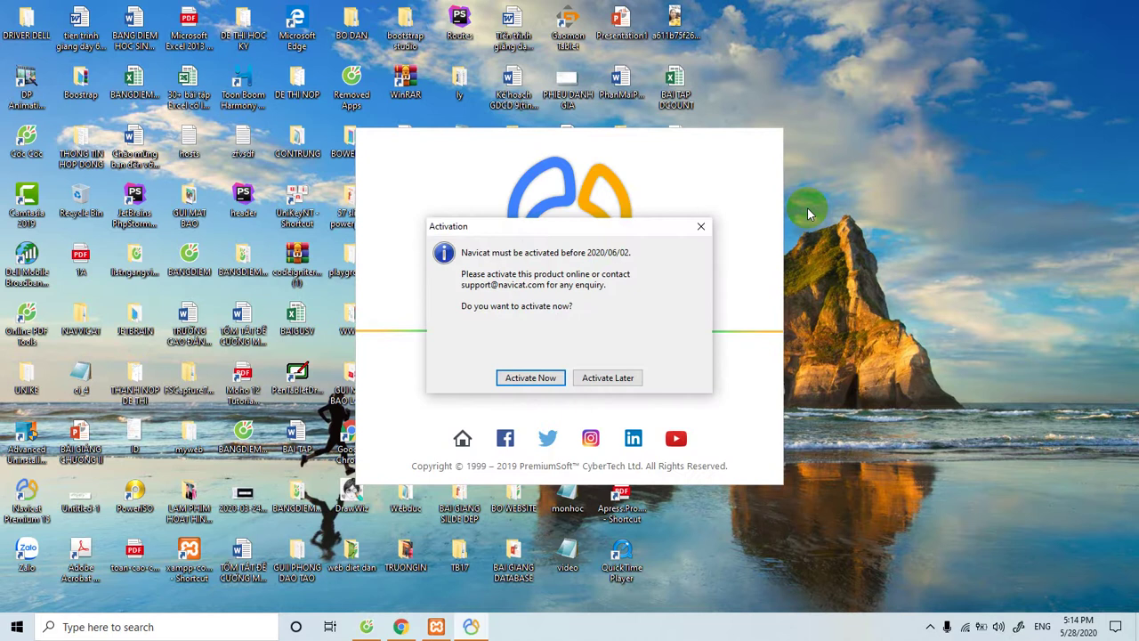
left_click(607, 378)
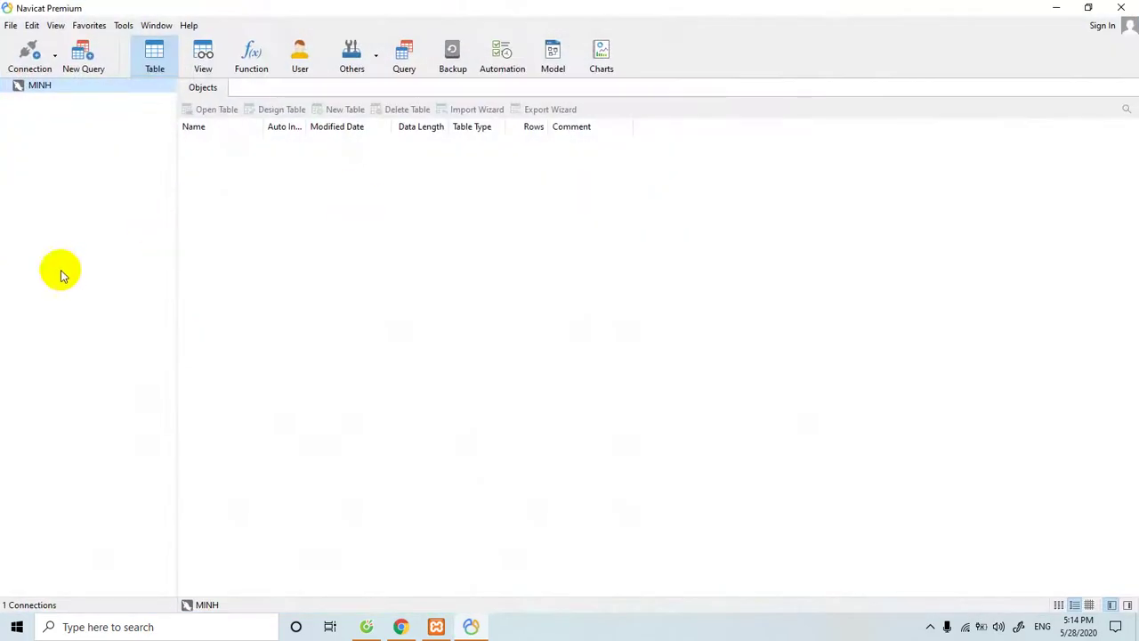
double_click(26, 85)
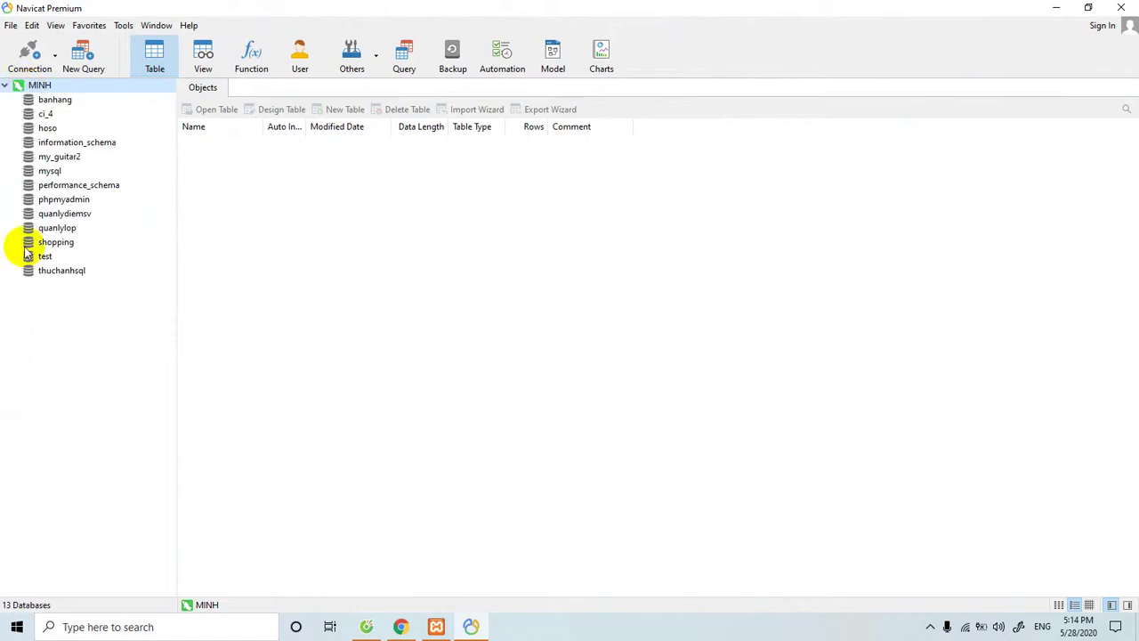
double_click(26, 242)
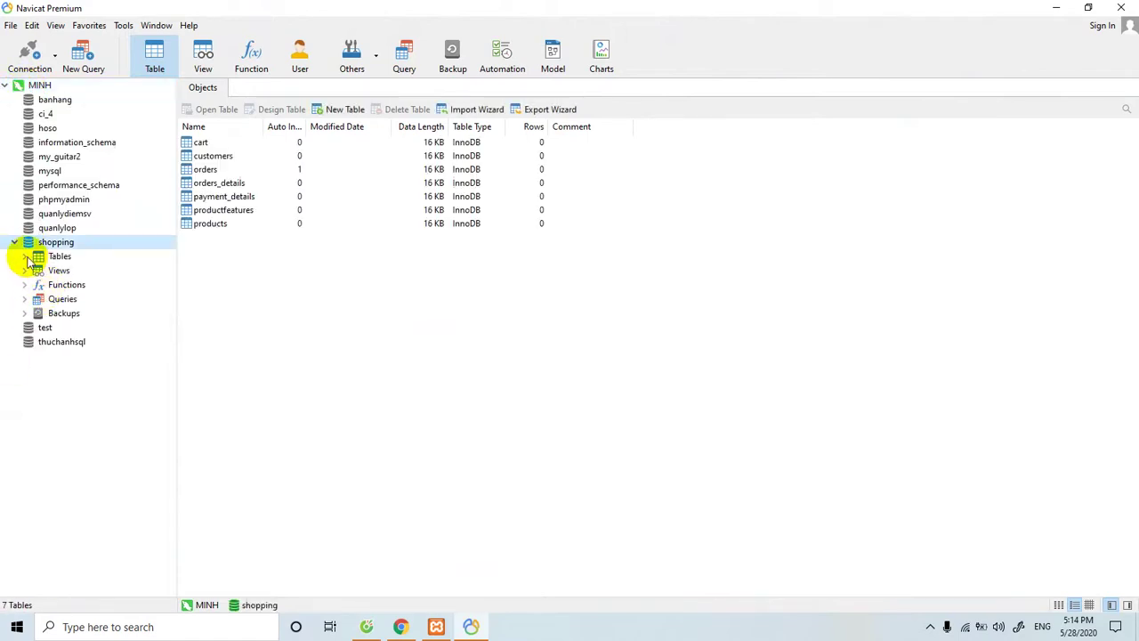
left_click(25, 257)
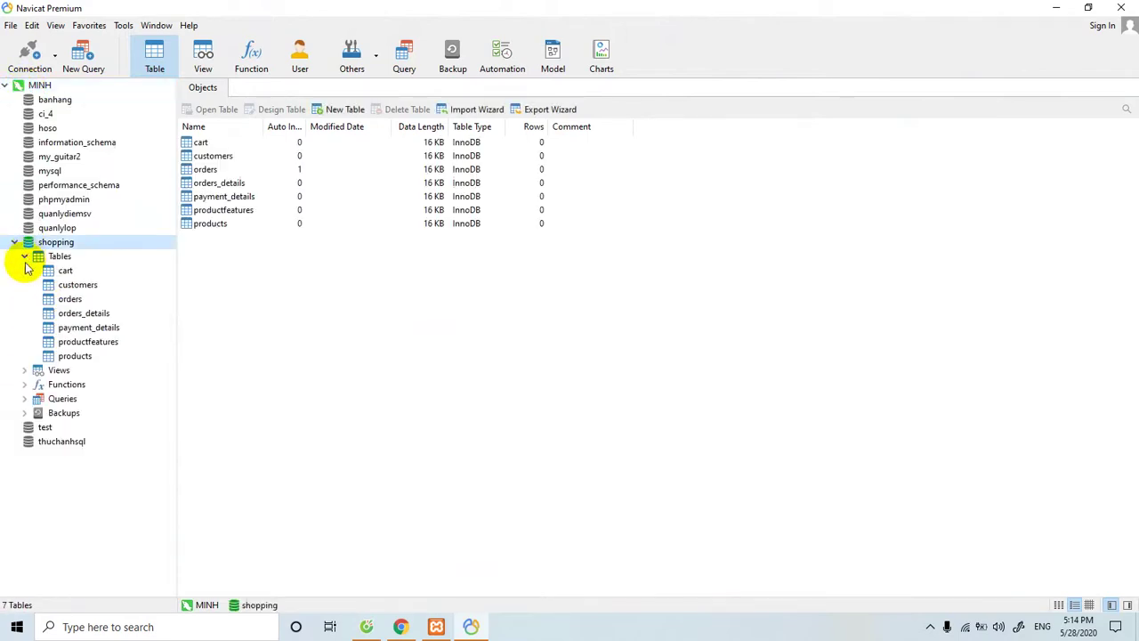
Open the products table's data and its design to review the existing fields
double_click(53, 356)
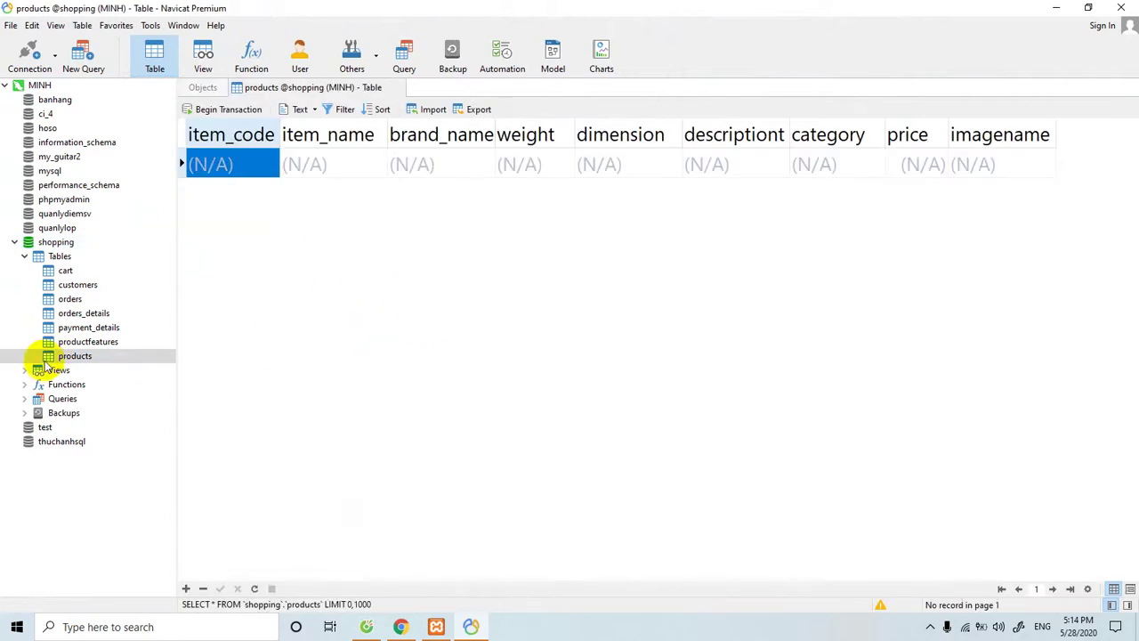
right_click(42, 358)
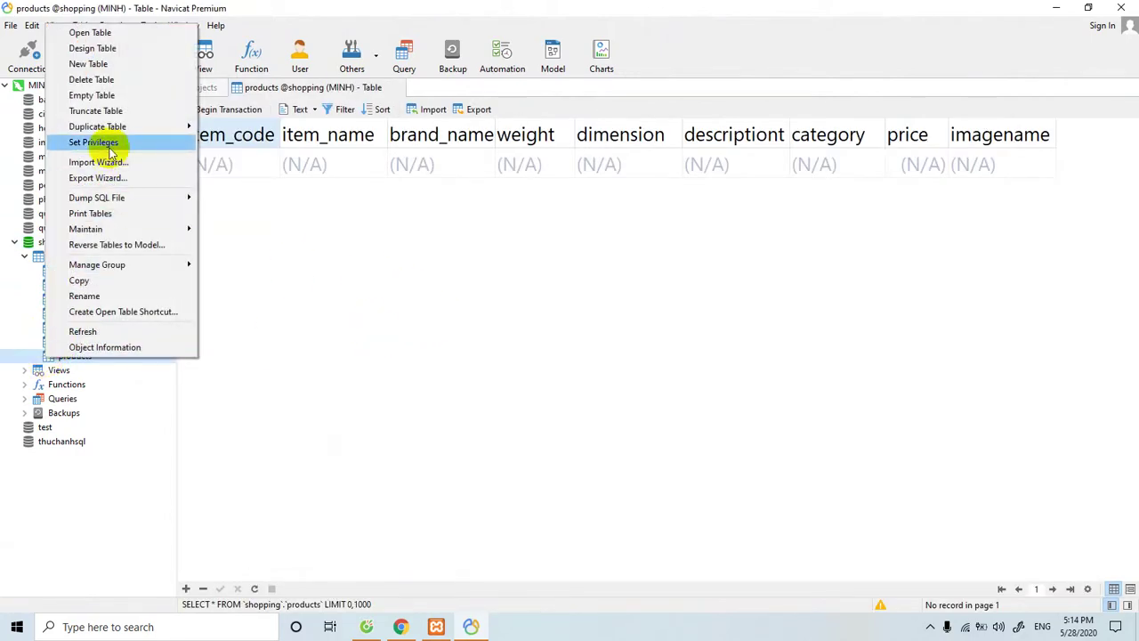
left_click(96, 48)
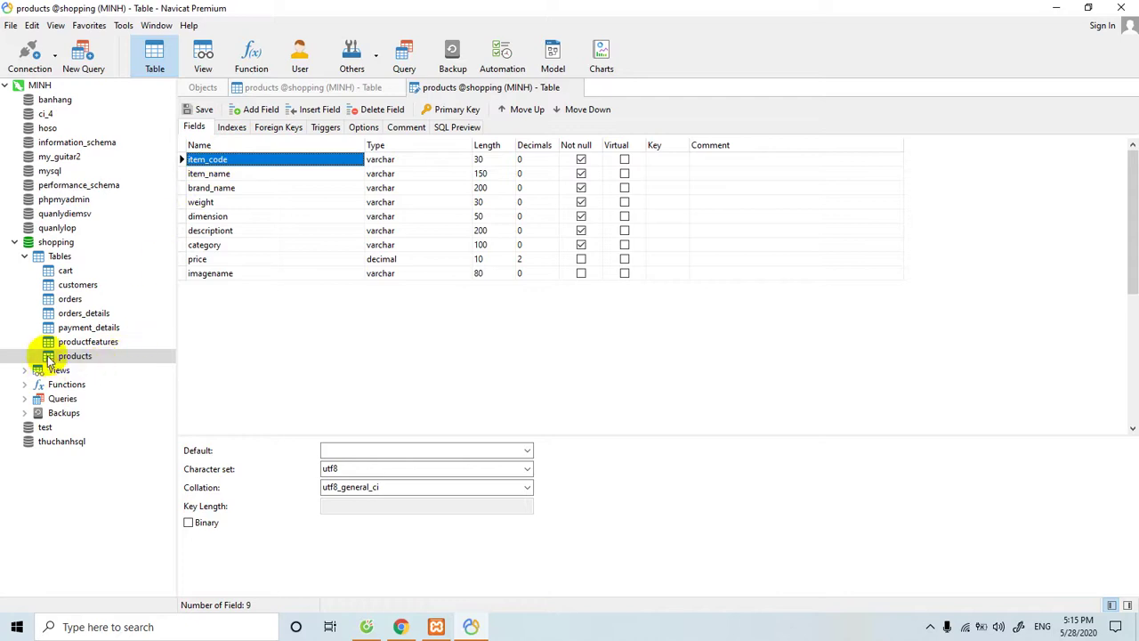
Start a new table in the shopping database and name its first field id_category
right_click(40, 256)
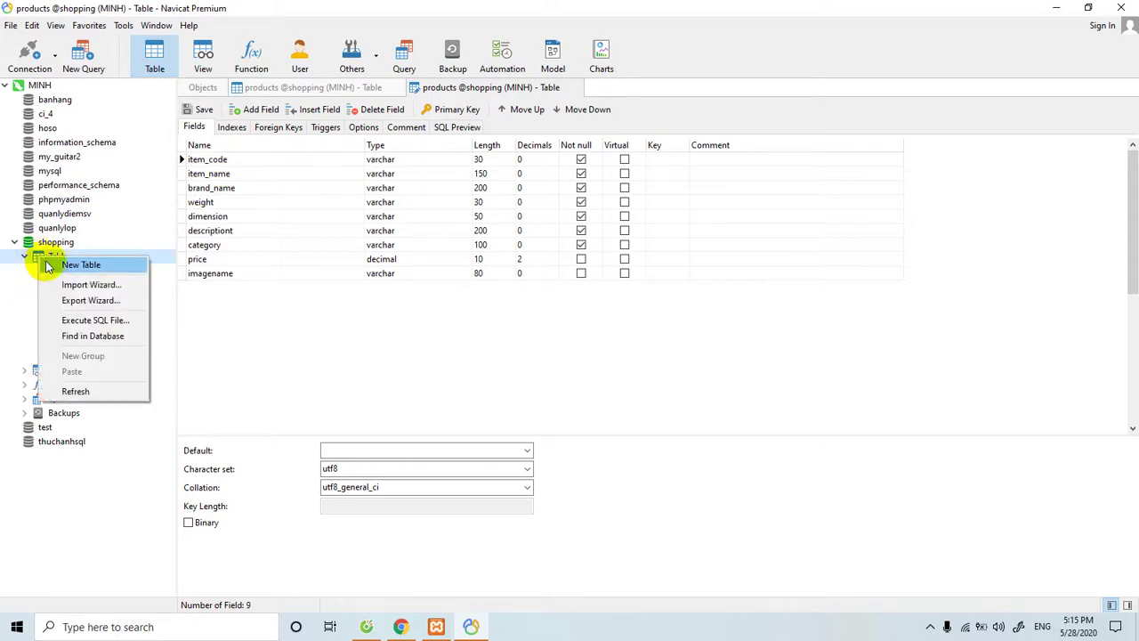
left_click(79, 266)
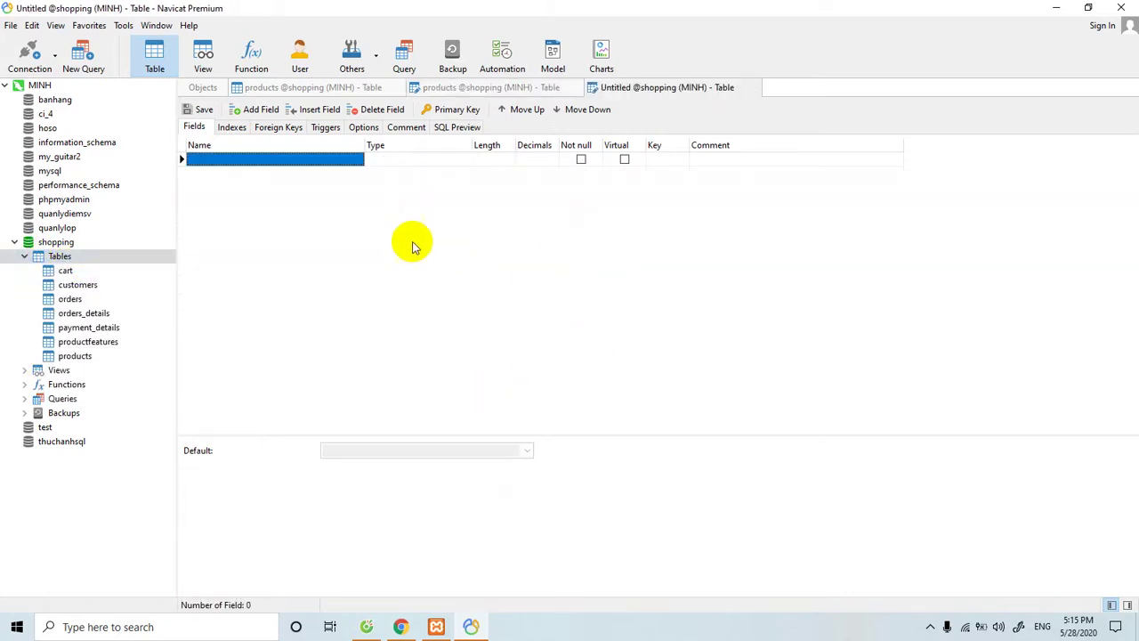
left_click(260, 160)
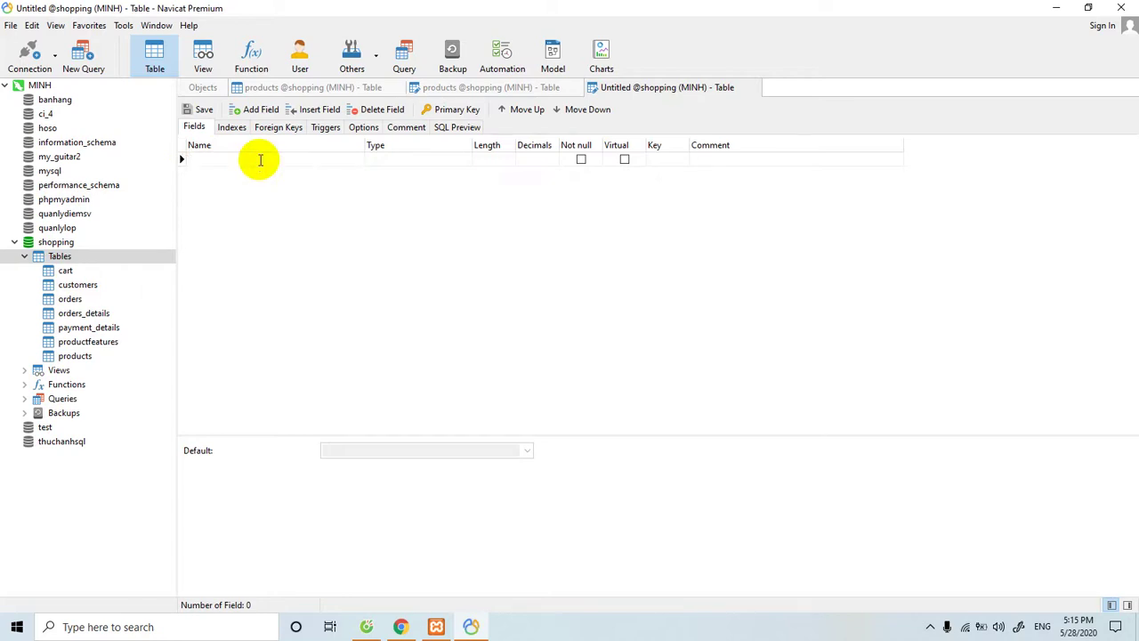
type("id_ca")
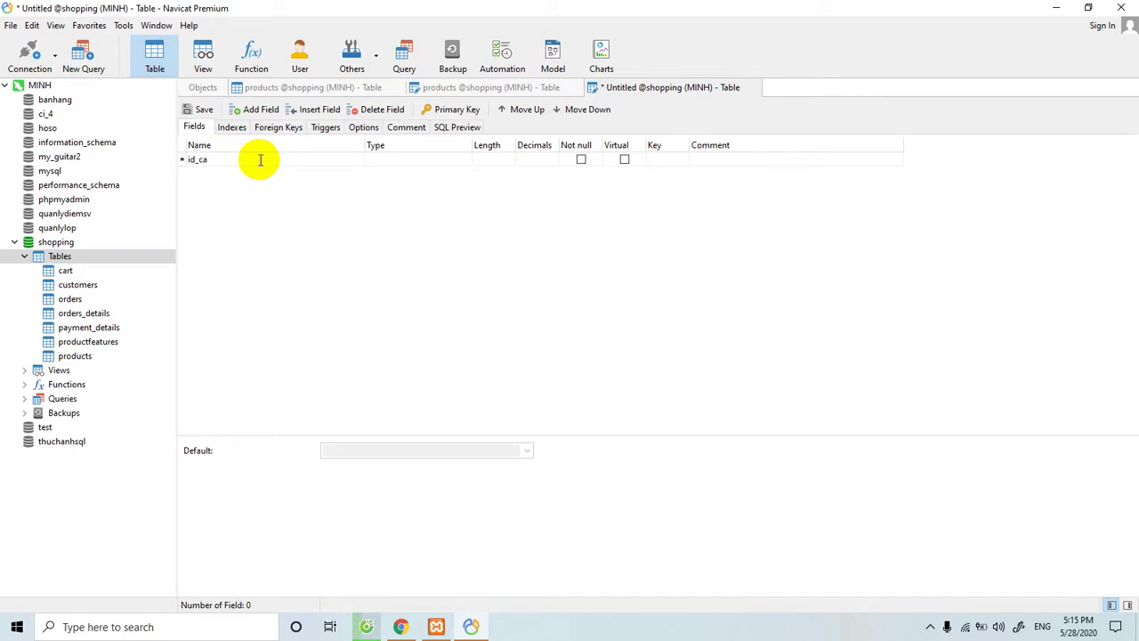
type("tegory")
Set the id_category field's type to integer and make it the primary key
left_click(440, 160)
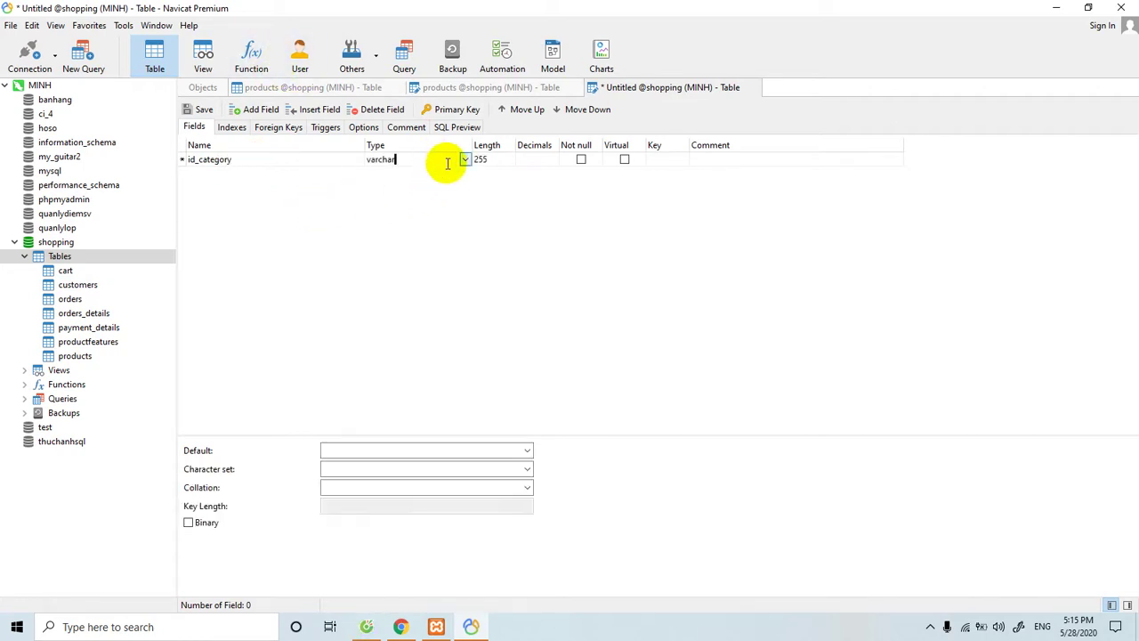
left_click(465, 160)
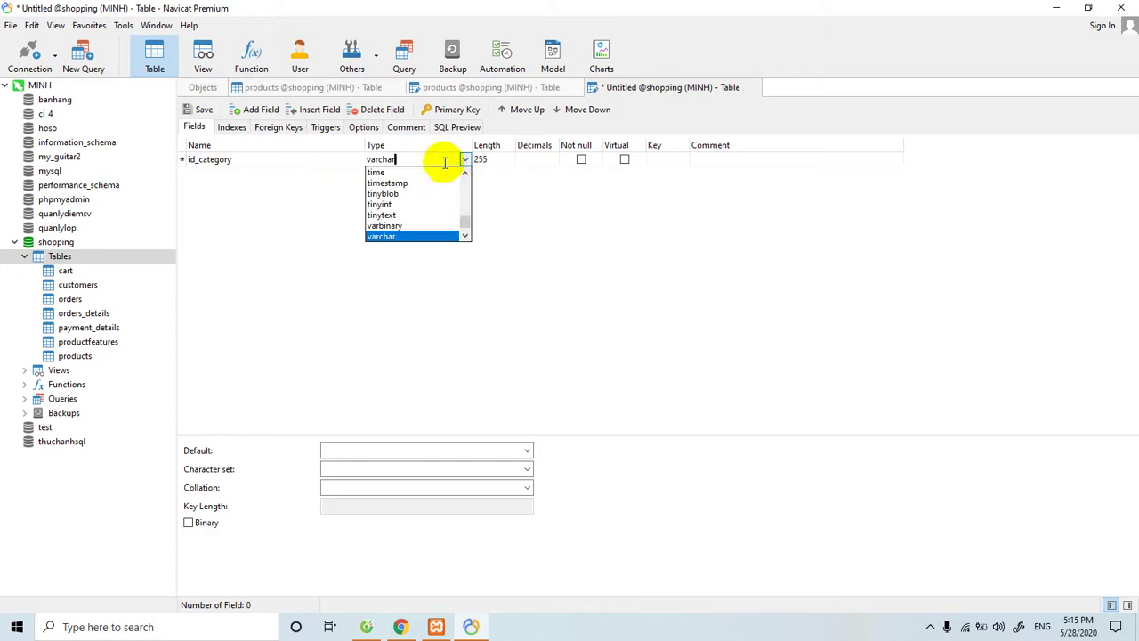
scroll(445, 162, "up", 10)
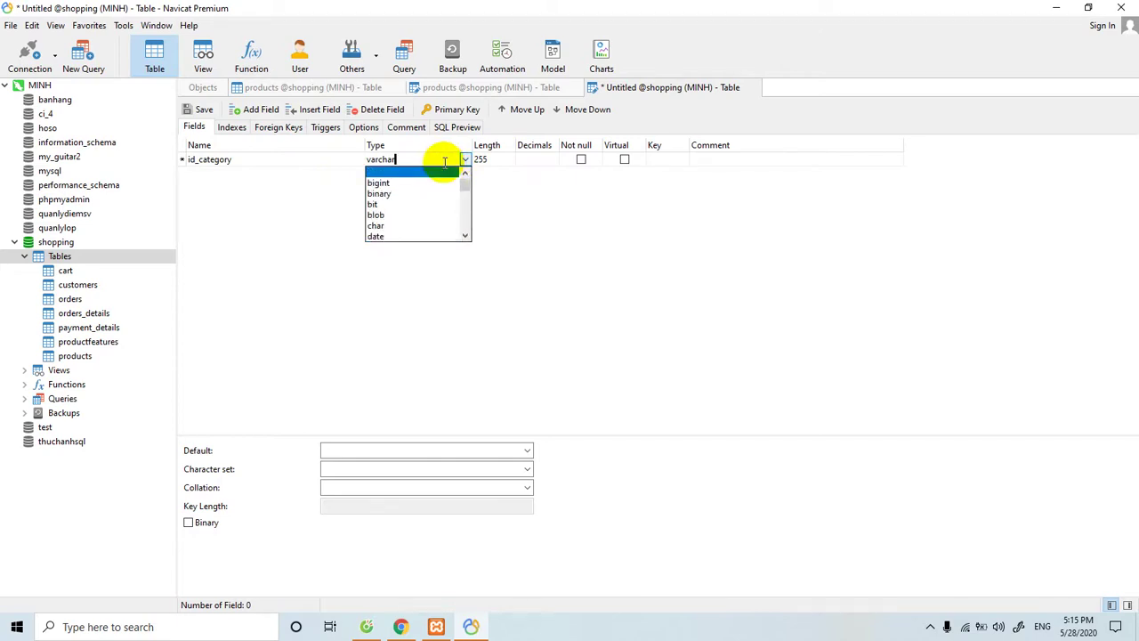
scroll(445, 162, "down", 3)
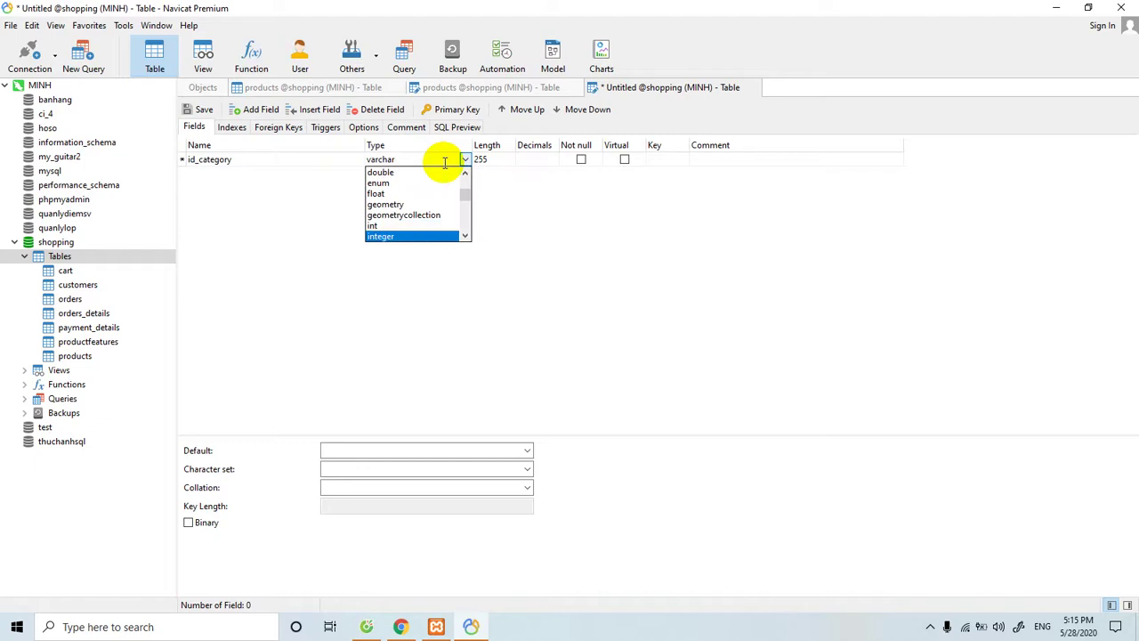
key("Return")
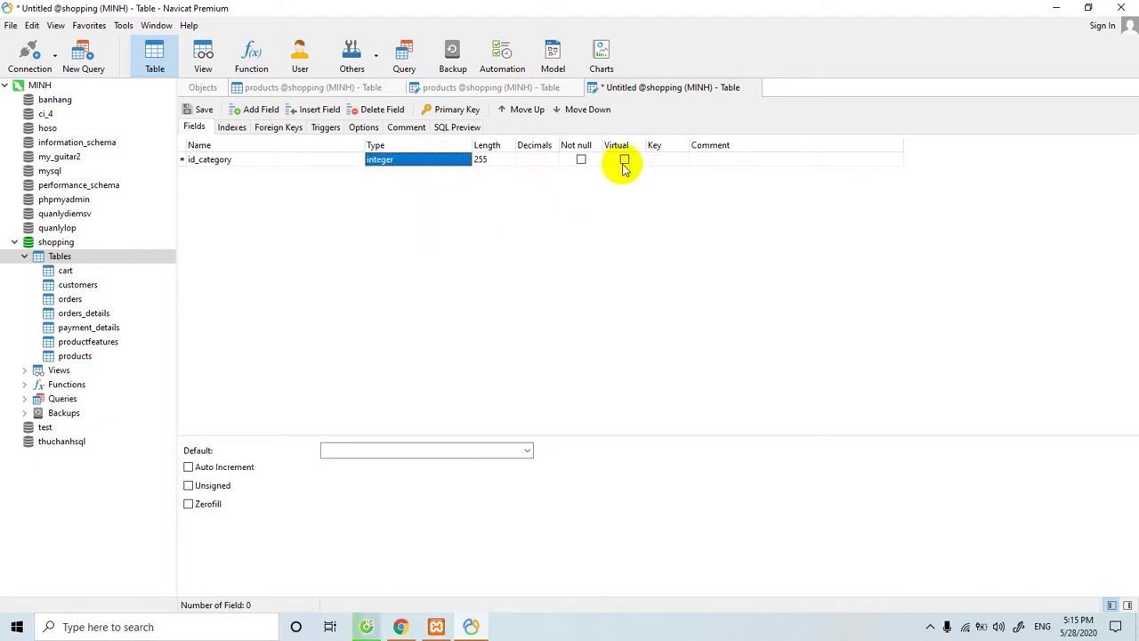
left_click(654, 162)
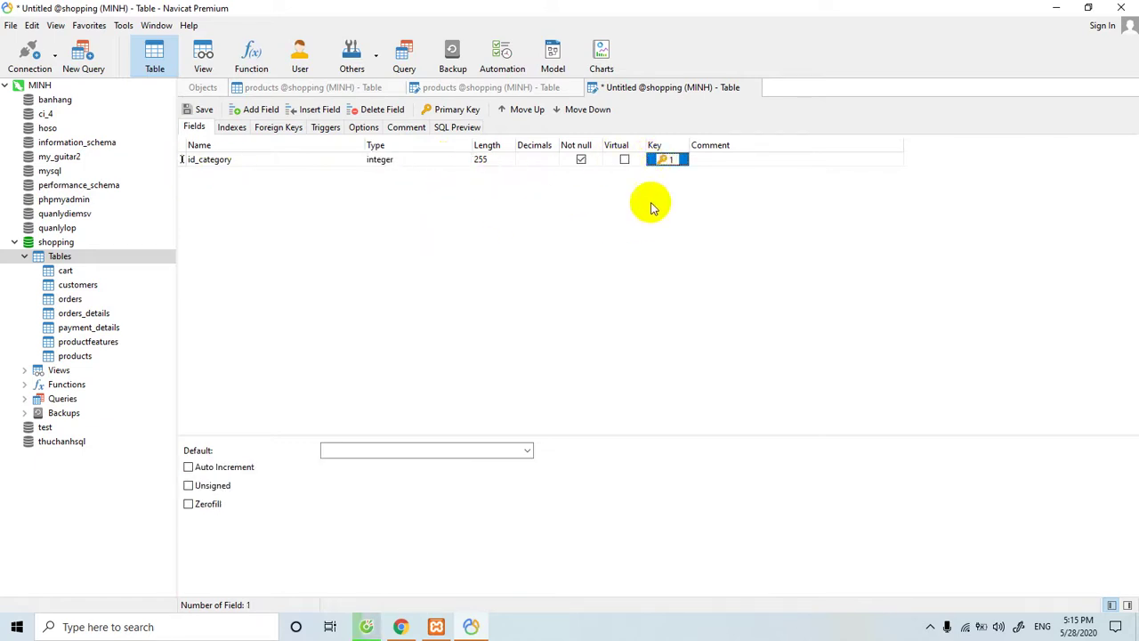
Add a second field named category_name with the type text
key("Tab")
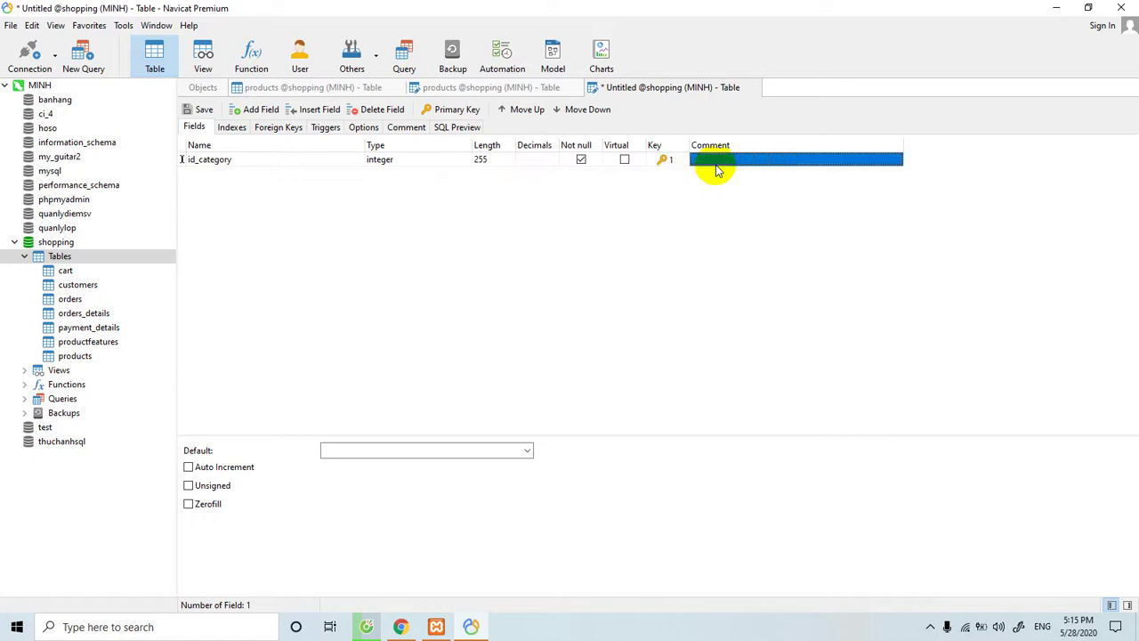
key("Tab")
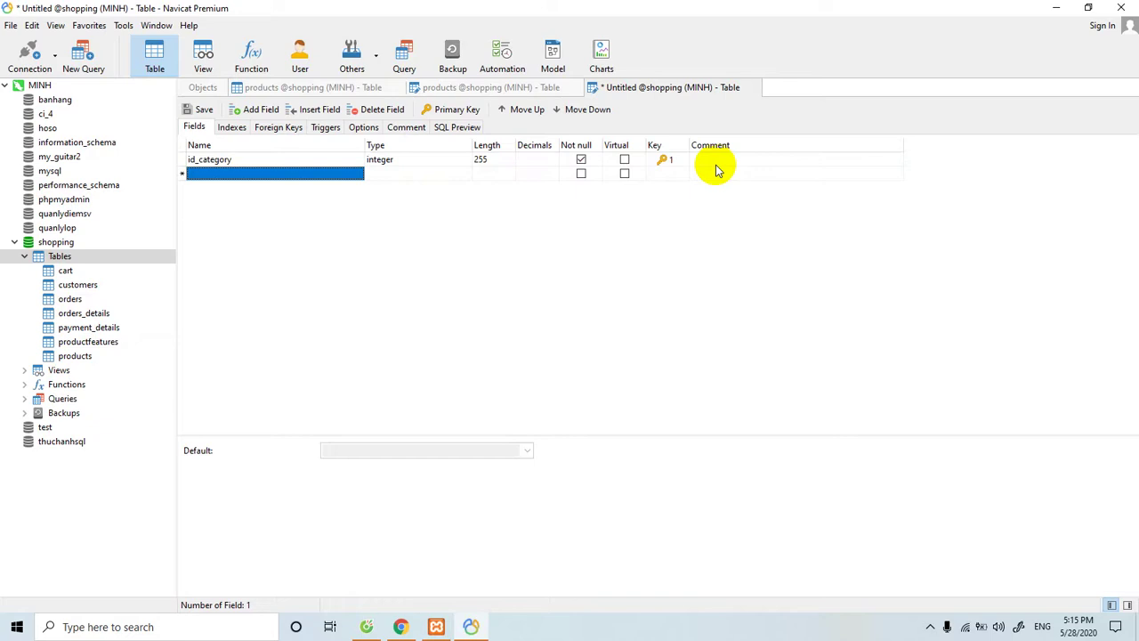
type("ca")
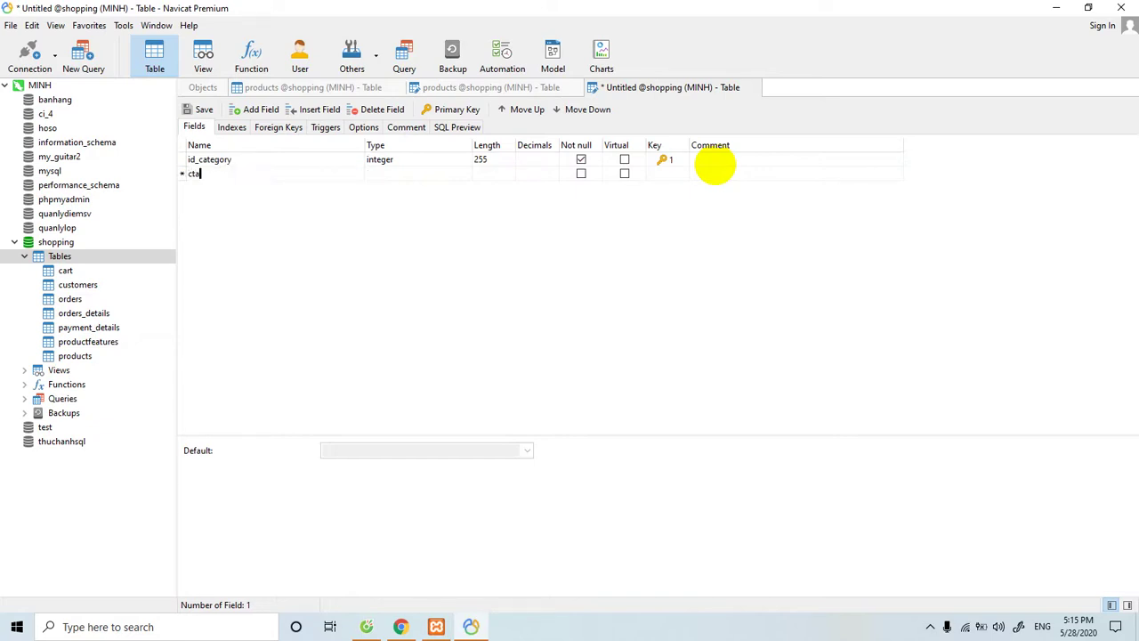
key("BackSpace")
type("ategory_name")
key("Tab")
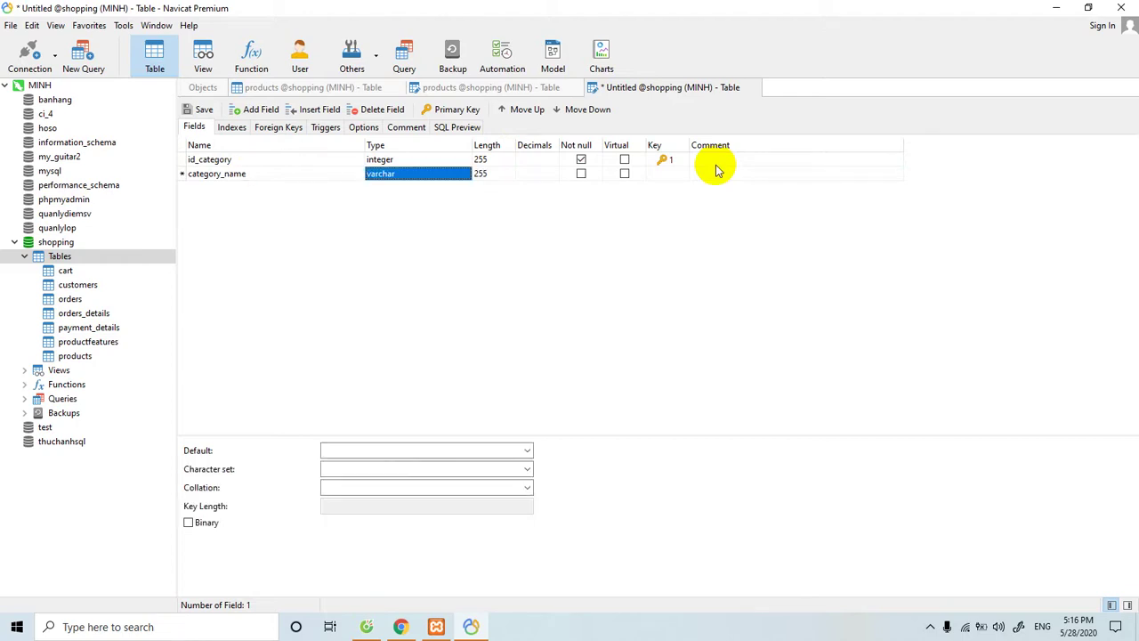
type("teex")
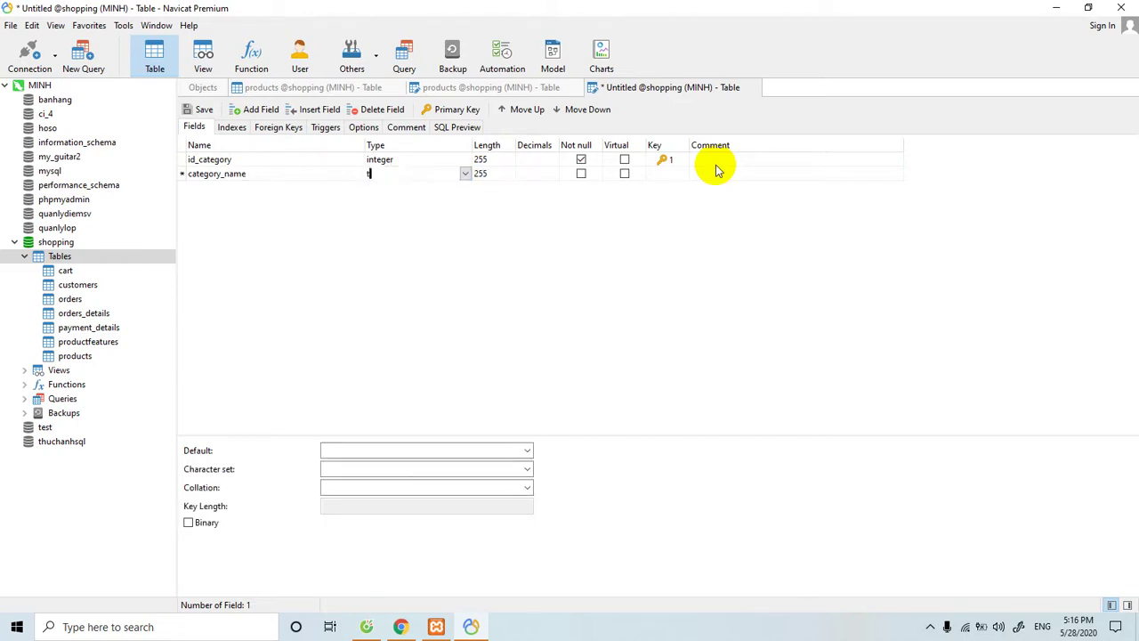
key("BackSpace")
key("BackSpace")
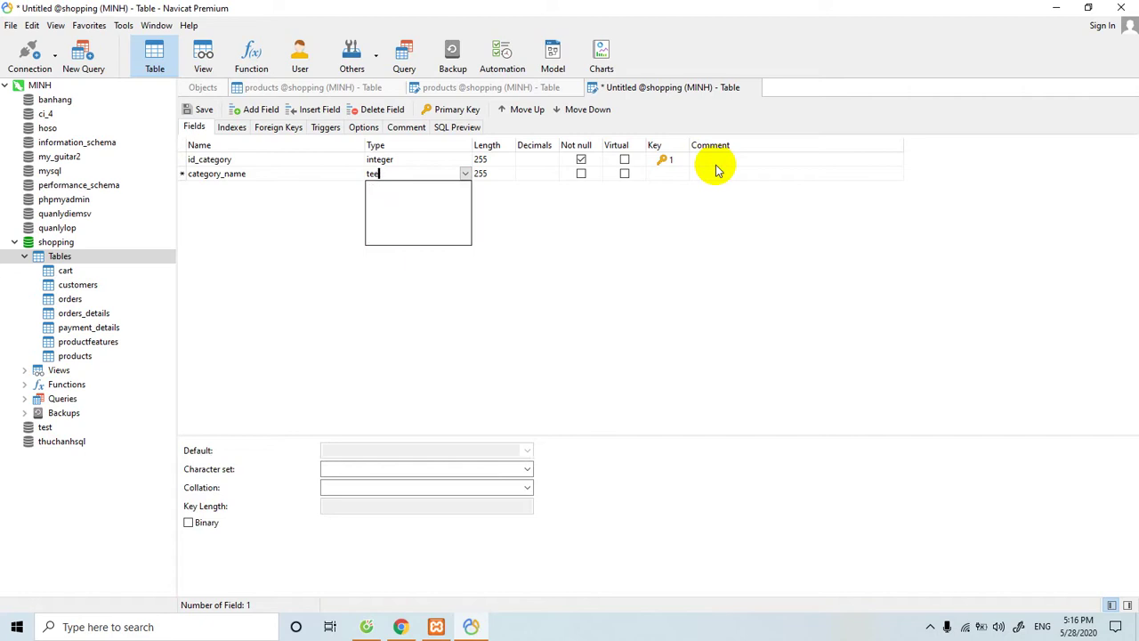
type("xt")
Add a third field named image, keeping the default type varchar with length 255
key("Tab")
key("Tab")
key("Tab")
key("Tab")
key("Tab")
key("Tab")
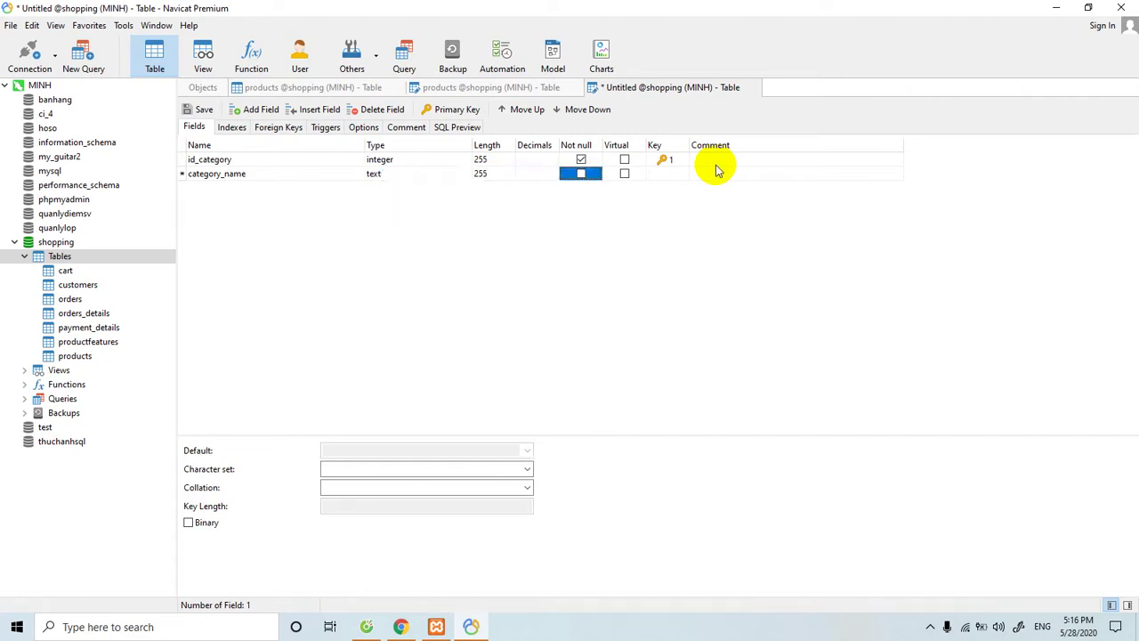
key("Tab")
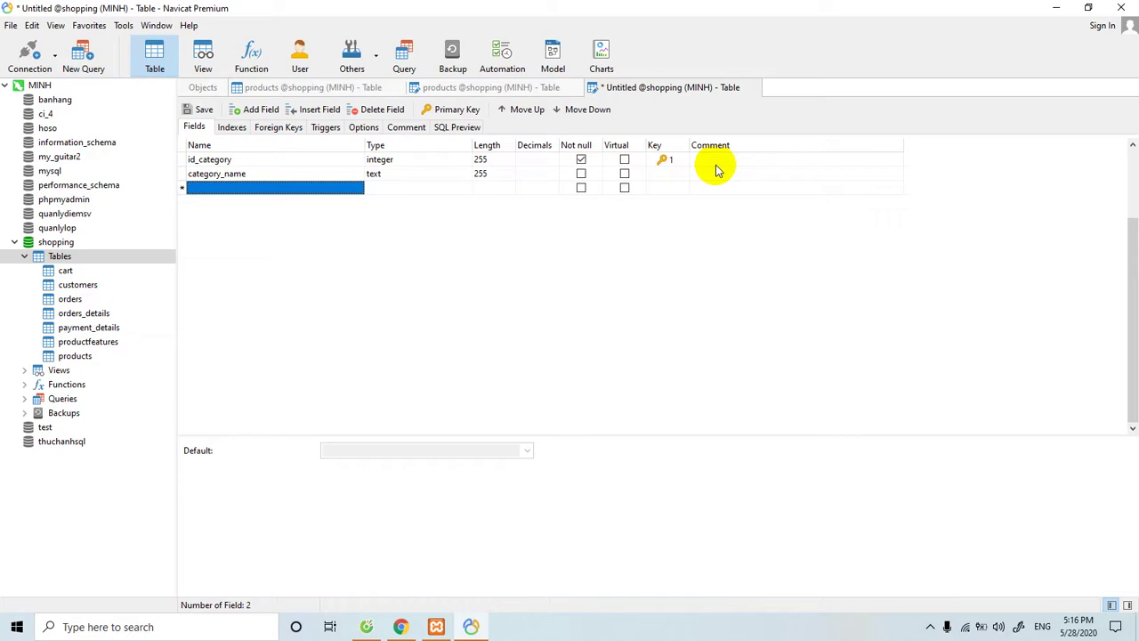
type("image")
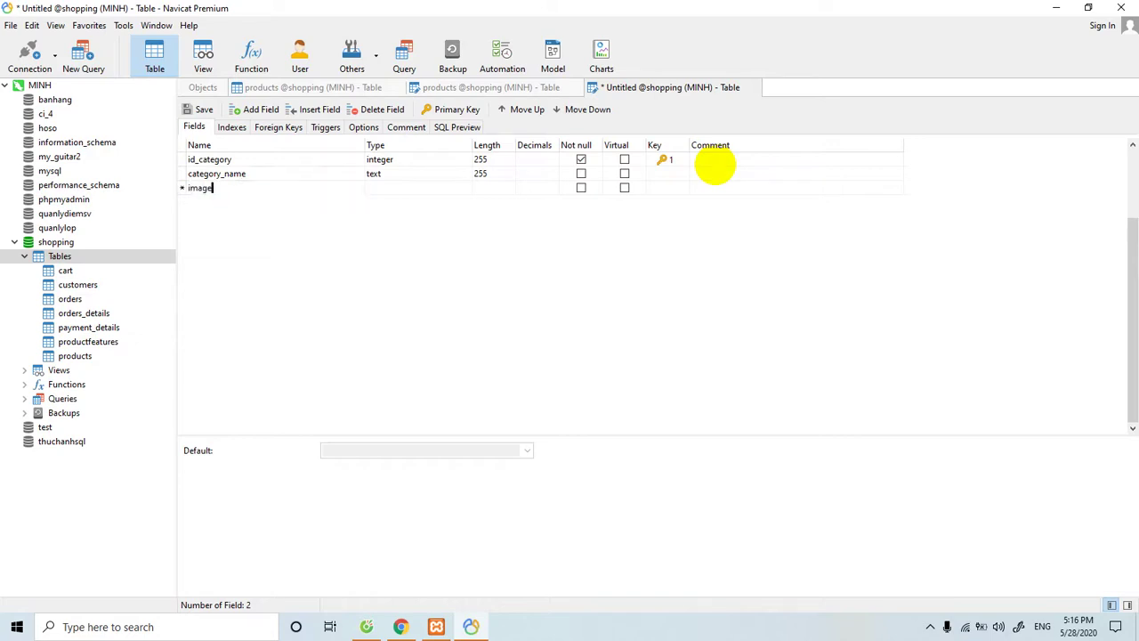
key("Tab")
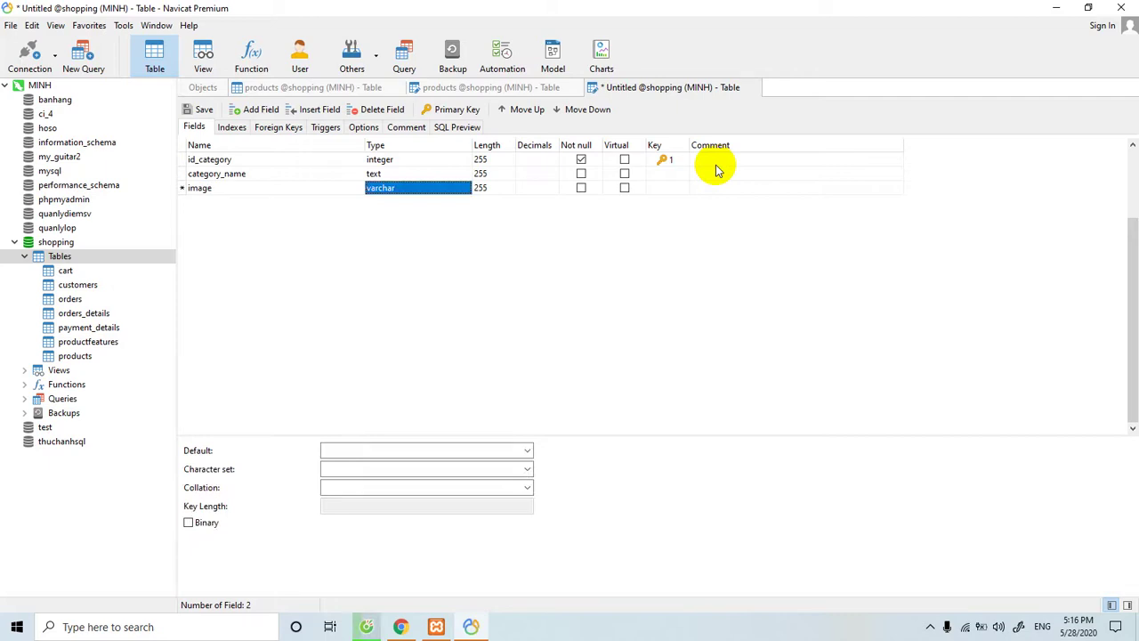
key("Tab")
key("Tab")
key("Tab")
key("Tab")
key("Tab")
key("Tab")
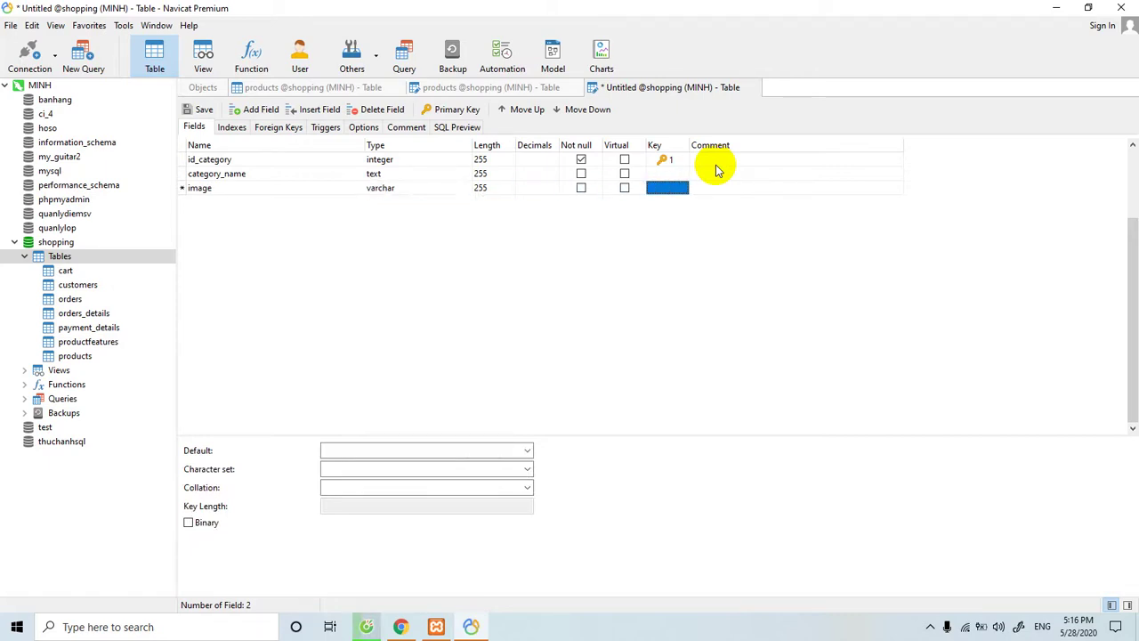
Enable auto increment for the id_category field
left_click(206, 160)
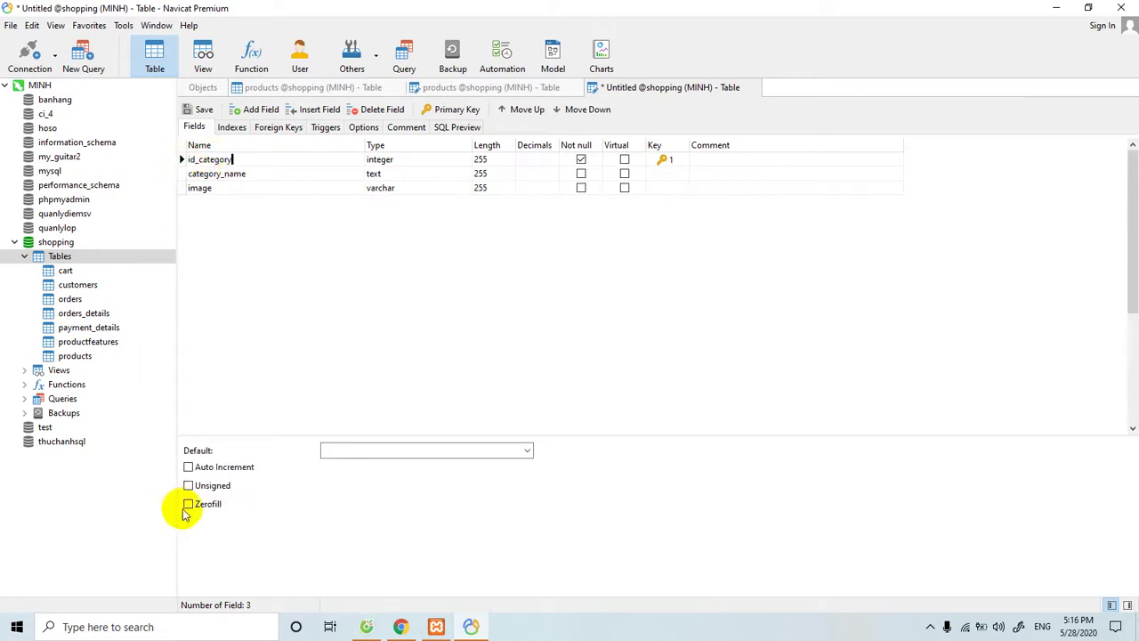
left_click(189, 467)
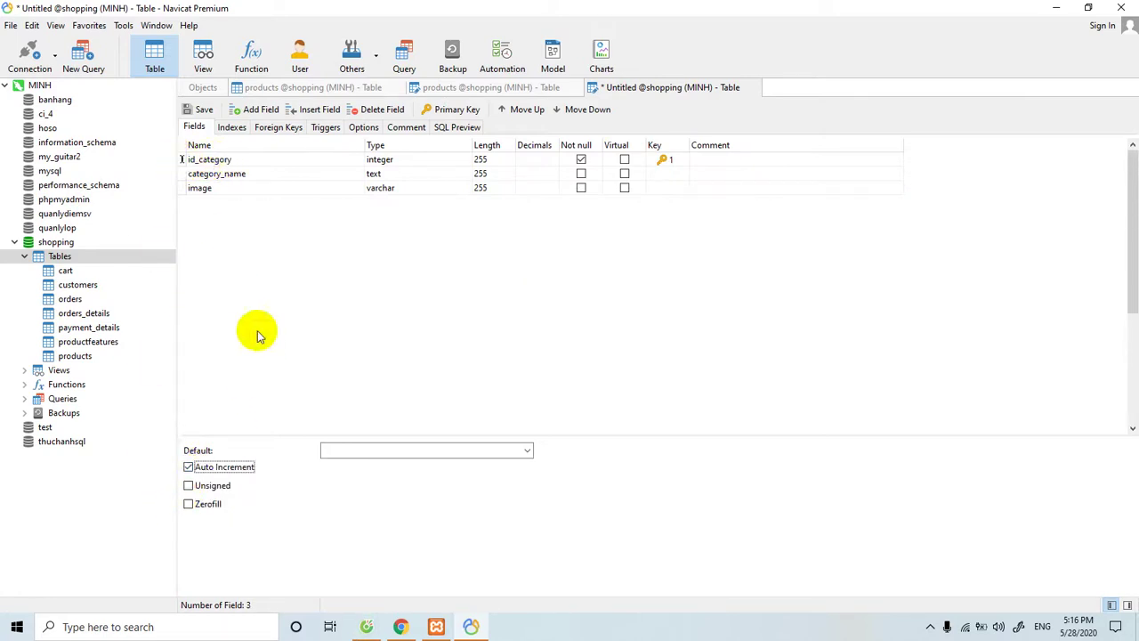
left_click(338, 326)
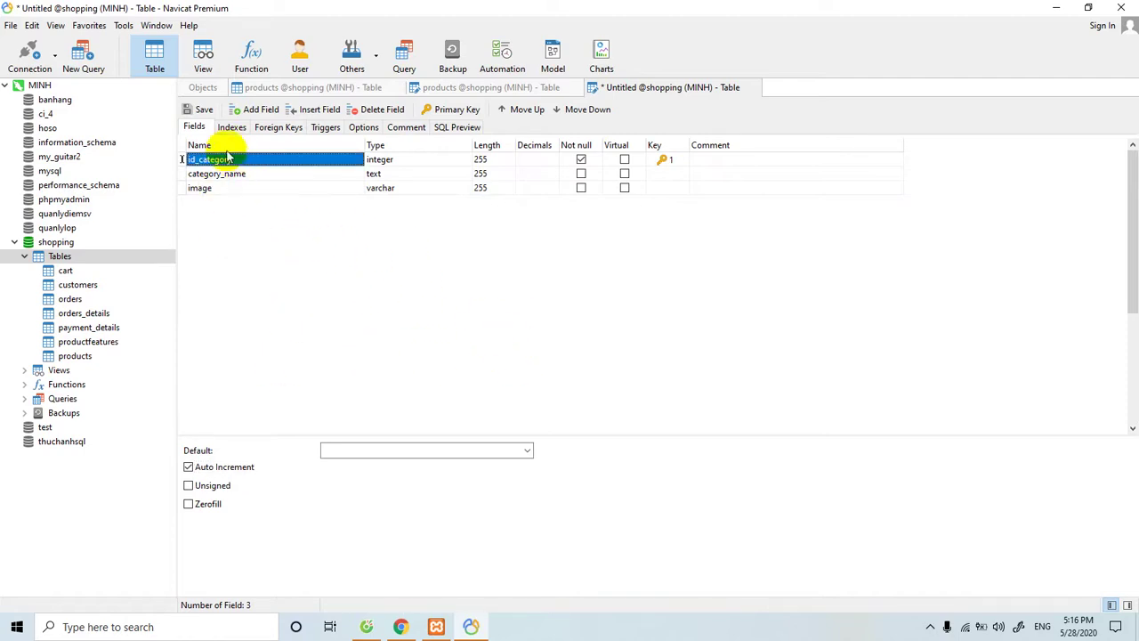
Save the new table under the name category and select it in the shopping database's table list
left_click(204, 110)
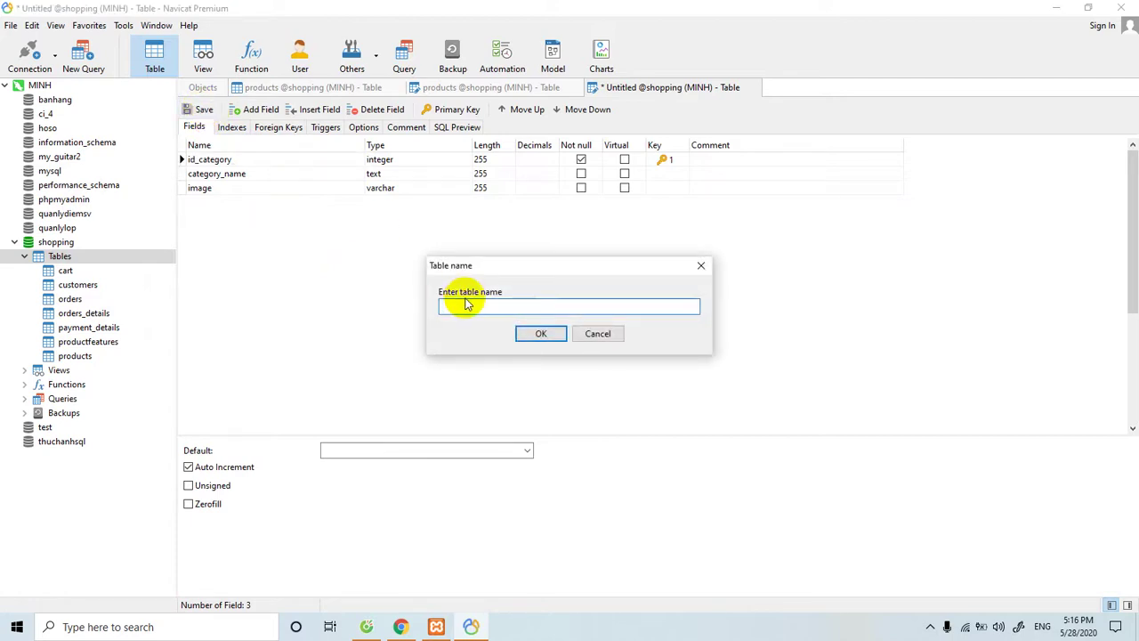
type("category")
left_click(527, 331)
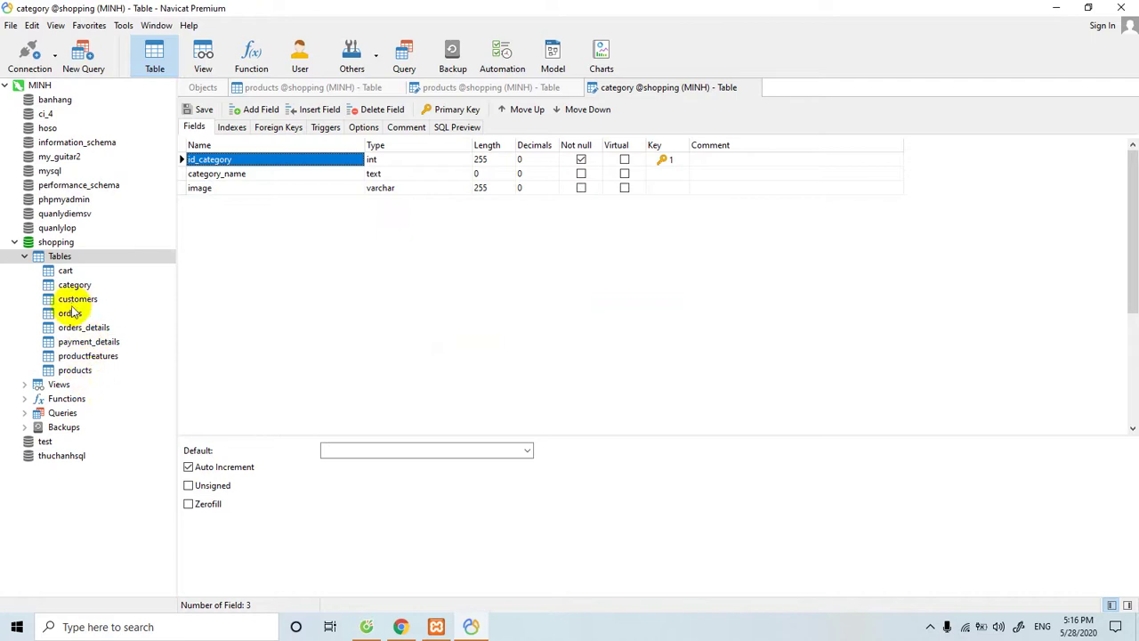
left_click(50, 288)
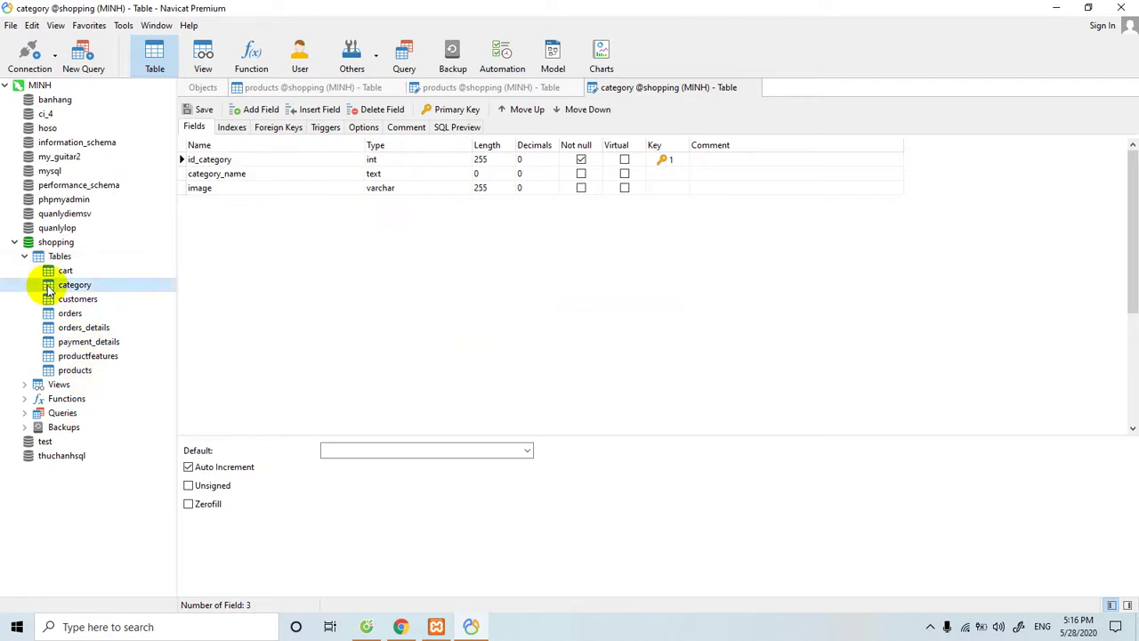
Open the products table of the shopping database in design view and make item_code its primary key
left_click(43, 372)
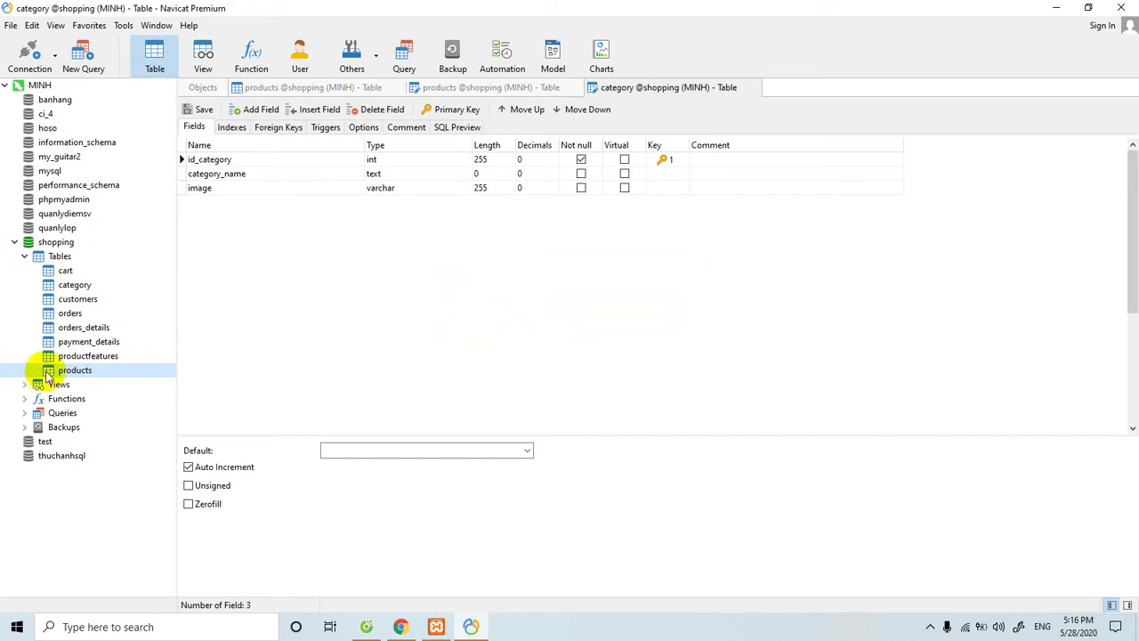
right_click(37, 372)
left_click(92, 63)
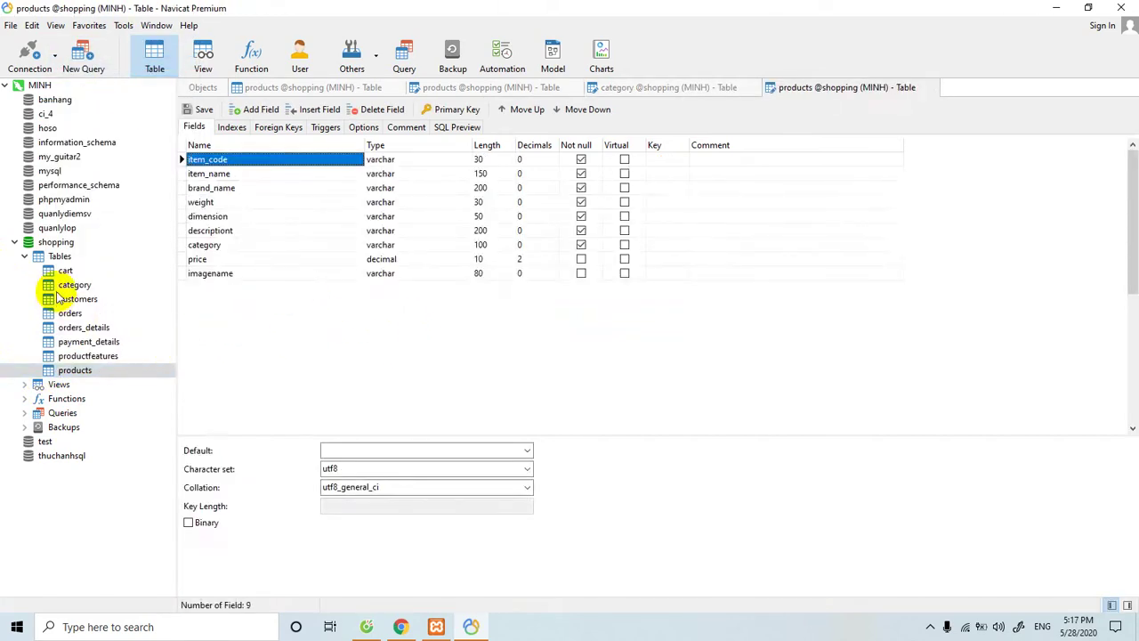
left_click(183, 164)
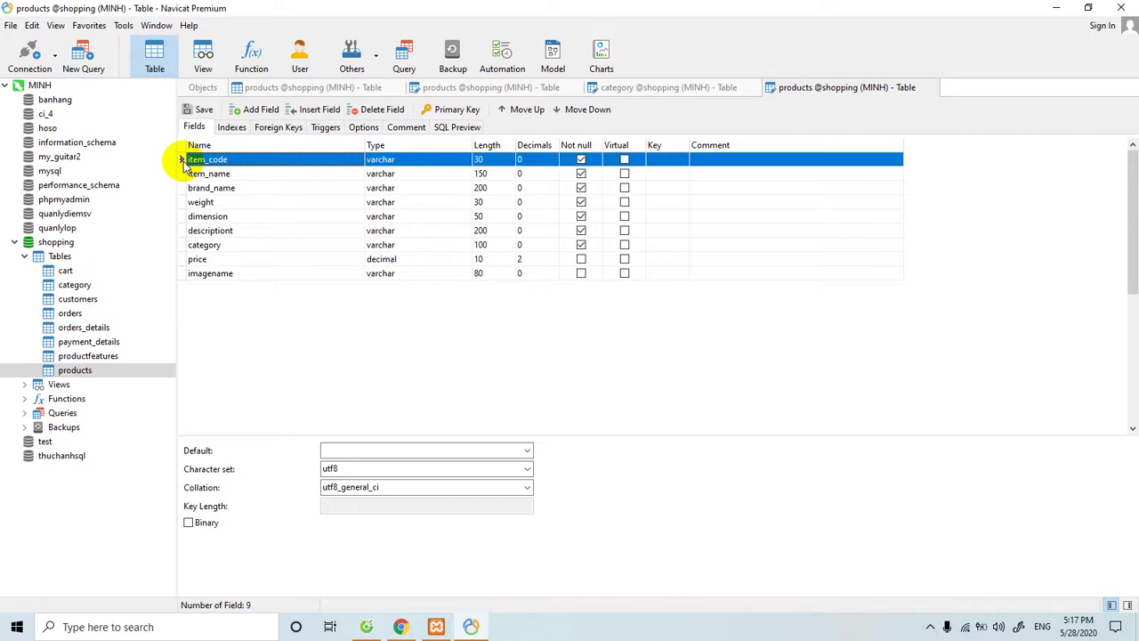
left_click(668, 163)
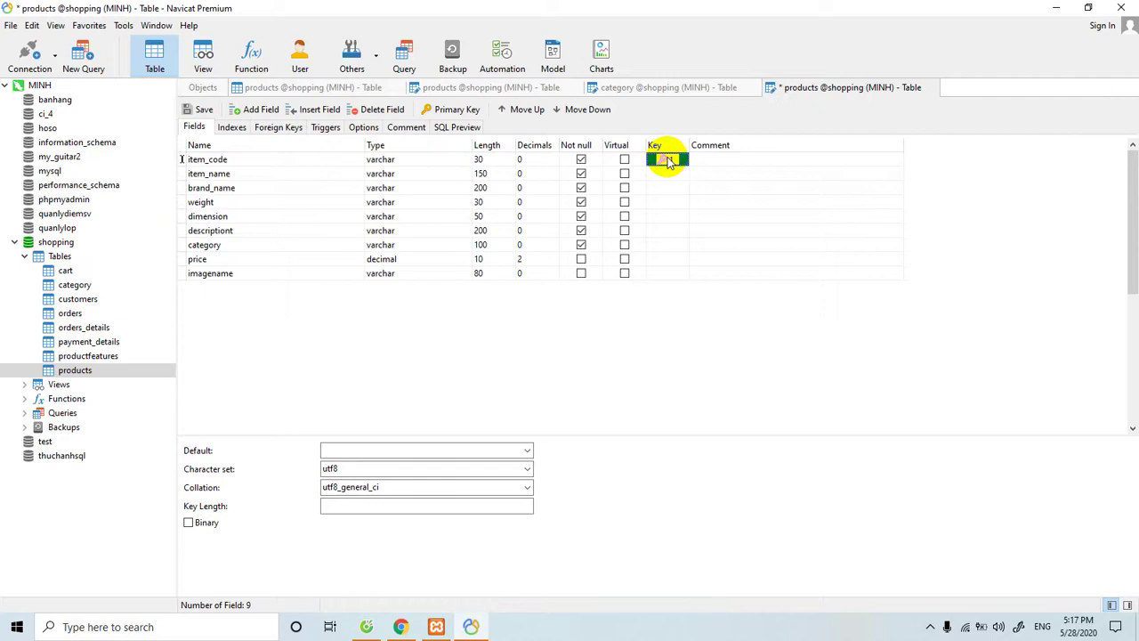
Add a field named id_category of type integer to the products table, keeping the default length 255
right_click(184, 161)
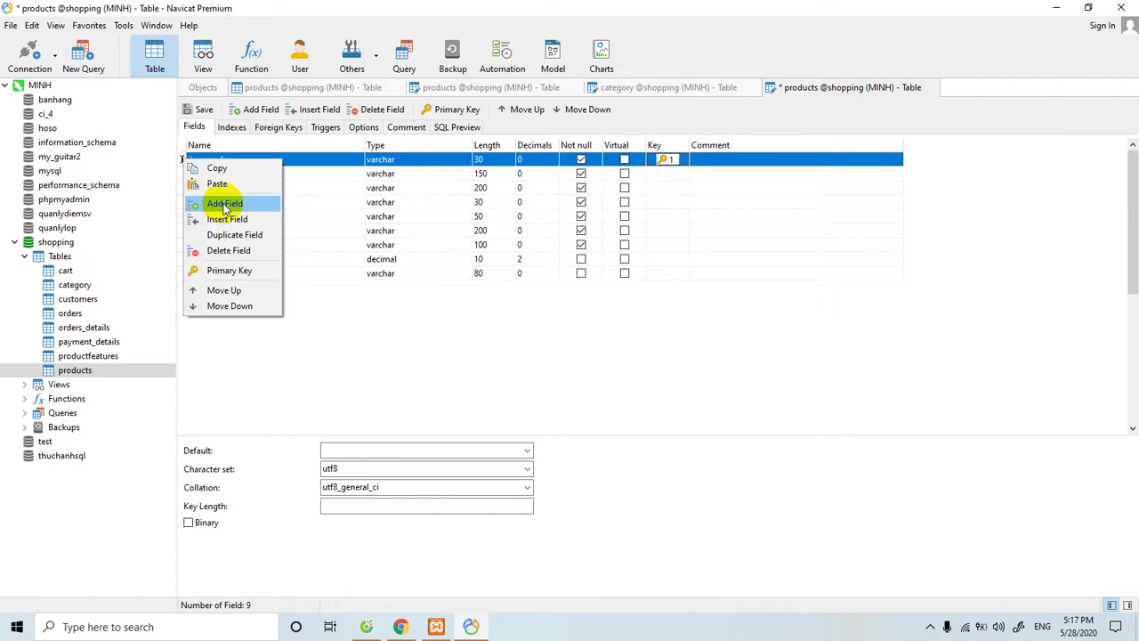
left_click(224, 204)
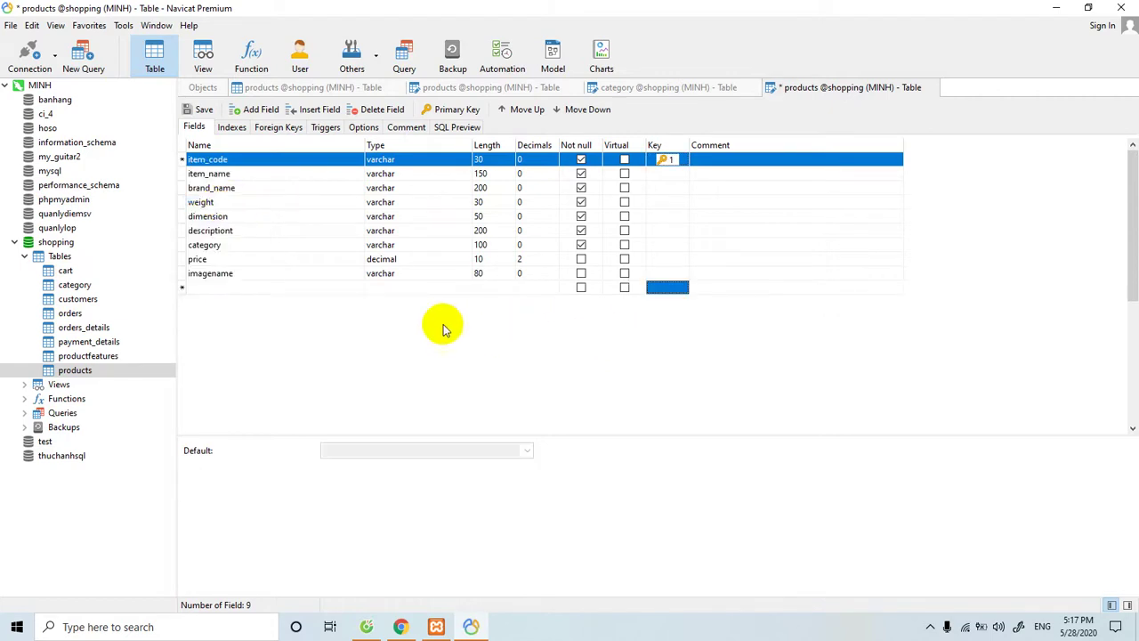
left_click(204, 286)
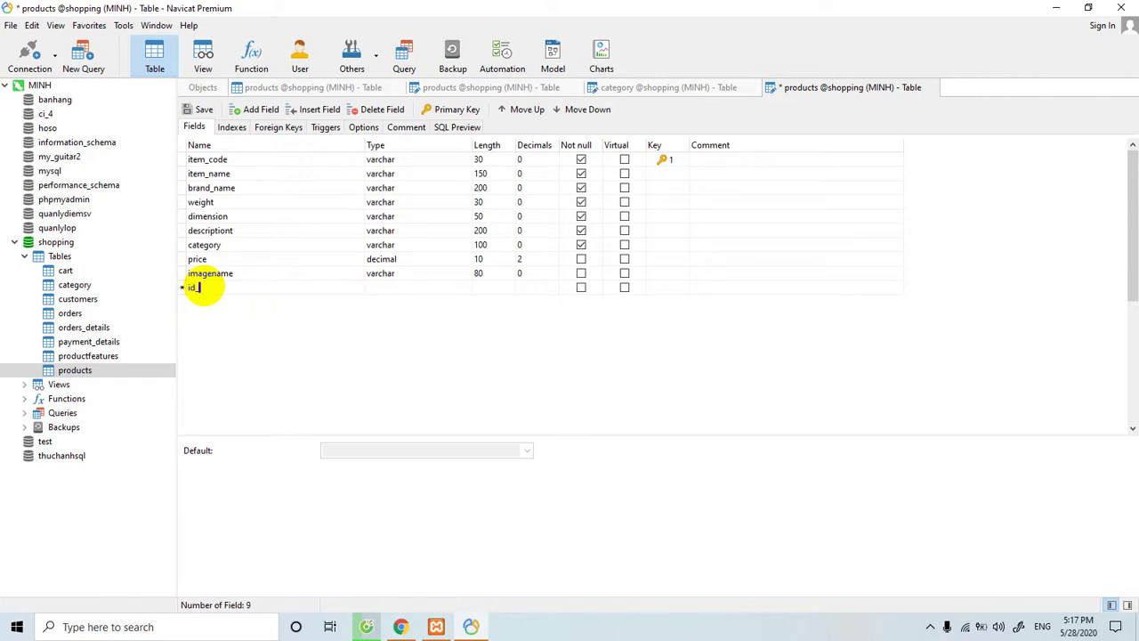
type("id_category")
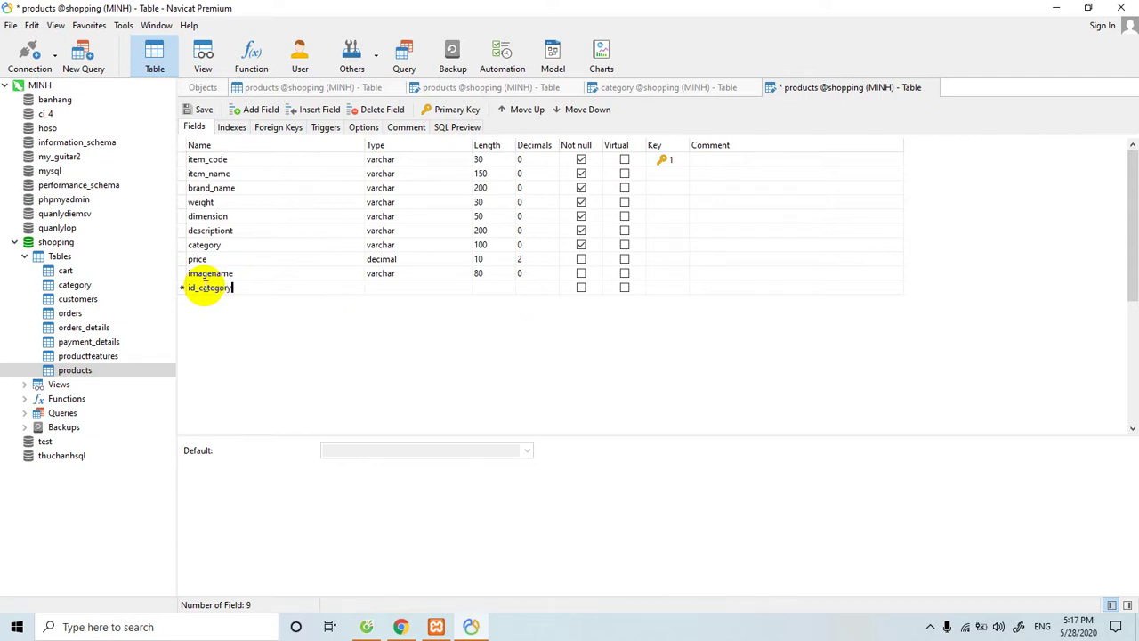
key("Tab")
type("in")
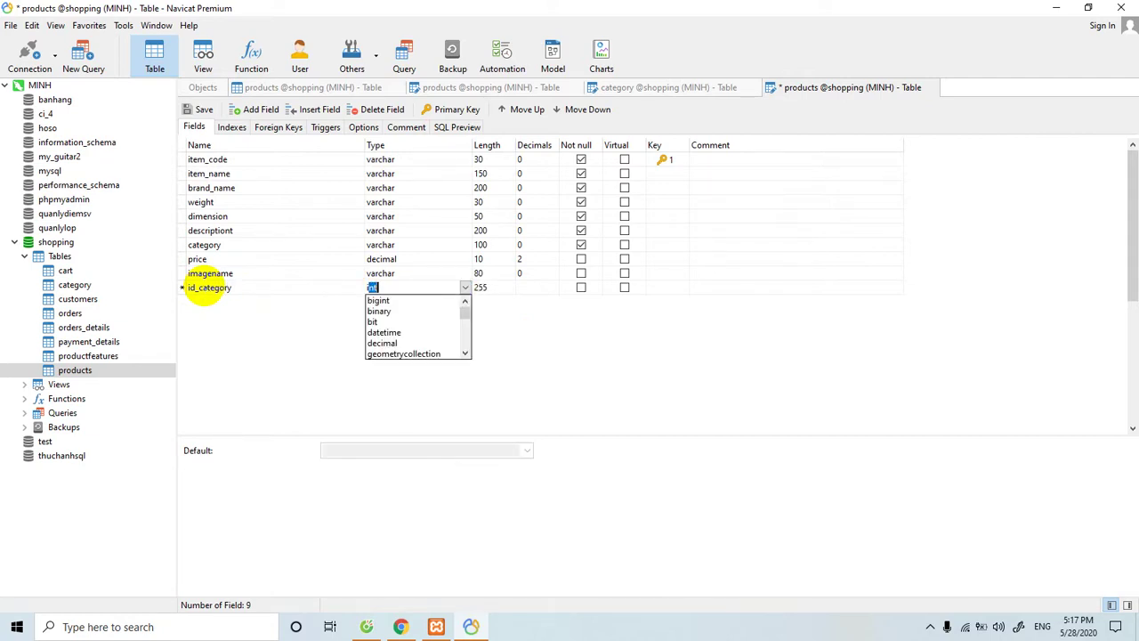
type("te")
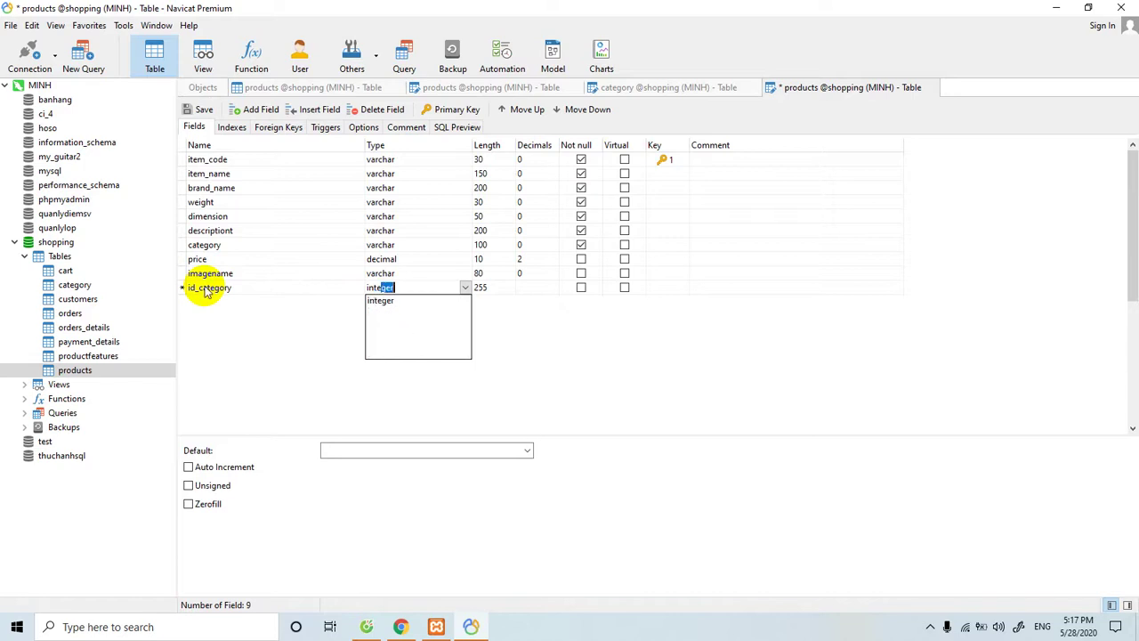
key("Tab")
key("Tab")
key("Tab")
key("Tab")
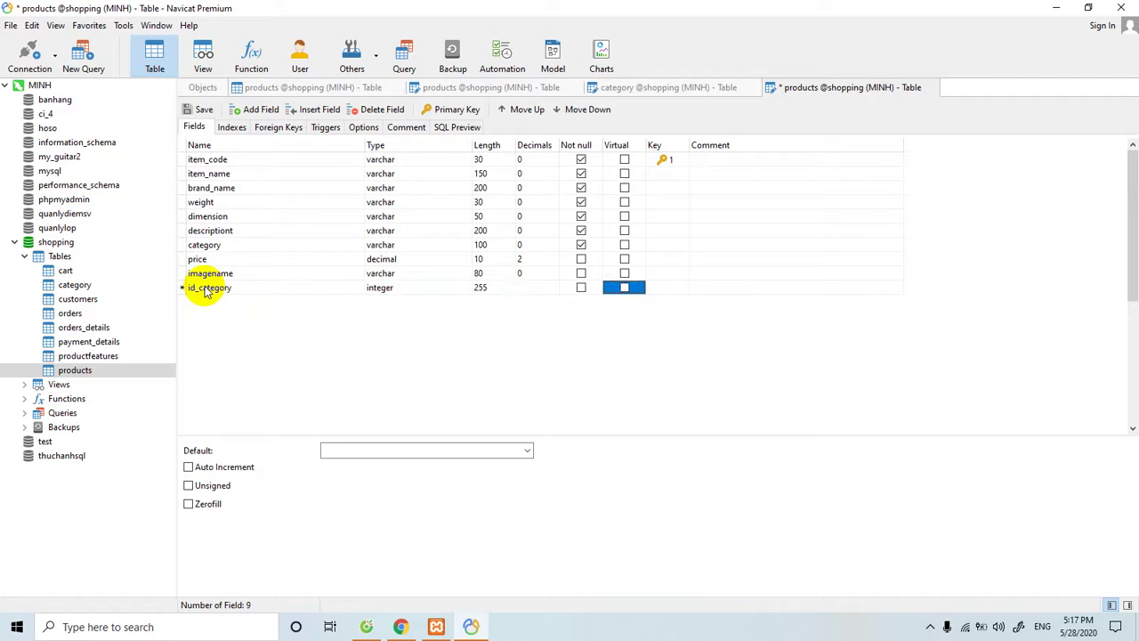
key("Tab")
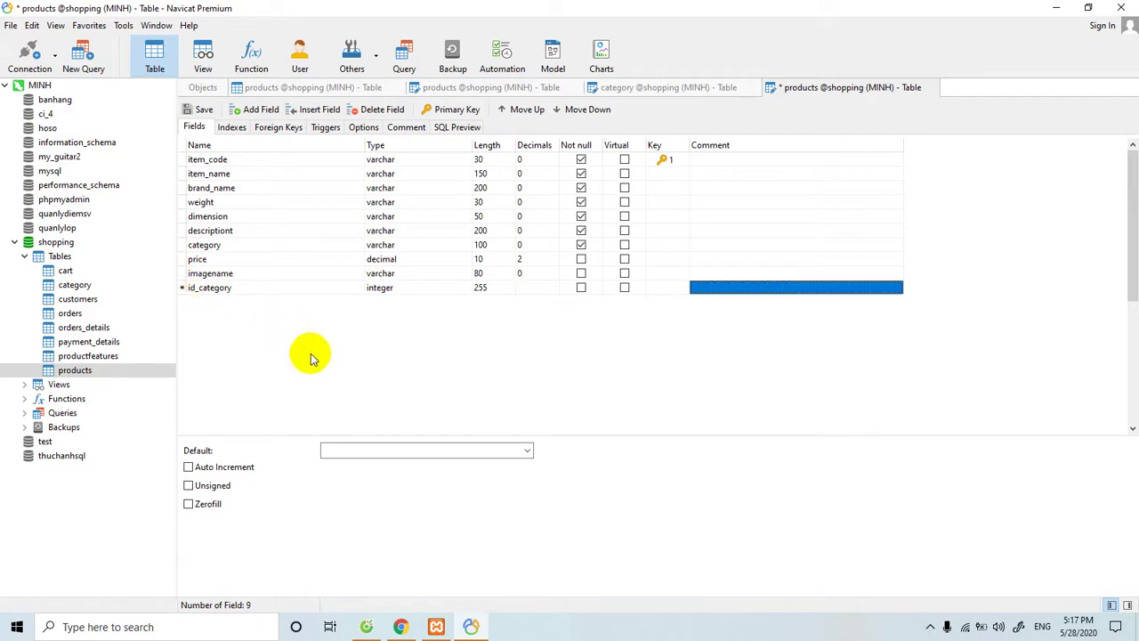
key("Tab")
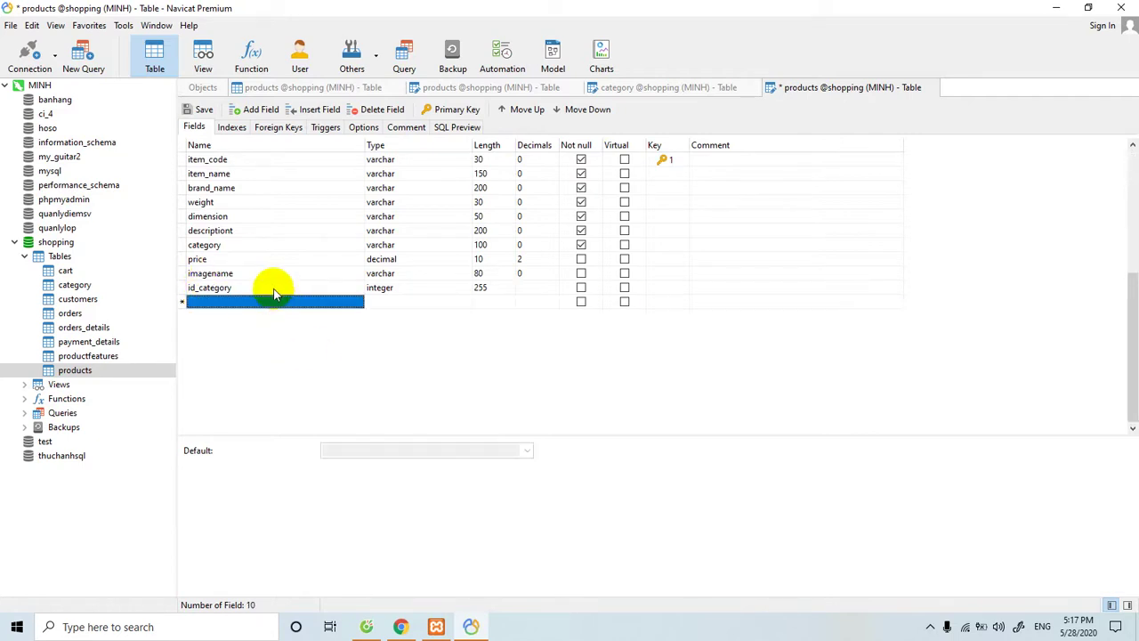
left_click(225, 299)
Move the id_category field up to the first position, above item_code, and save the products table
left_click(183, 287)
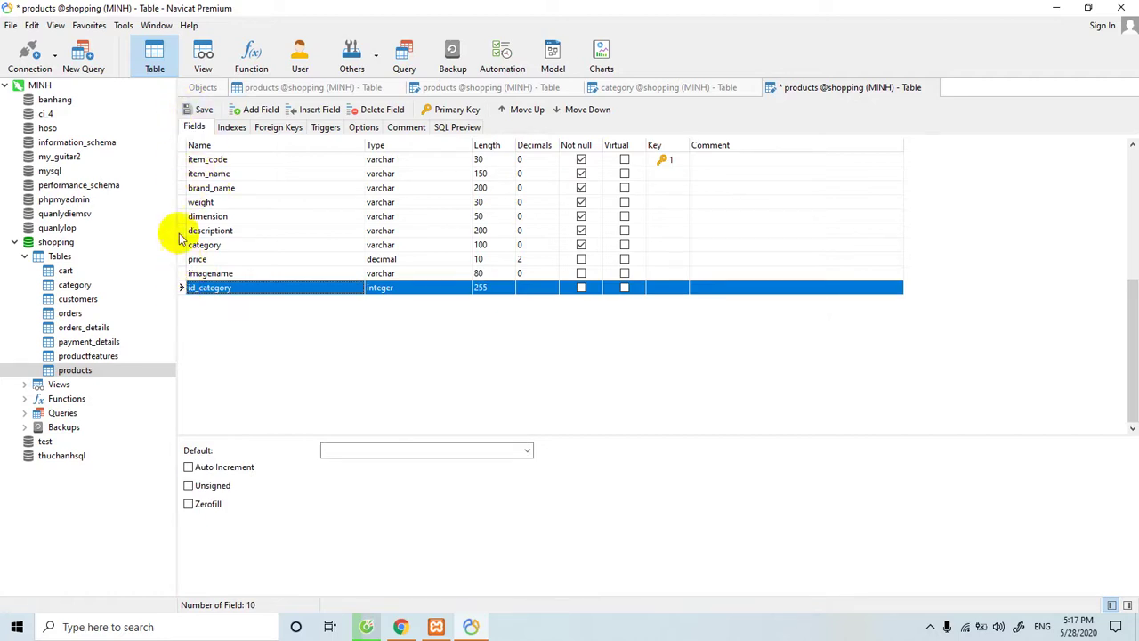
right_click(184, 289)
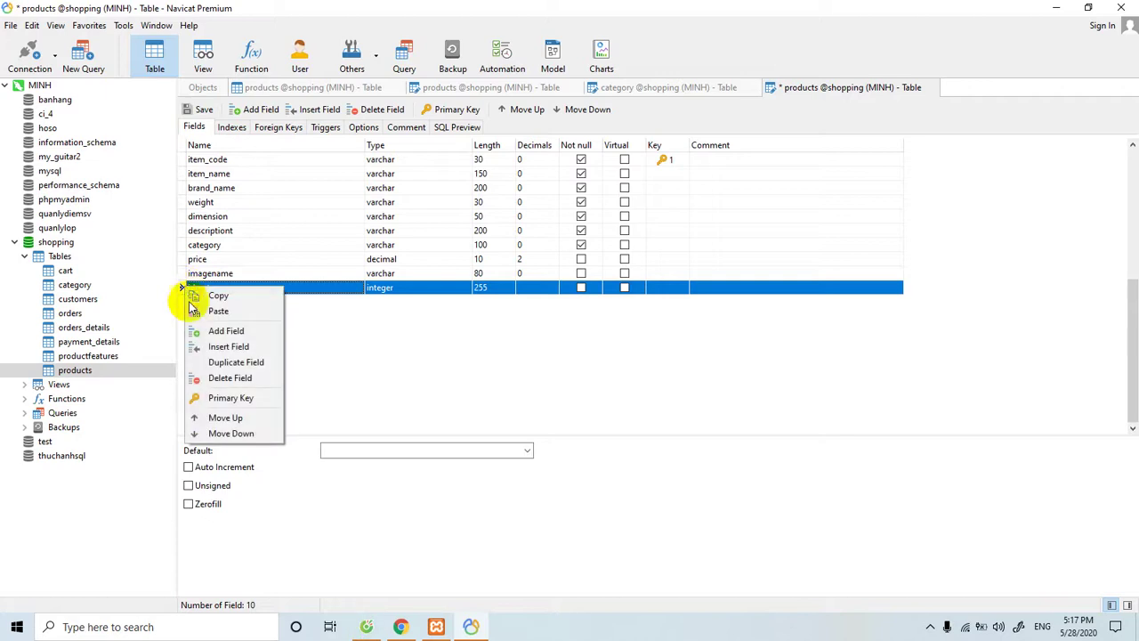
left_click(224, 419)
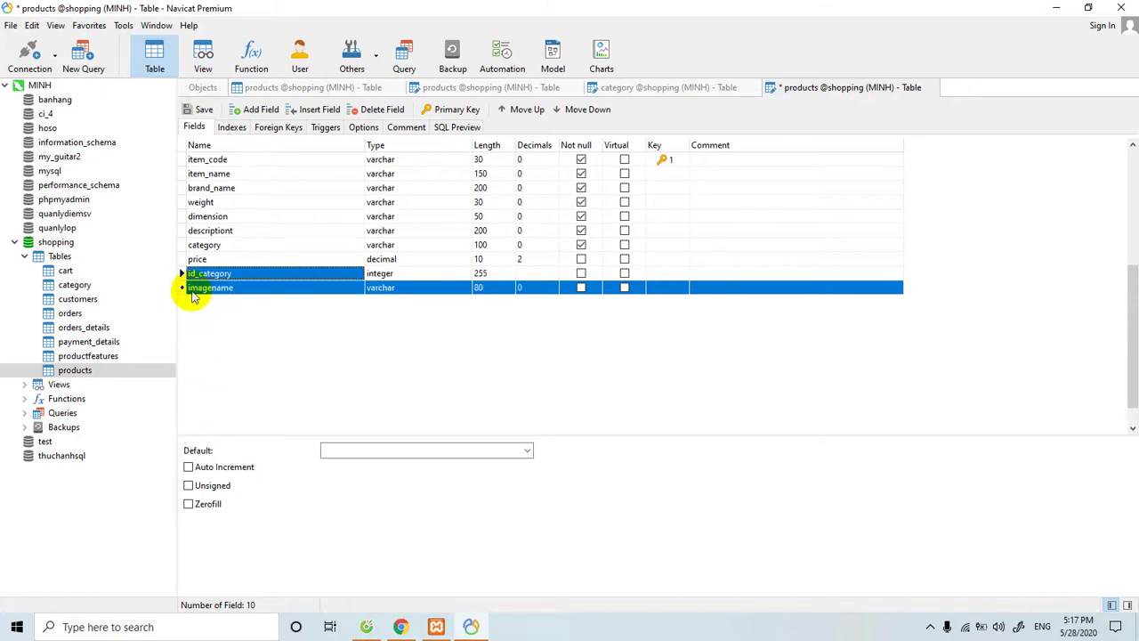
left_click(183, 278)
right_click(184, 276)
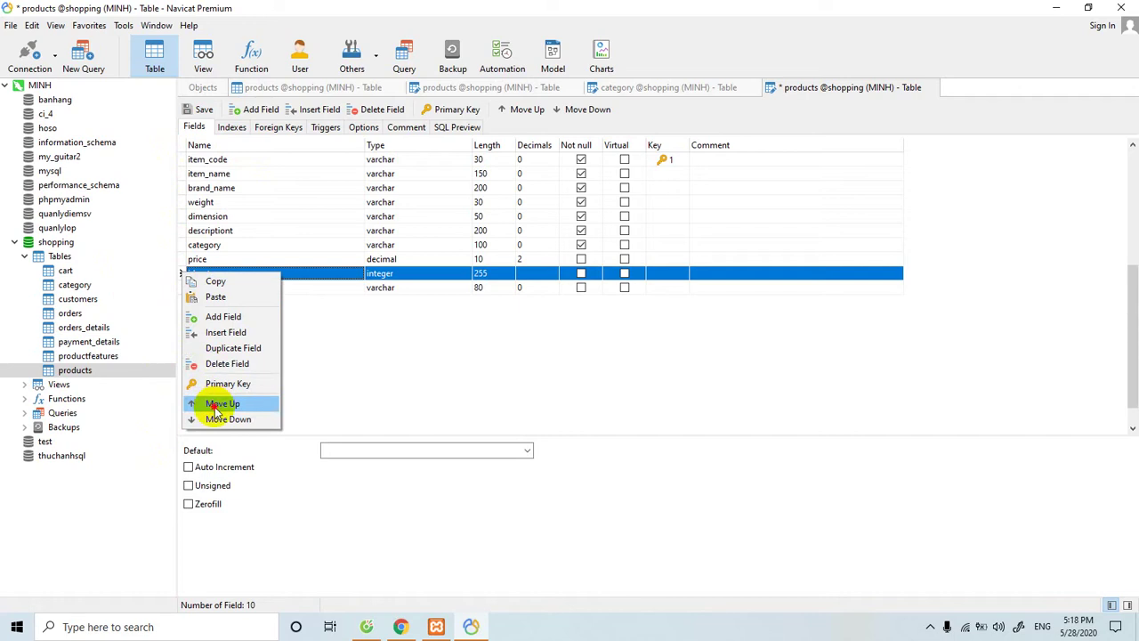
left_click(214, 405)
left_click(183, 259)
right_click(183, 260)
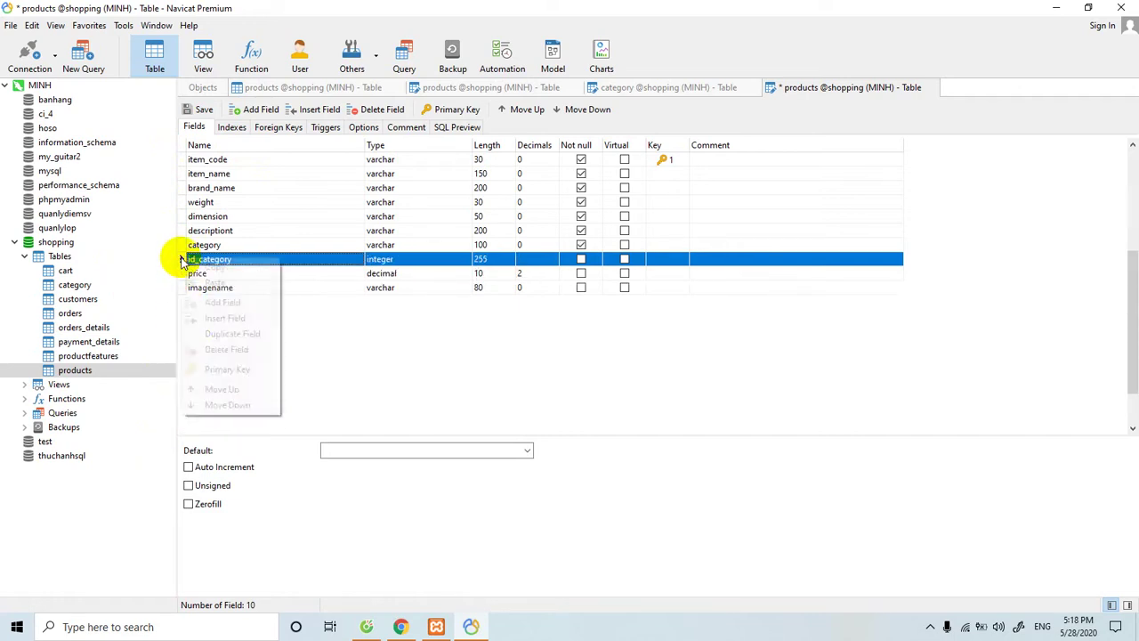
left_click(223, 389)
left_click(187, 259)
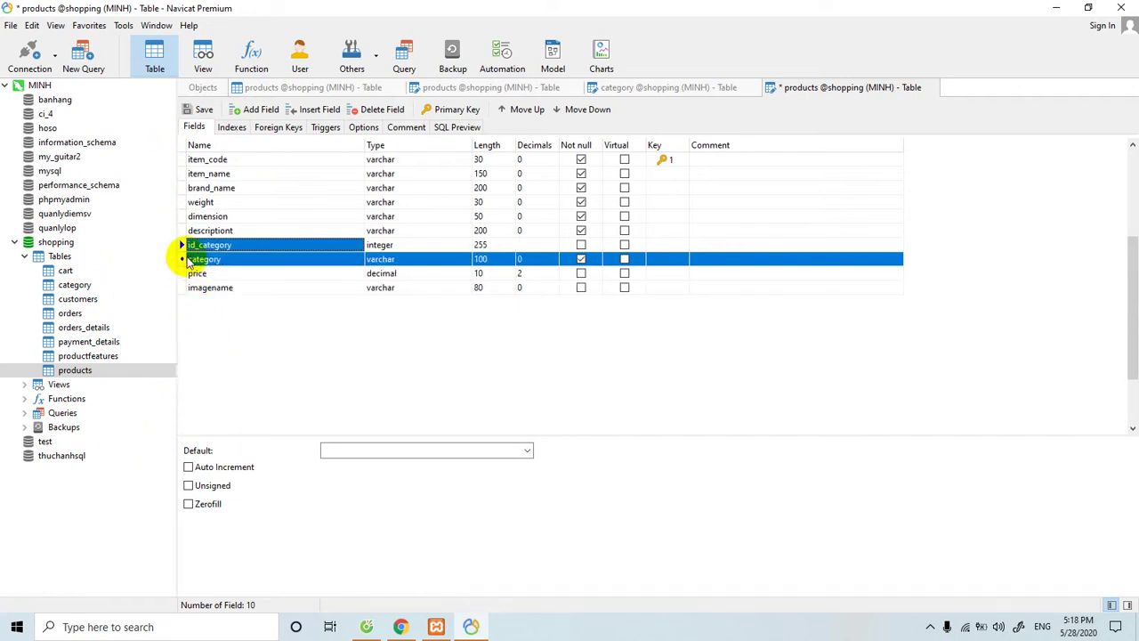
left_click(183, 246)
right_click(185, 246)
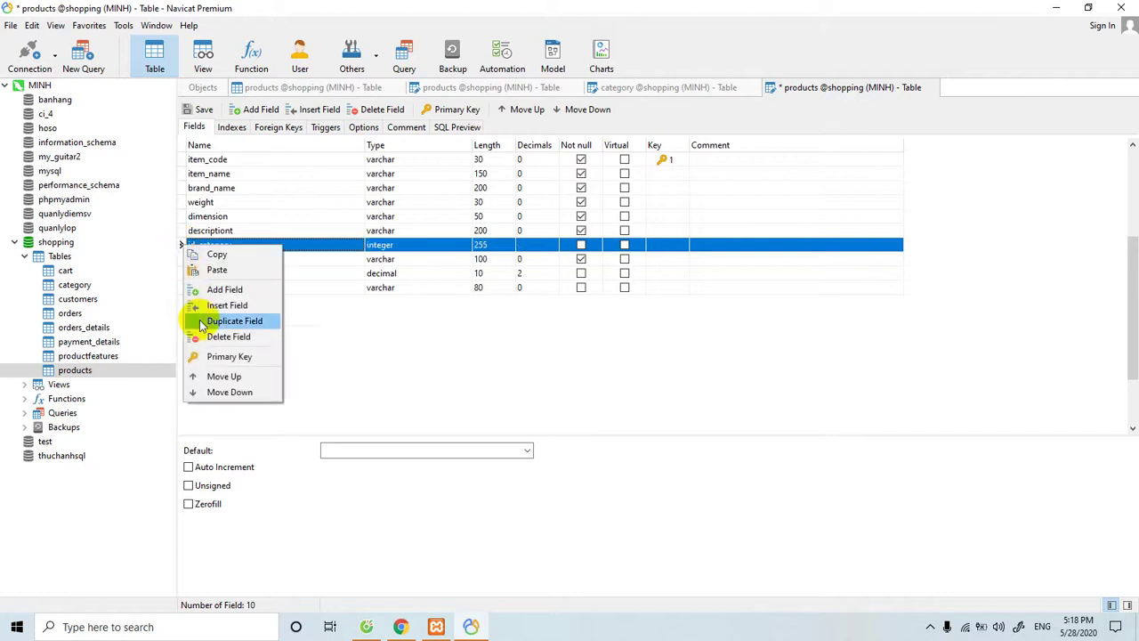
left_click(202, 376)
left_click(181, 233)
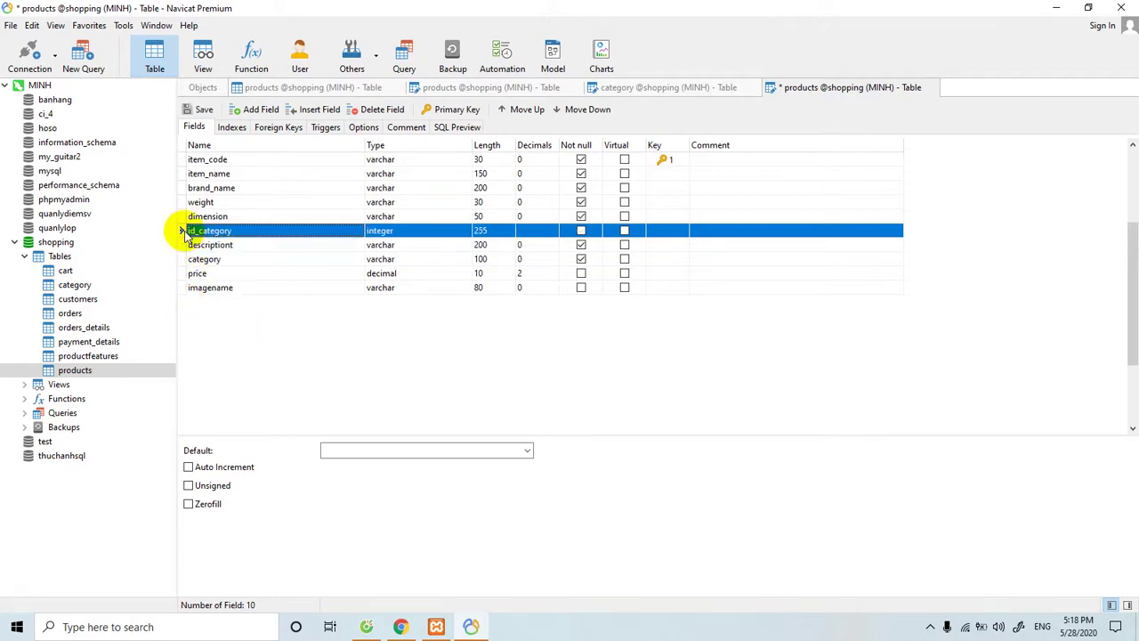
right_click(183, 232)
left_click(211, 362)
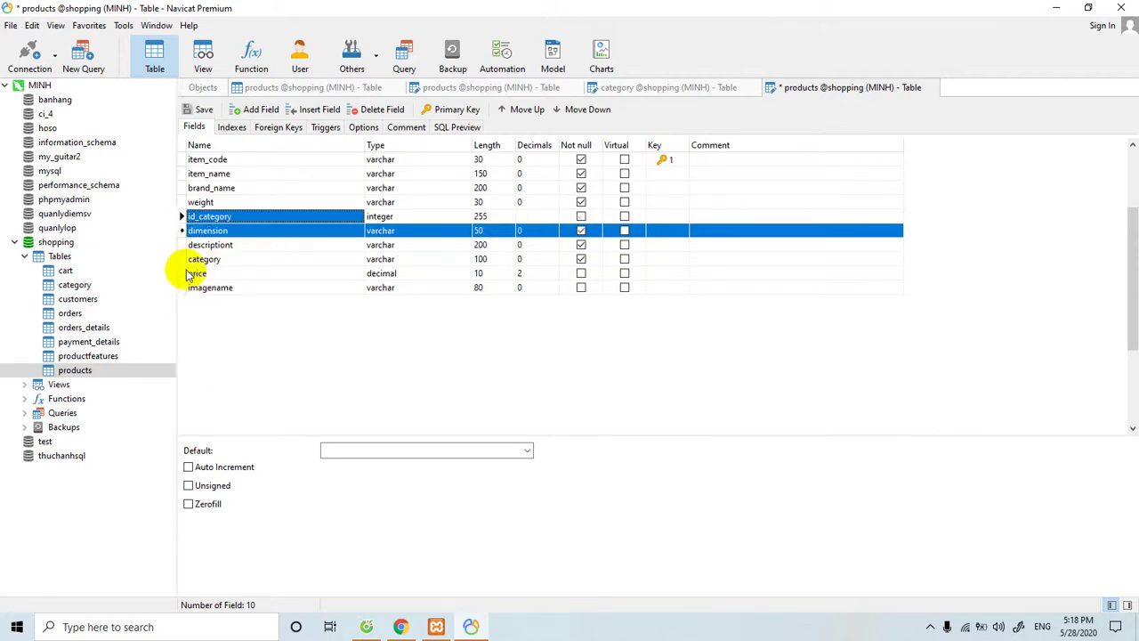
left_click(184, 216)
right_click(185, 218)
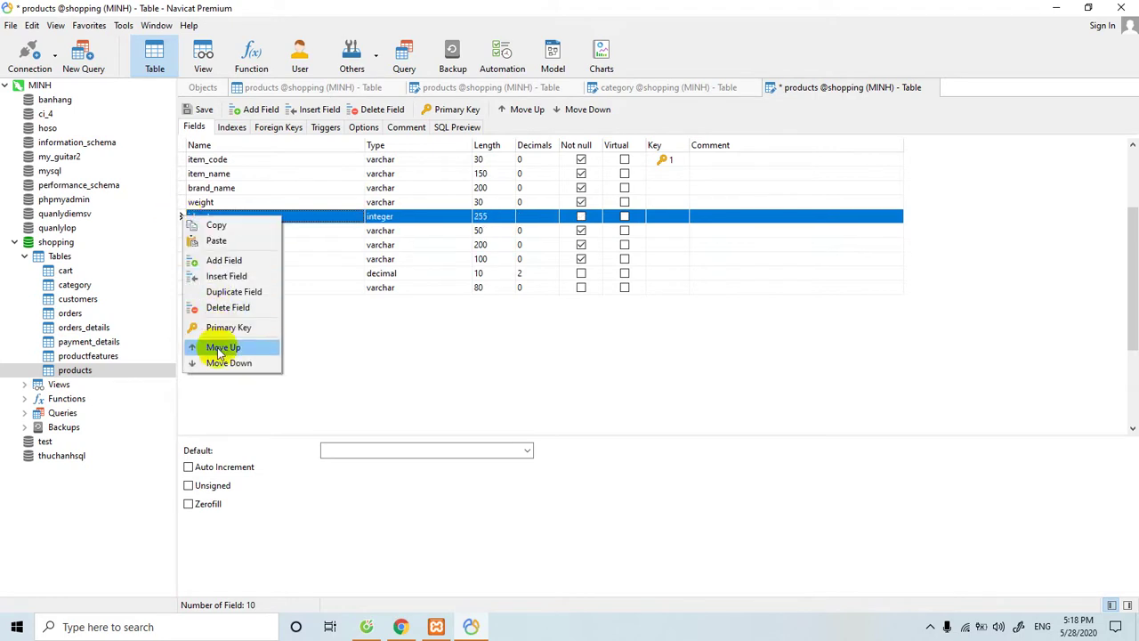
left_click(221, 347)
left_click(184, 202)
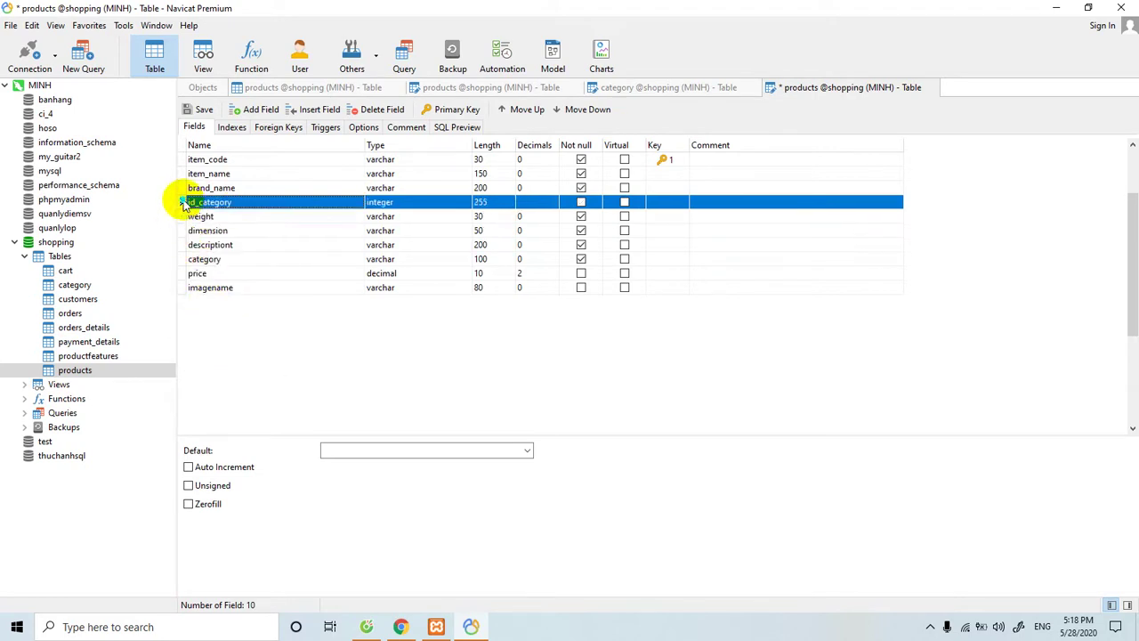
right_click(186, 203)
left_click(211, 332)
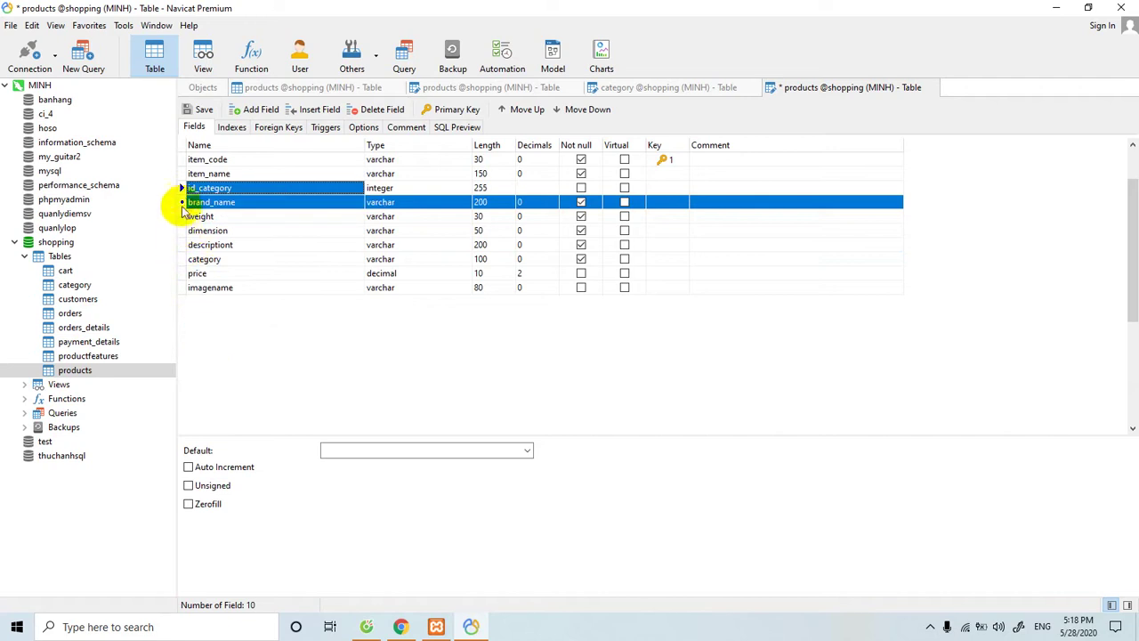
left_click(184, 187)
right_click(184, 189)
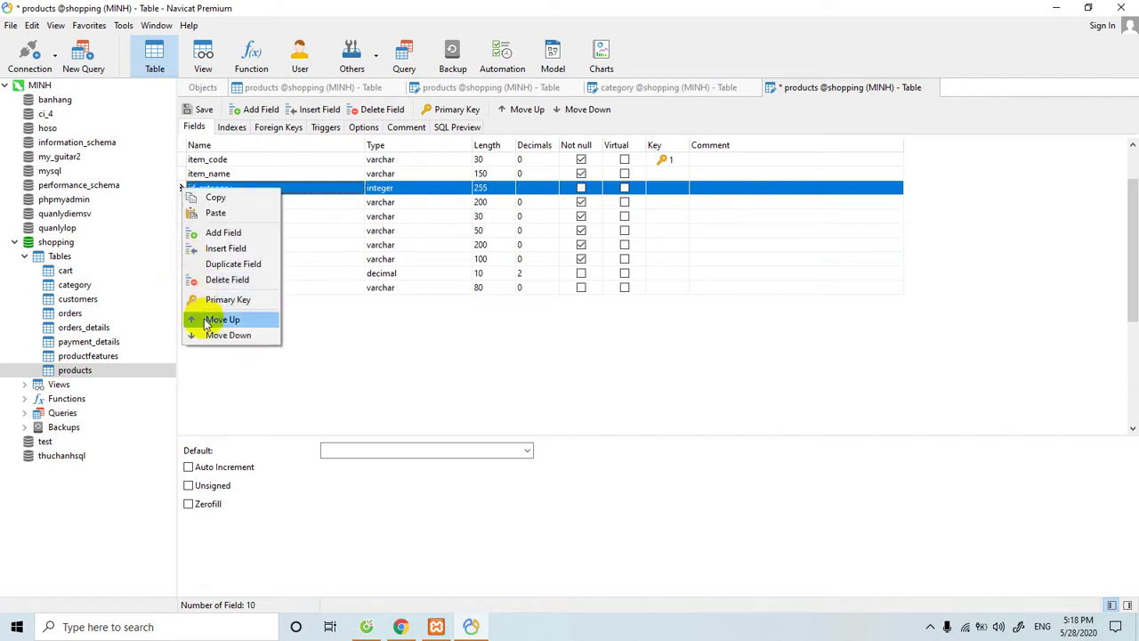
left_click(197, 319)
left_click(184, 175)
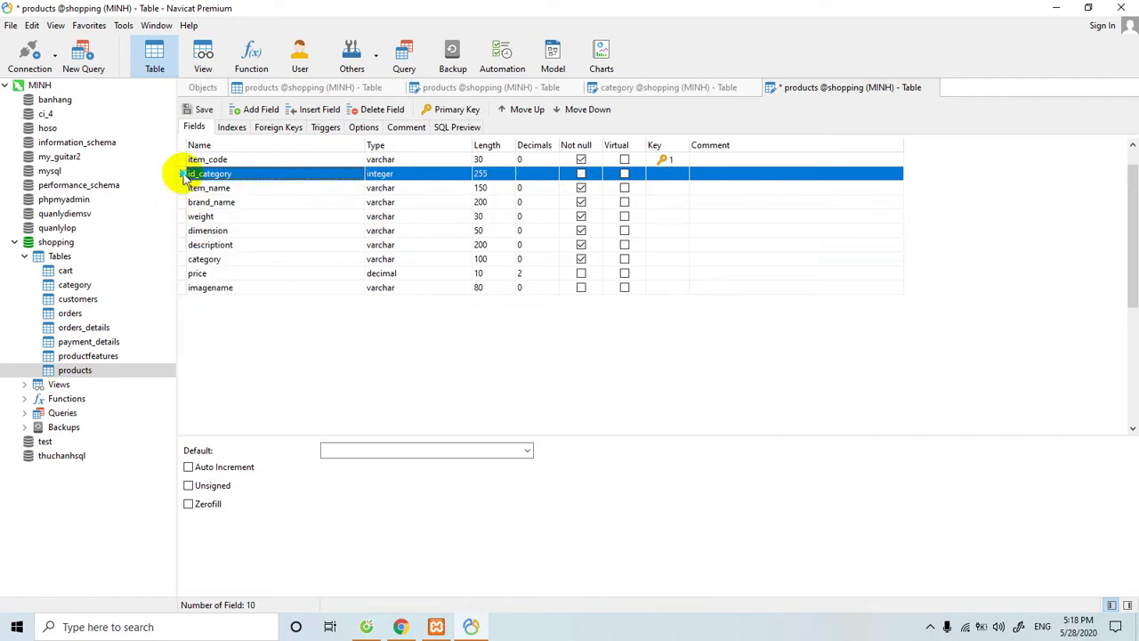
right_click(185, 174)
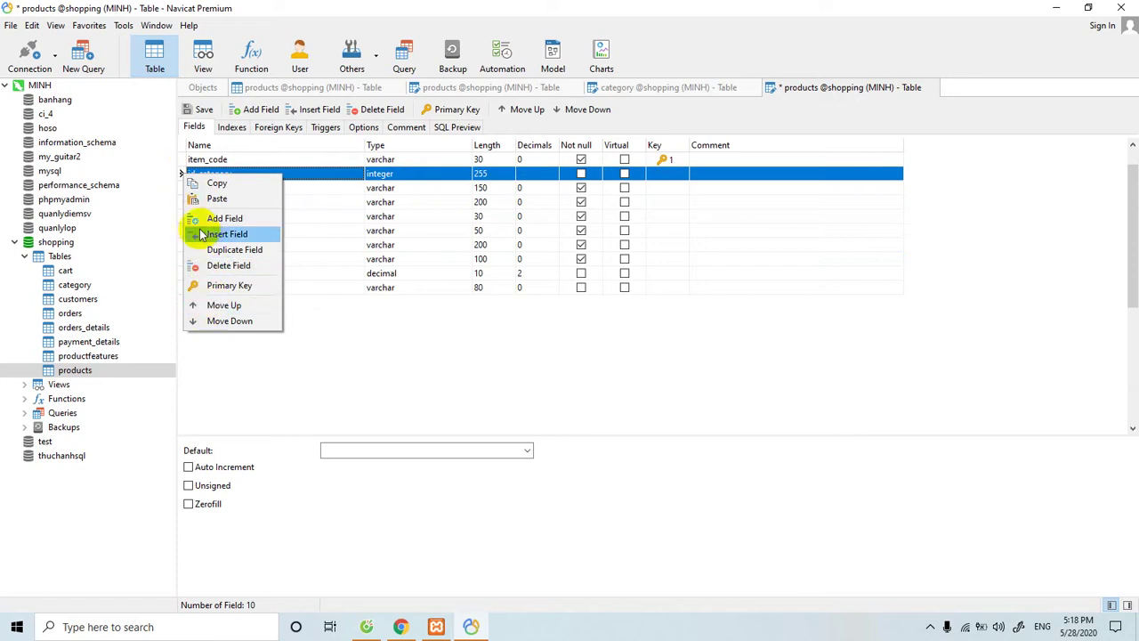
left_click(211, 311)
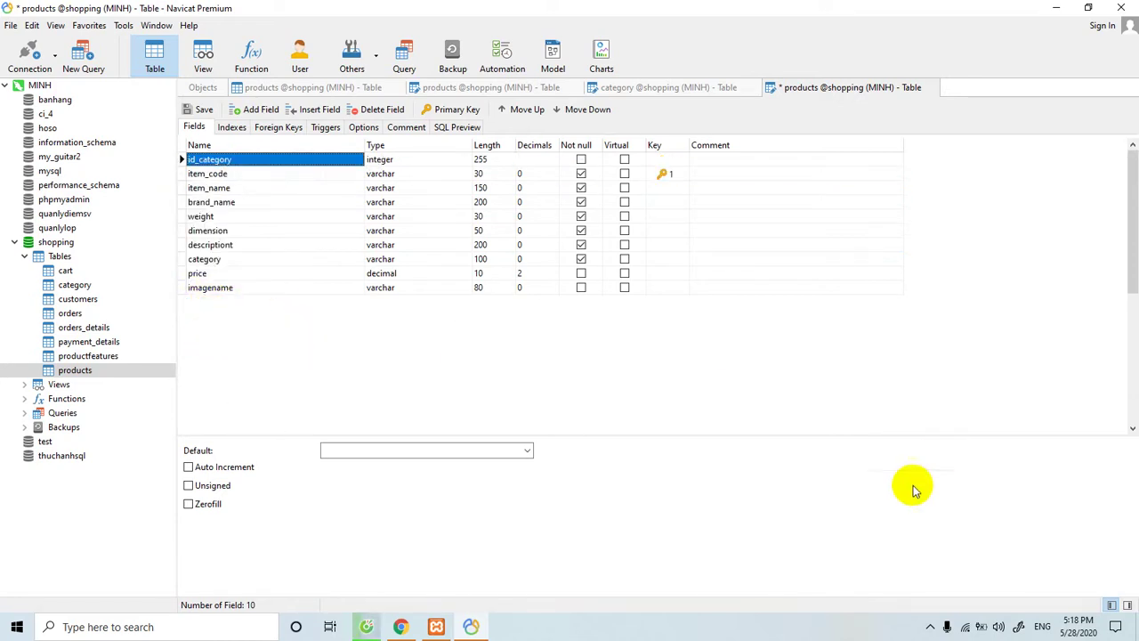
left_click(204, 110)
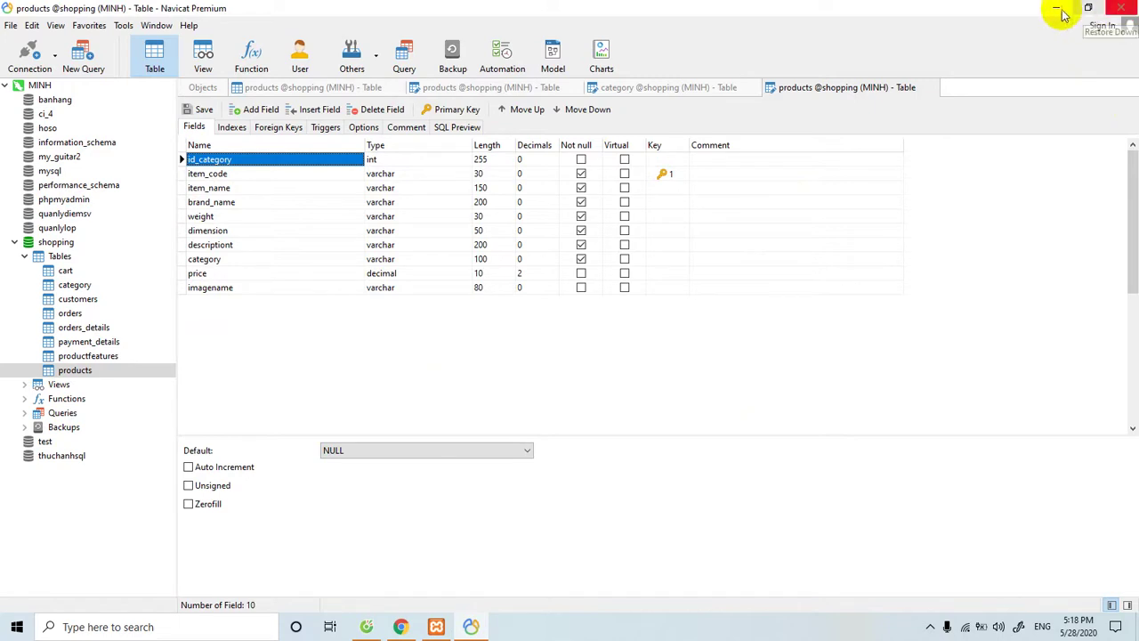
Minimize the database window, launch Bootstrap Studio from the desktop and start a new design
left_click(1123, 9)
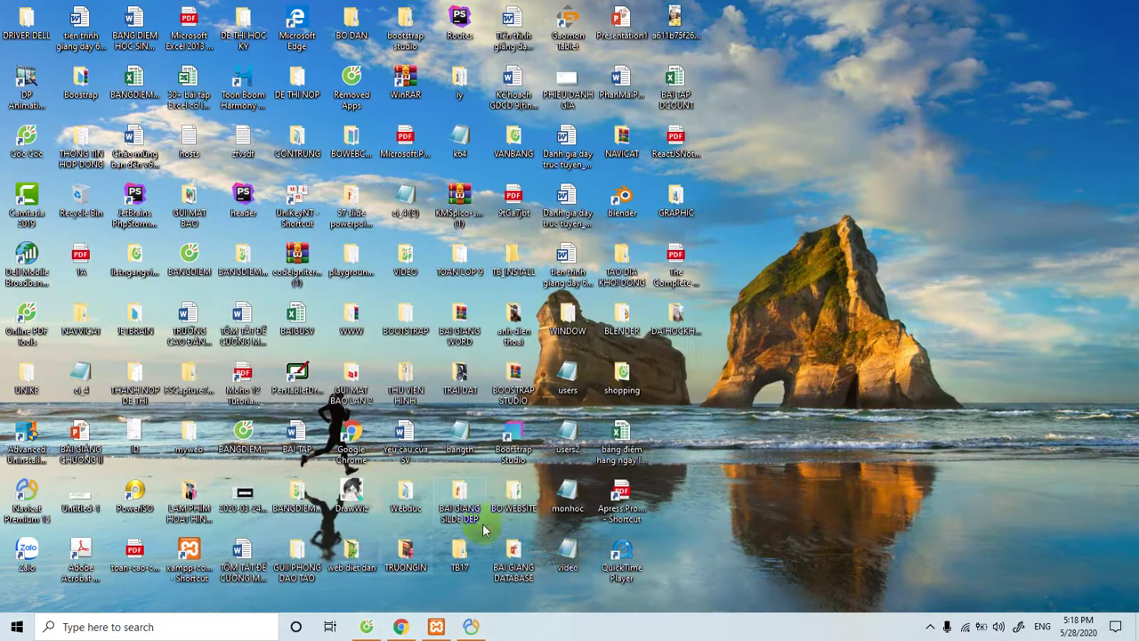
double_click(515, 434)
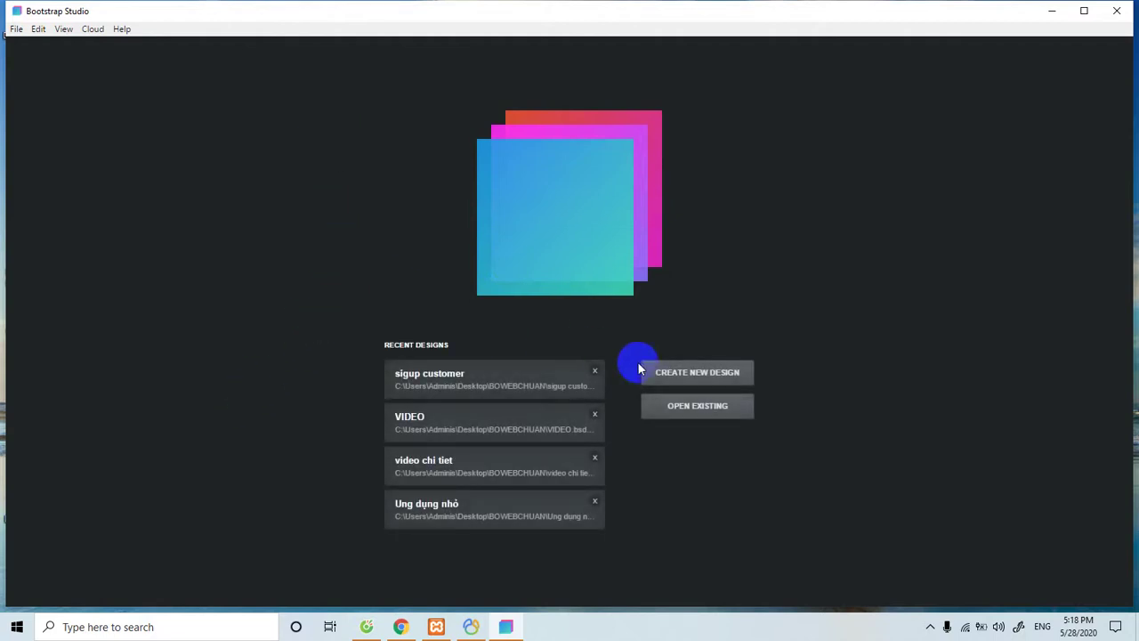
left_click(682, 371)
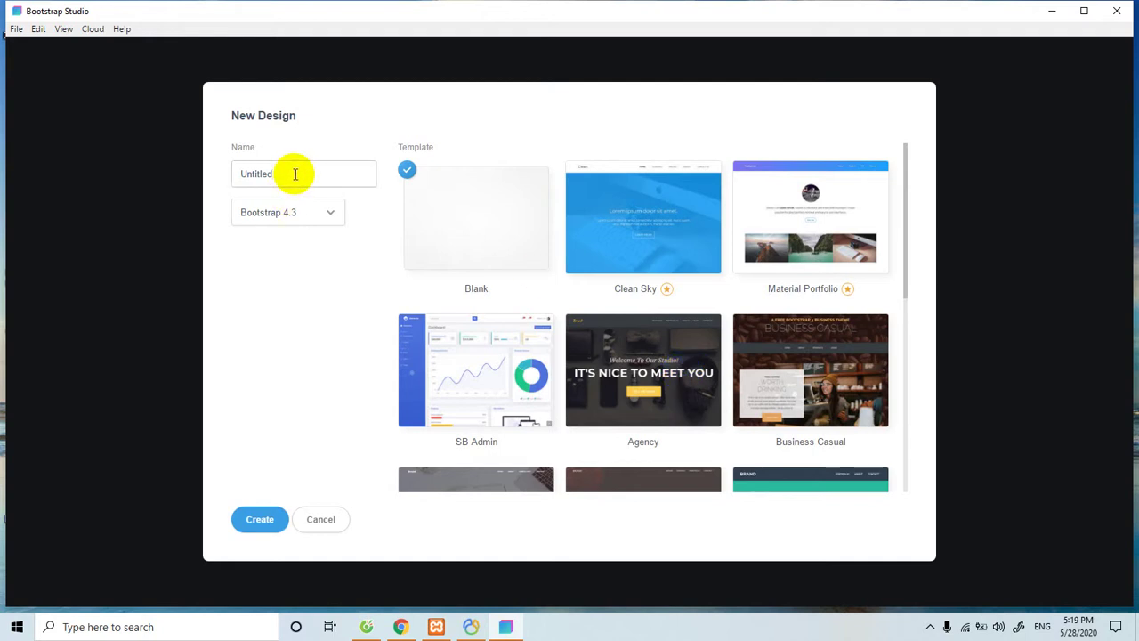
Name the new Bootstrap 4.3 design product and create it from the Material Portfolio template
left_click_drag(295, 174, 178, 174)
key("BackSpace")
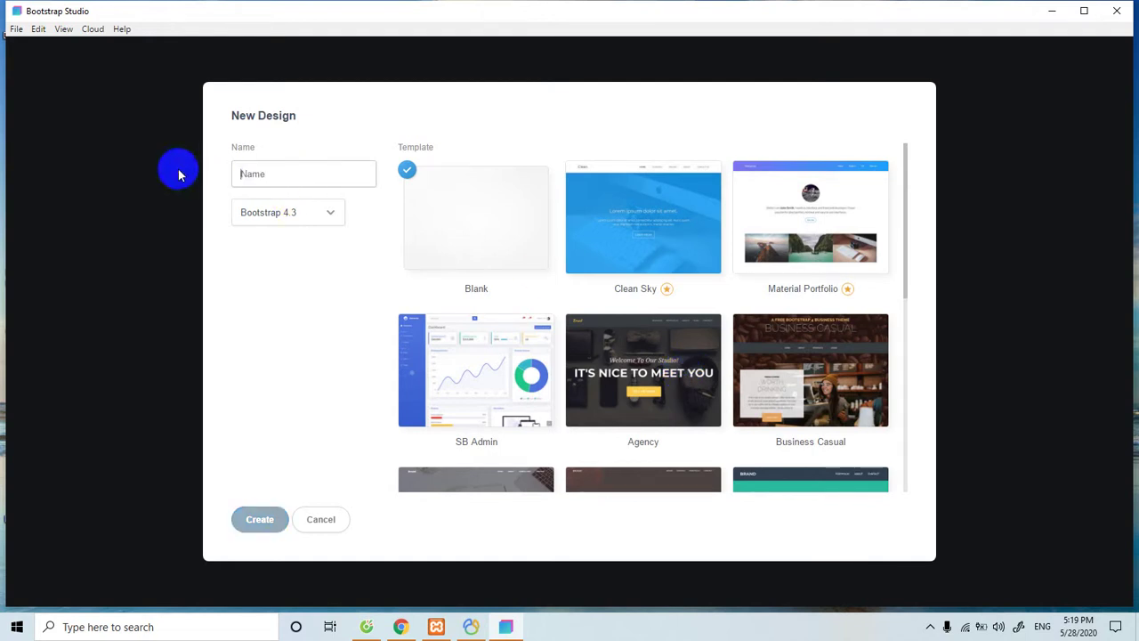
type("product")
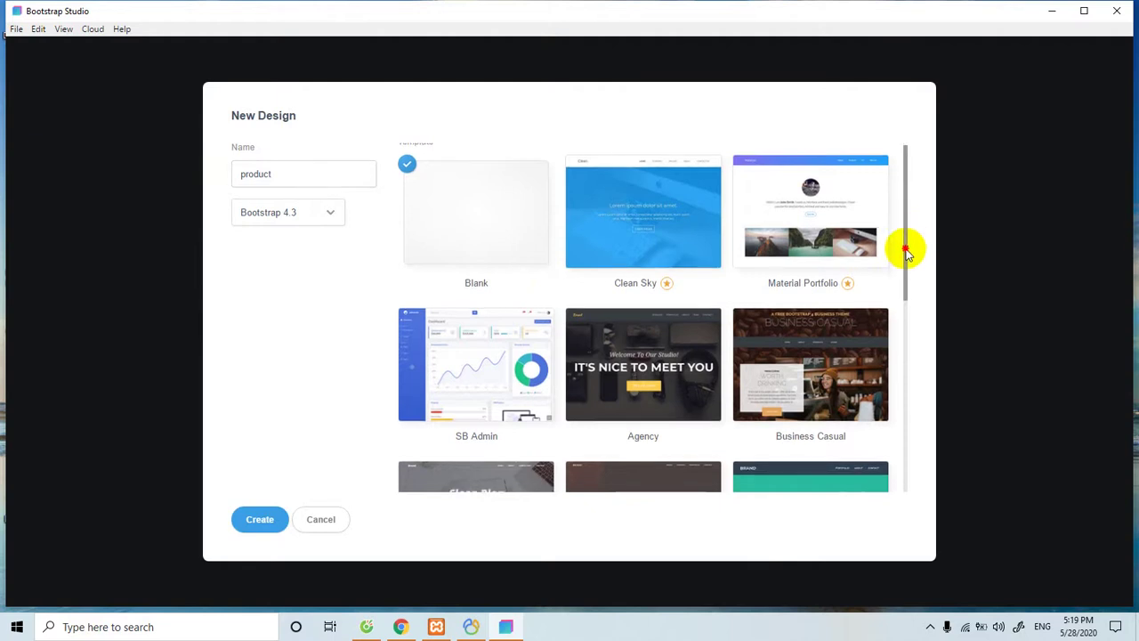
mouse_move(905, 229)
left_mouse_down()
mouse_move(896, 433)
mouse_move(892, 229)
left_mouse_up()
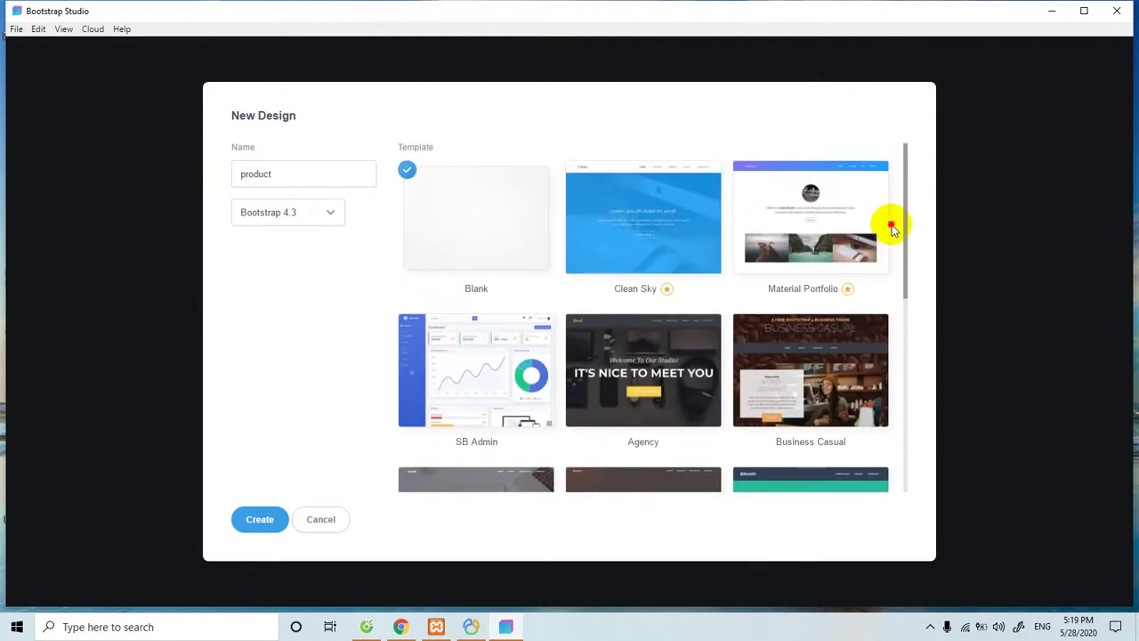
left_click(811, 233)
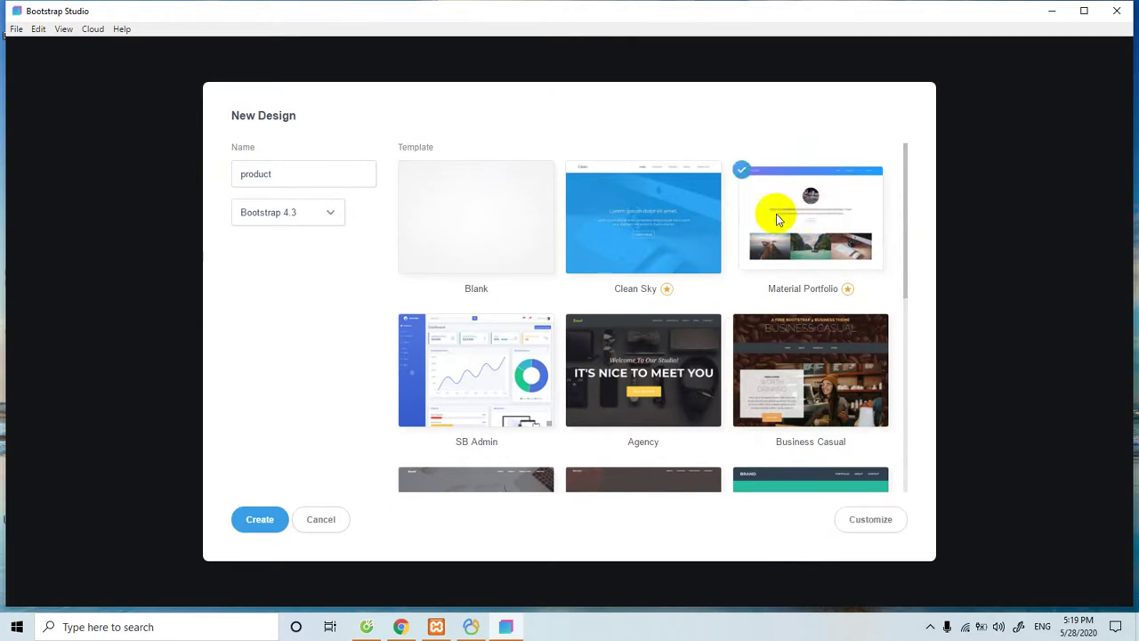
left_click(256, 521)
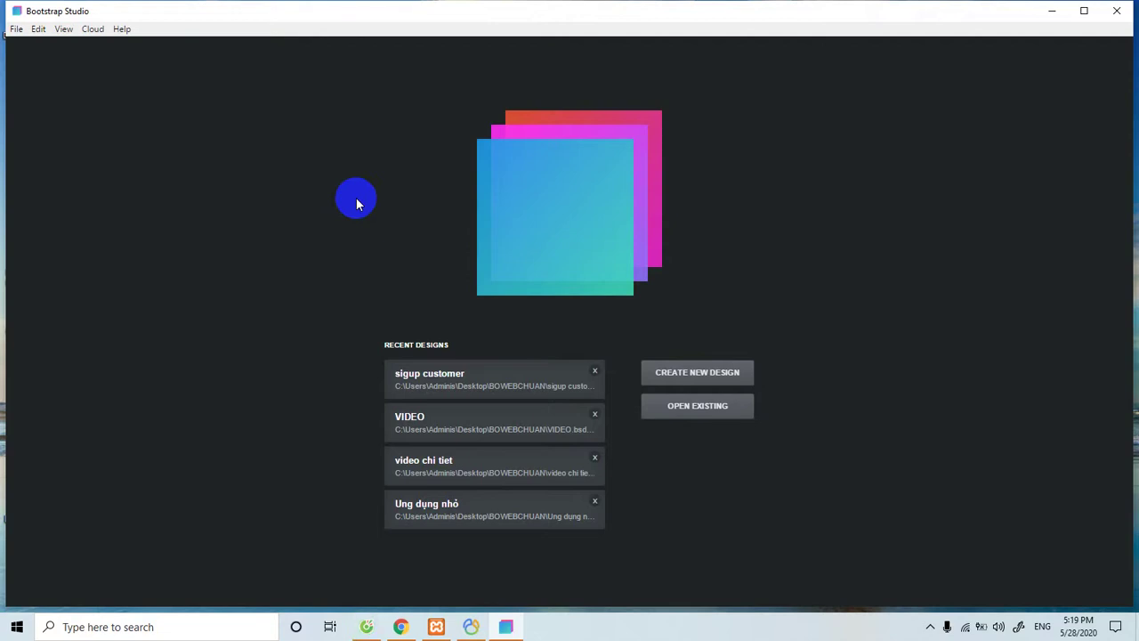
left_click(378, 223)
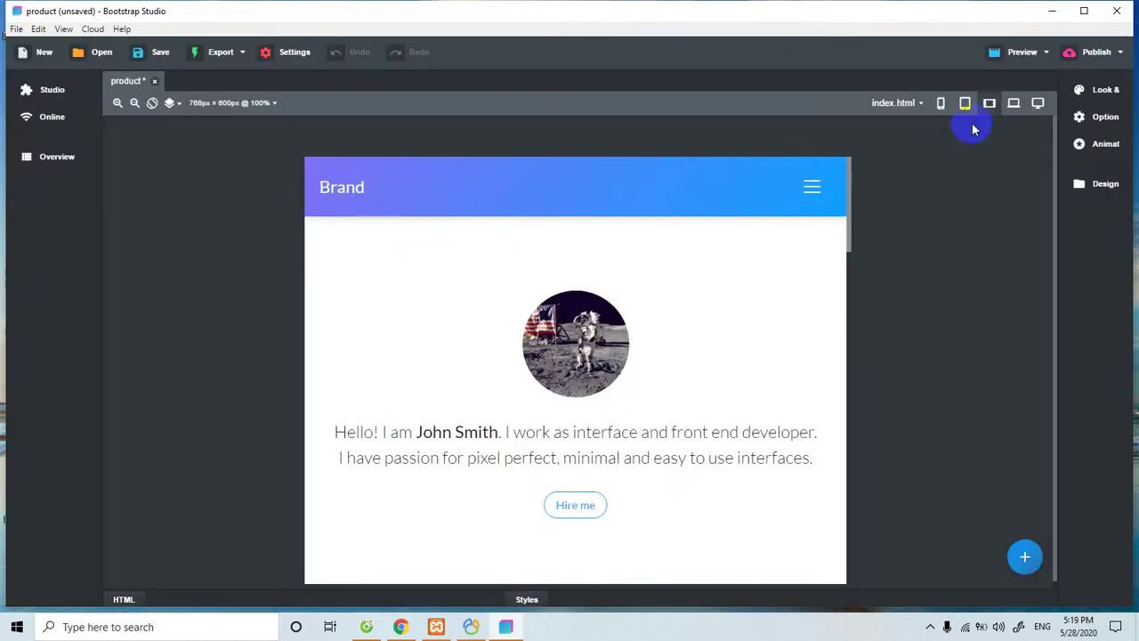
Display index.html at the 1200px desktop width and examine its sections from the navbar down to the footer
left_click(1035, 103)
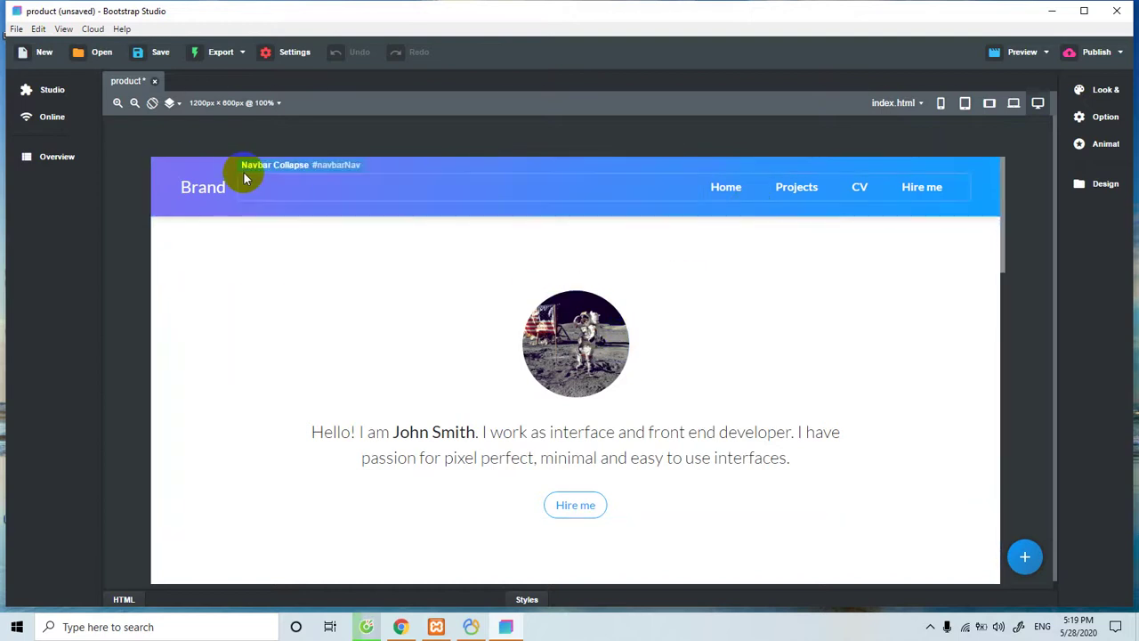
scroll(811, 423, "down", 3)
scroll(817, 417, "down", 3)
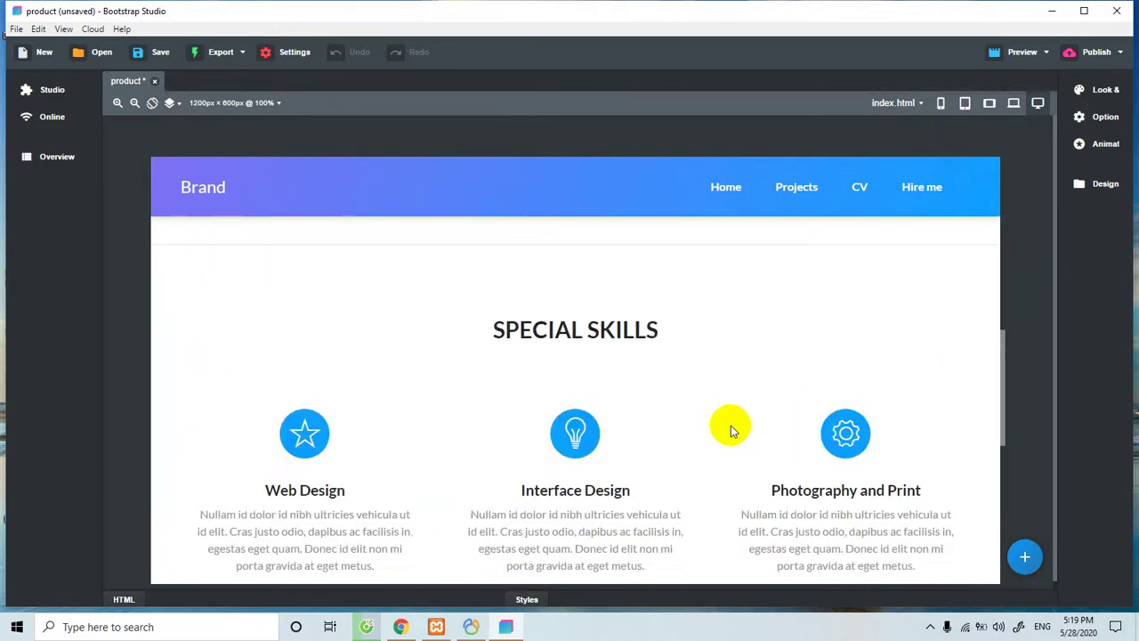
scroll(720, 395, "down", 3)
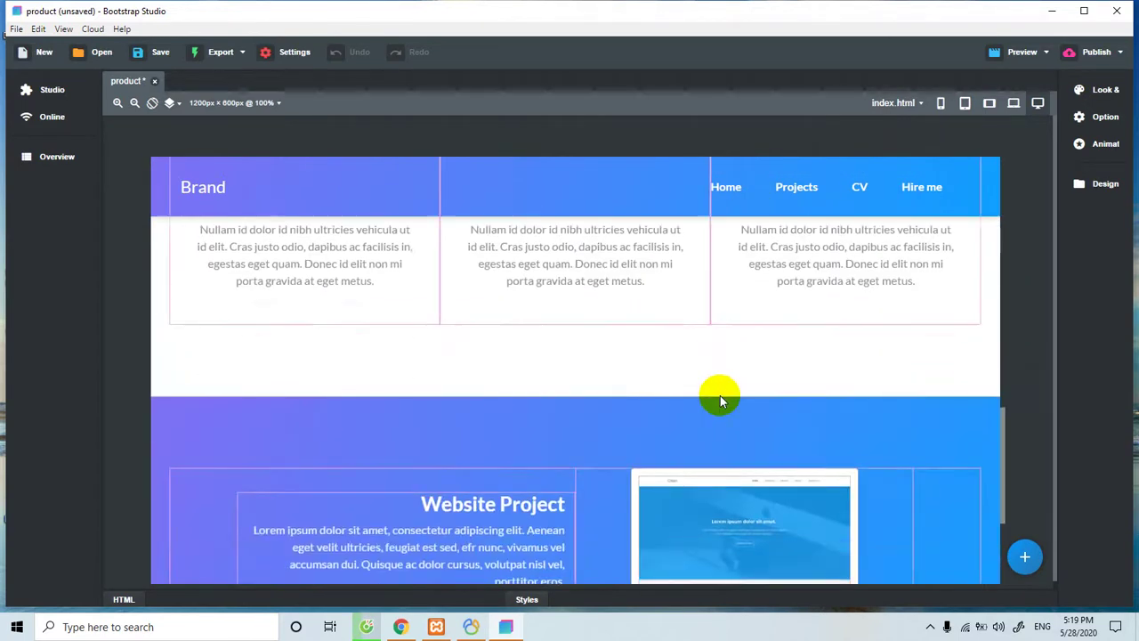
scroll(720, 395, "up", 5)
scroll(720, 398, "up", 6)
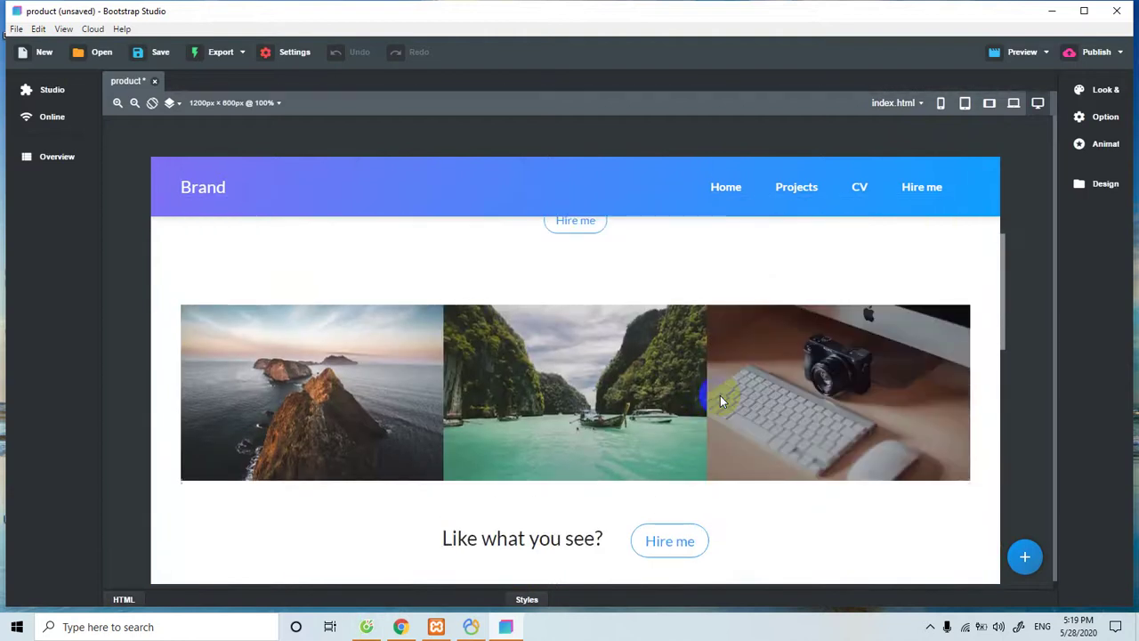
scroll(757, 397, "down", 6)
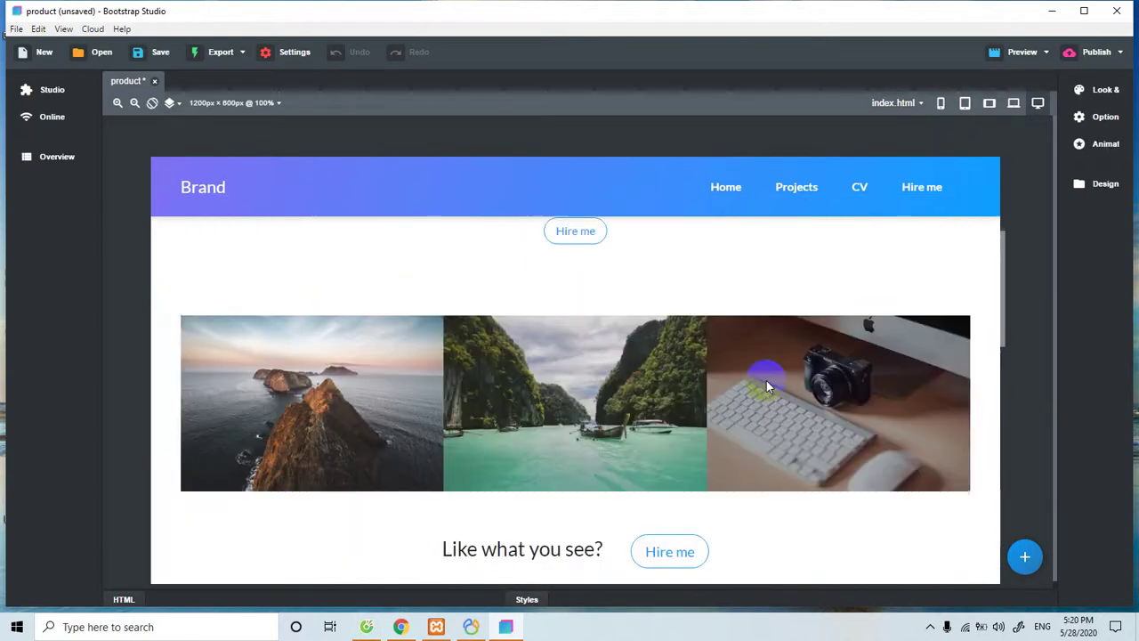
scroll(774, 454, "down", 2)
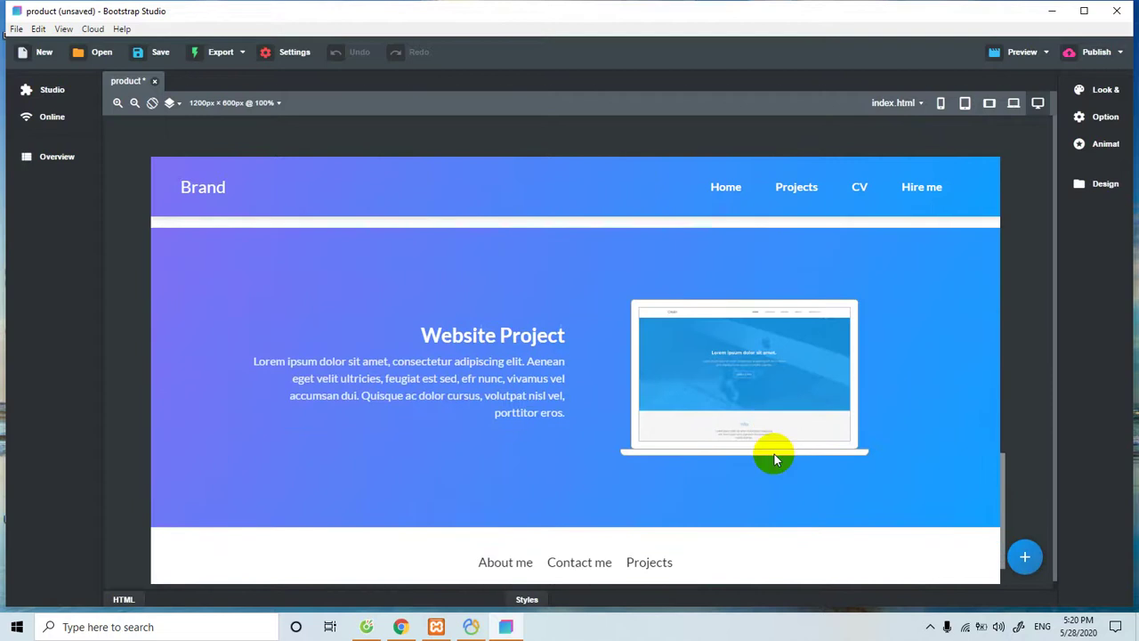
scroll(864, 234, "up", 5)
Add a new page based on the Projects template to the design, with its link included in the navigation
left_click(919, 103)
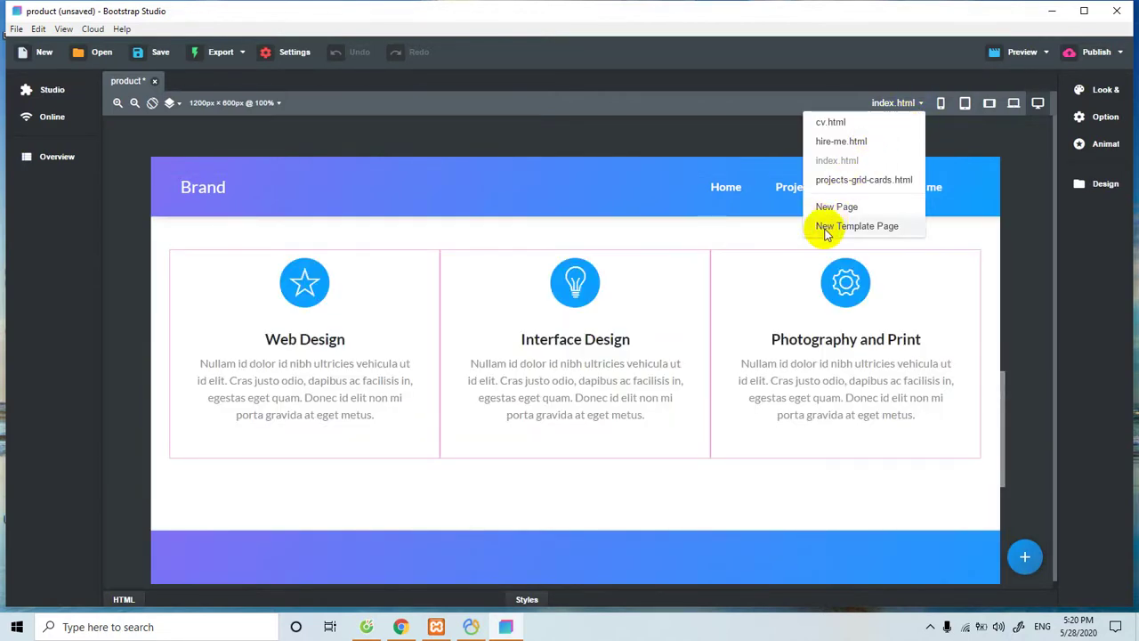
left_click(826, 228)
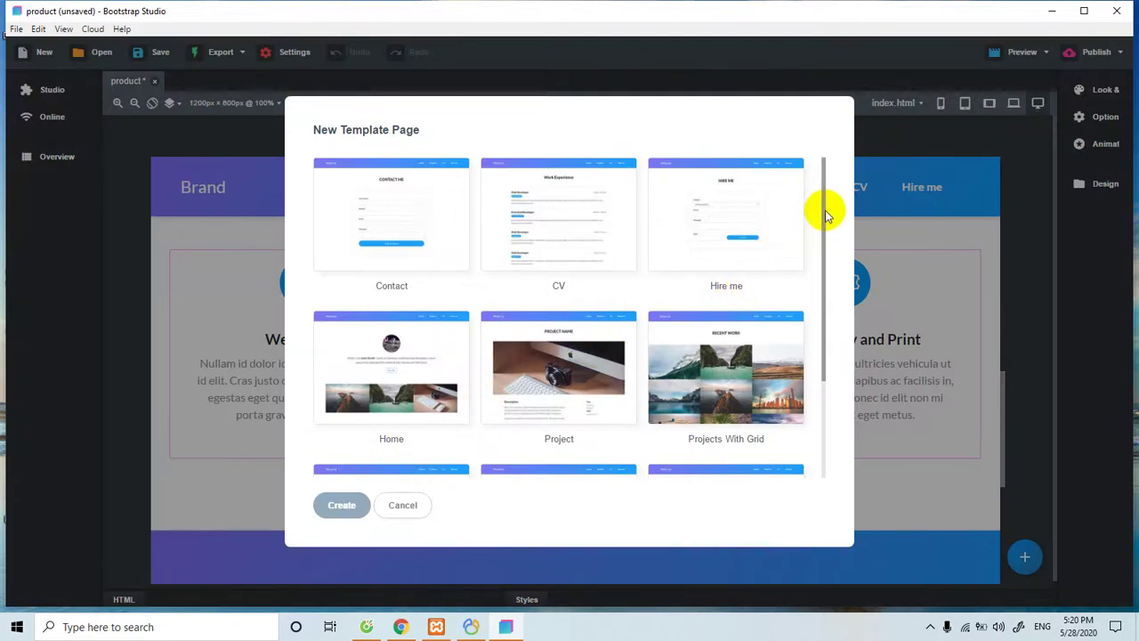
left_click_drag(824, 205, 826, 338)
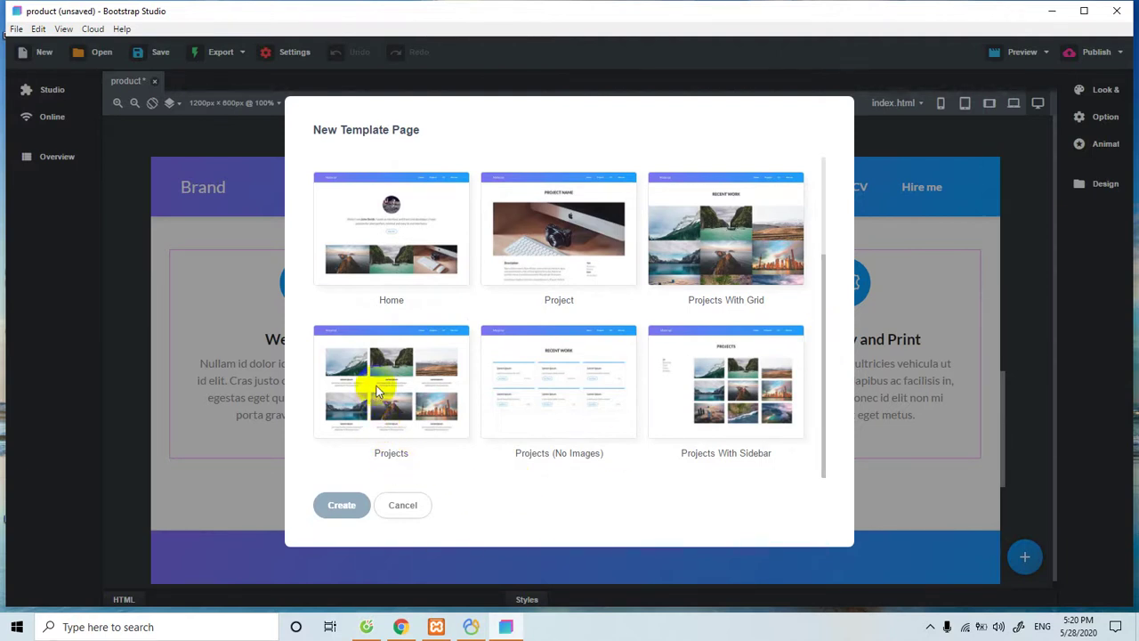
left_click(376, 368)
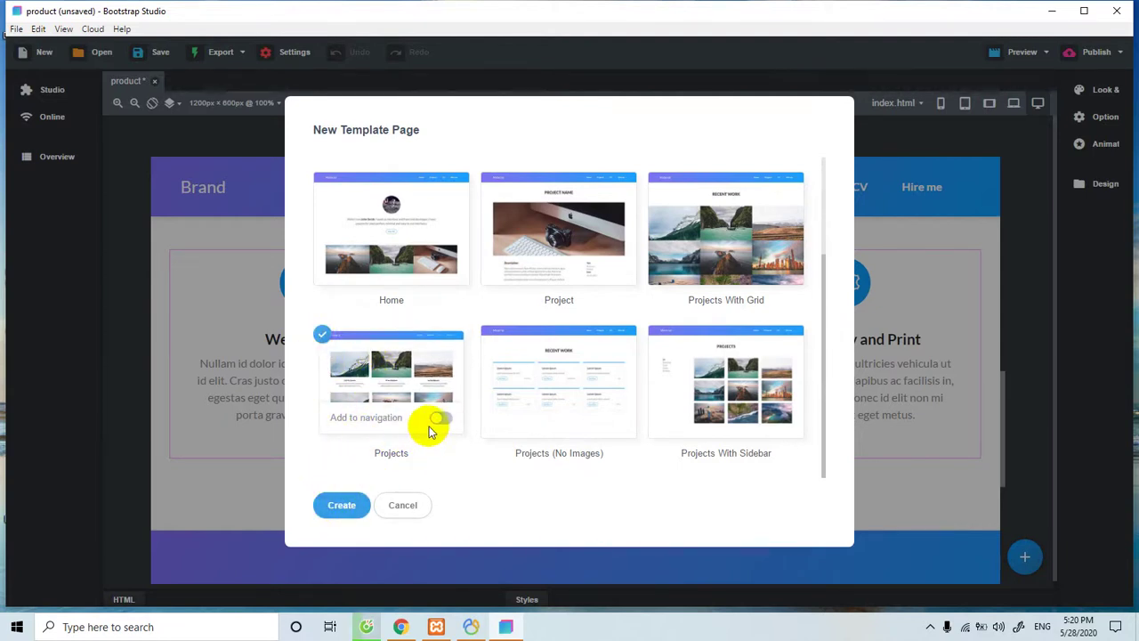
left_click(332, 506)
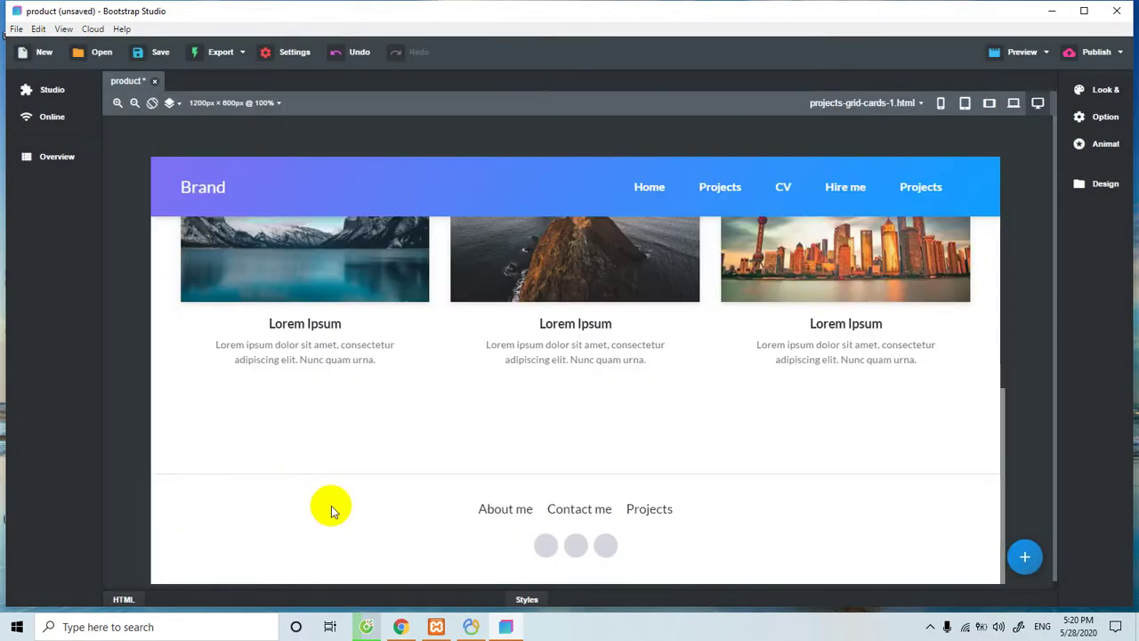
Examine the new projects page's layout, from the Recent Work heading through the image cards to the footer
scroll(649, 409, "up", 3)
scroll(549, 344, "up", 3)
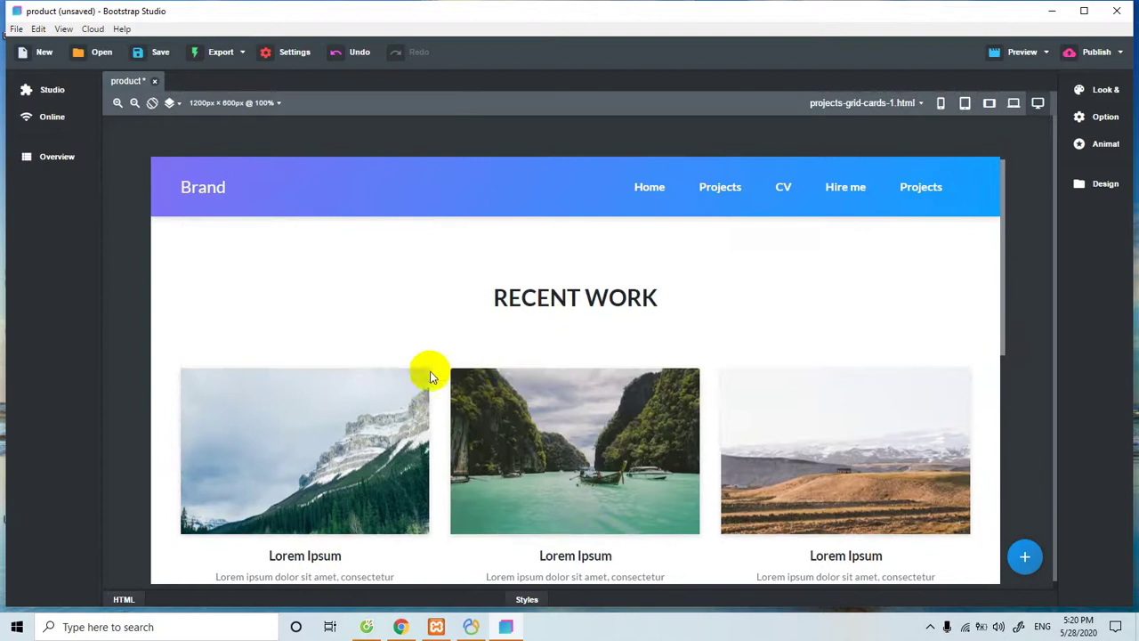
scroll(374, 395, "down", 2)
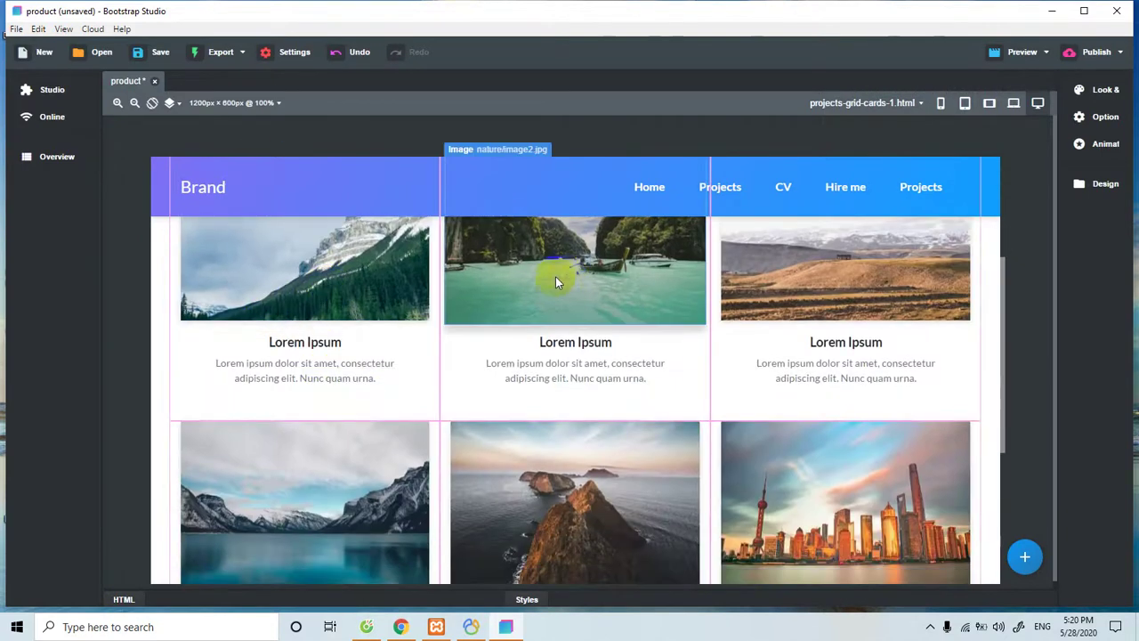
scroll(849, 442, "down", 2)
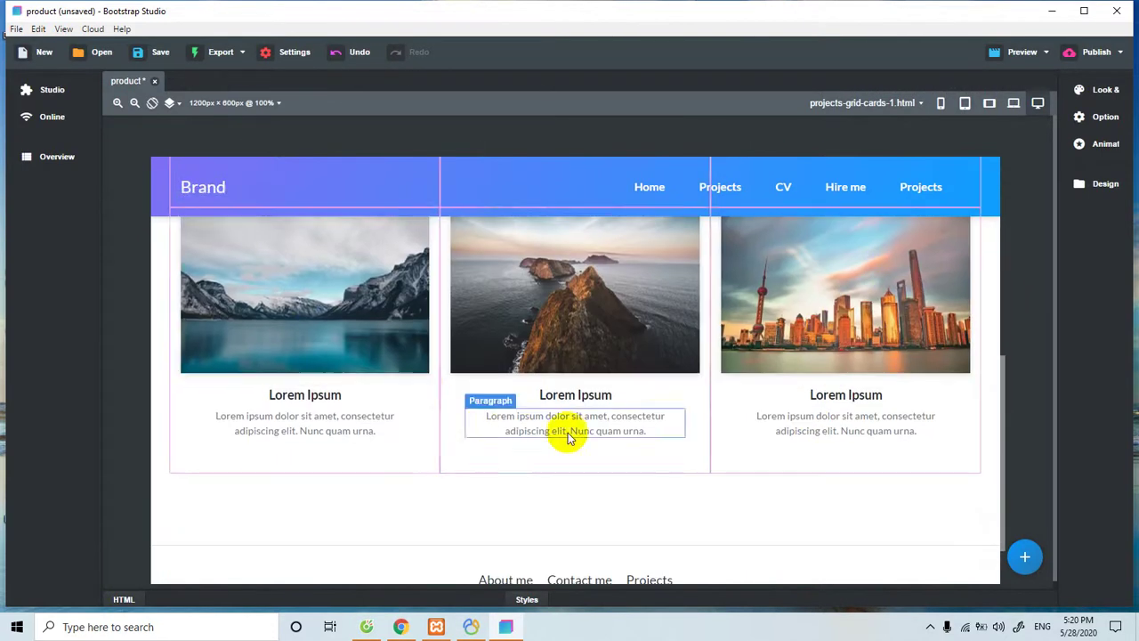
scroll(313, 394, "up", 2)
left_click(276, 307)
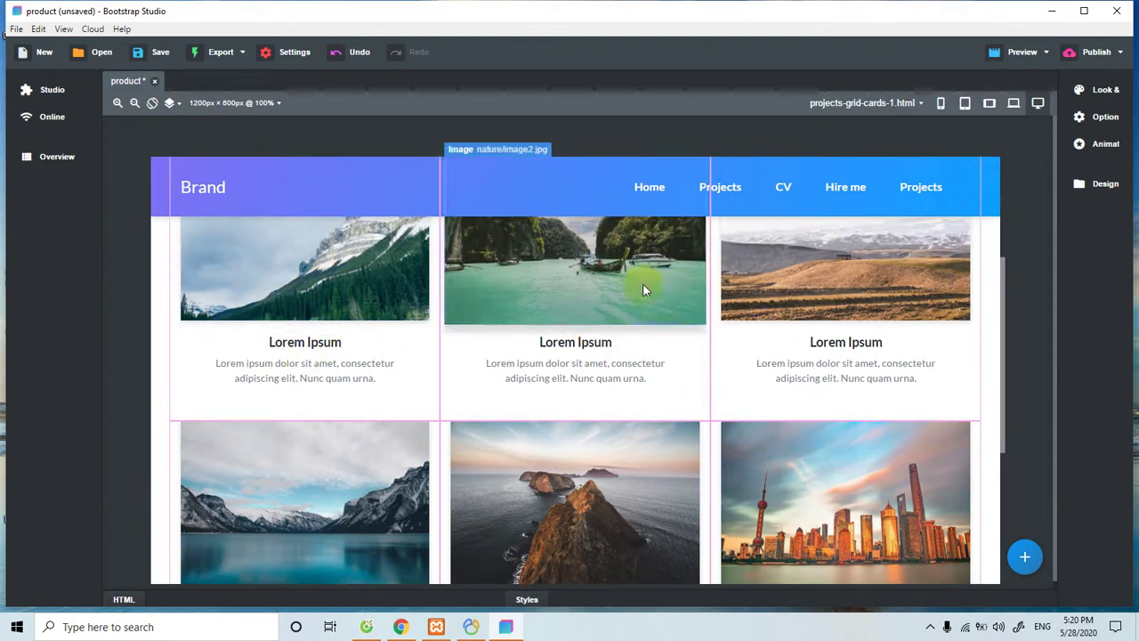
left_click(318, 293)
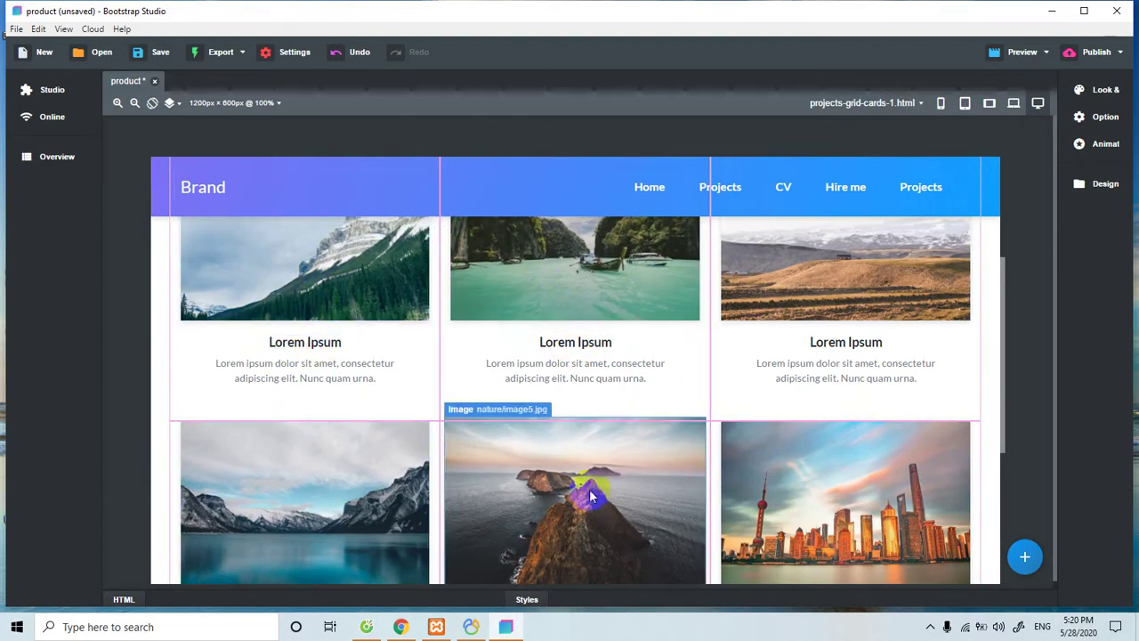
scroll(602, 446, "down", 1)
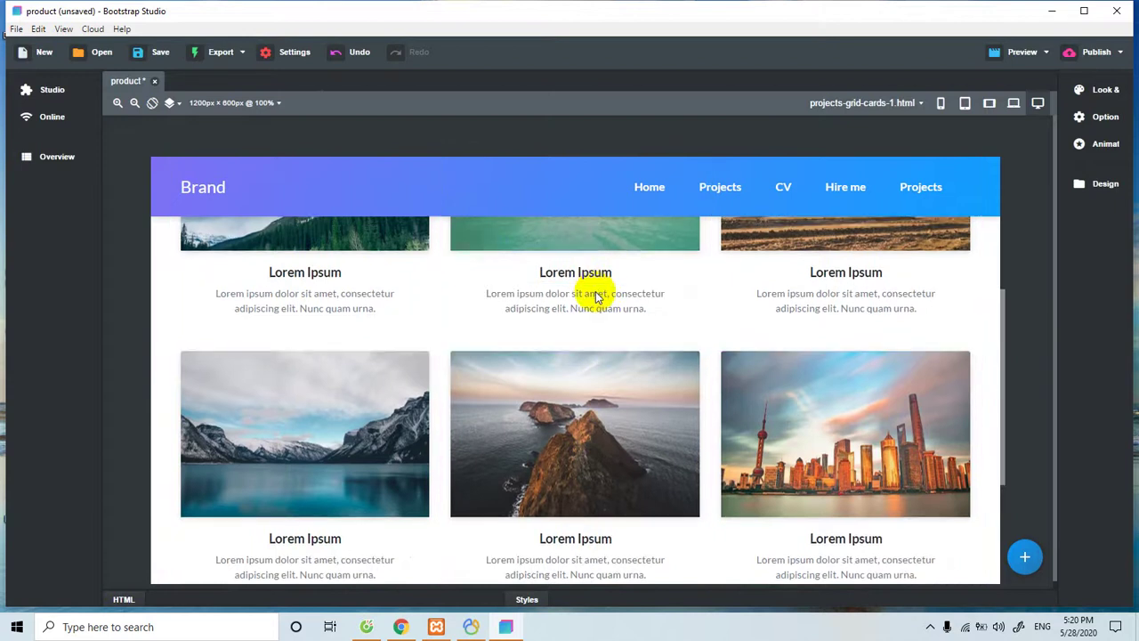
scroll(591, 312, "up", 2)
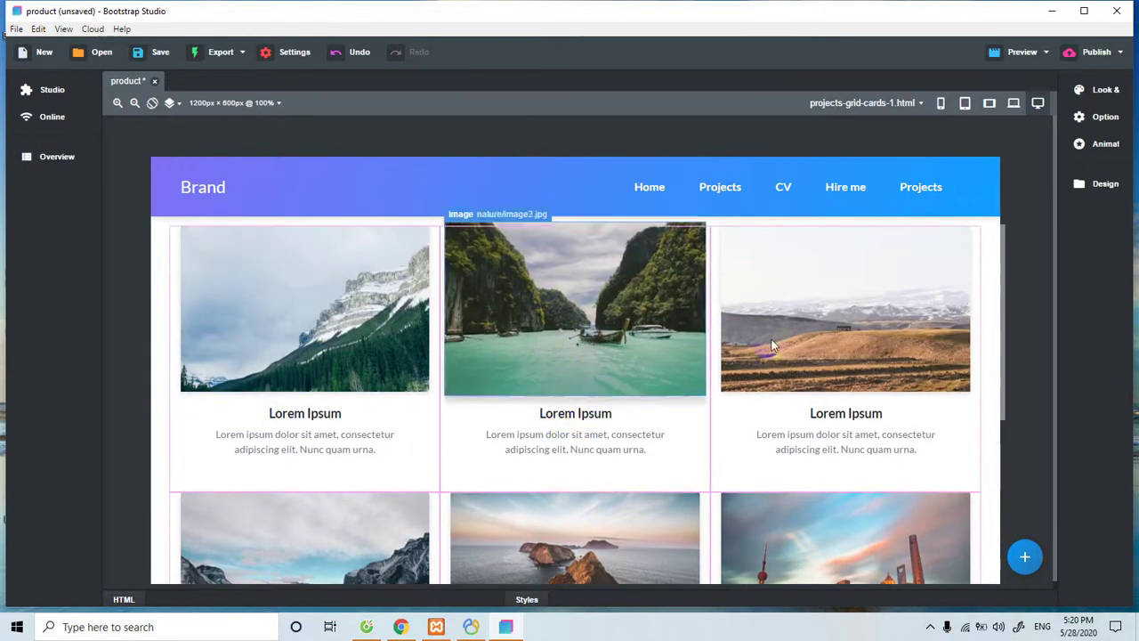
scroll(808, 439, "down", 2)
left_click(305, 445)
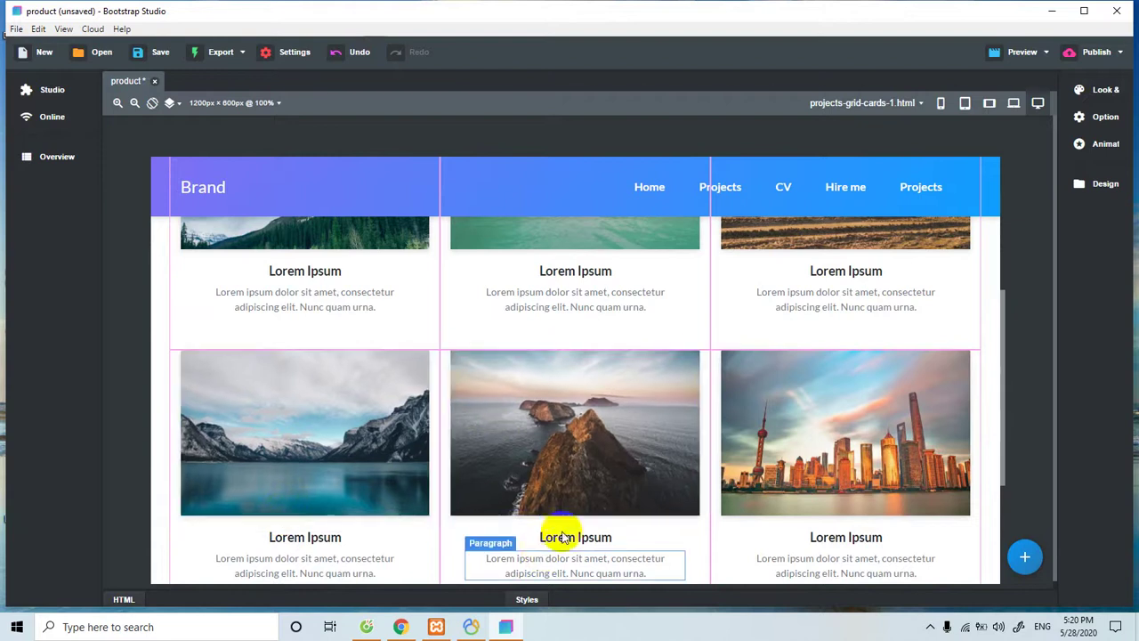
scroll(864, 307, "down", 3)
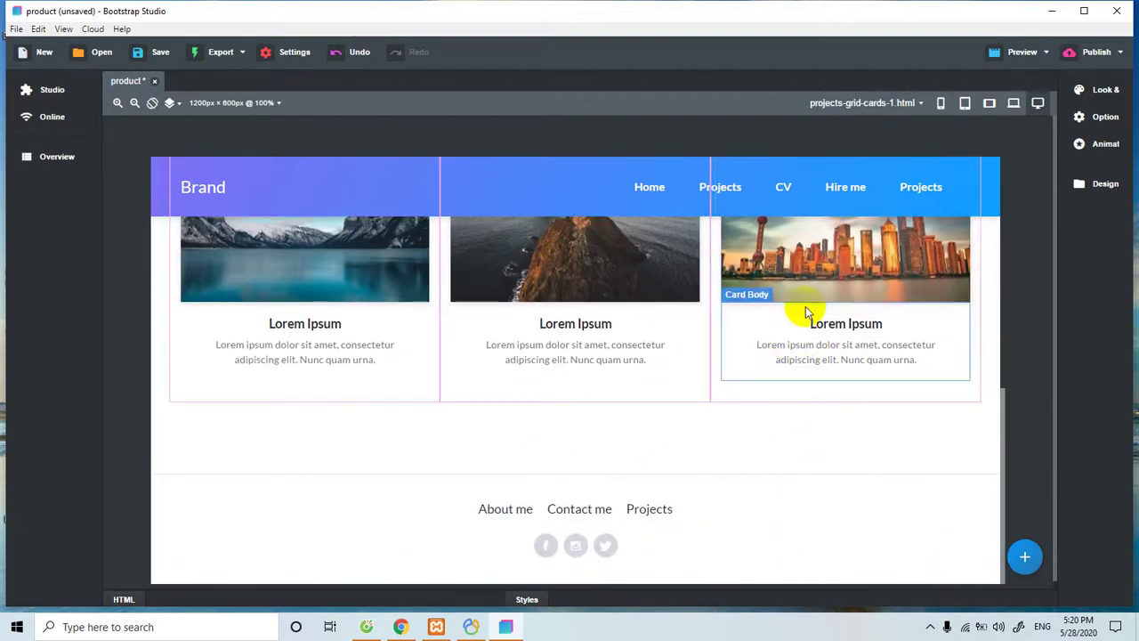
scroll(635, 433, "up", 5)
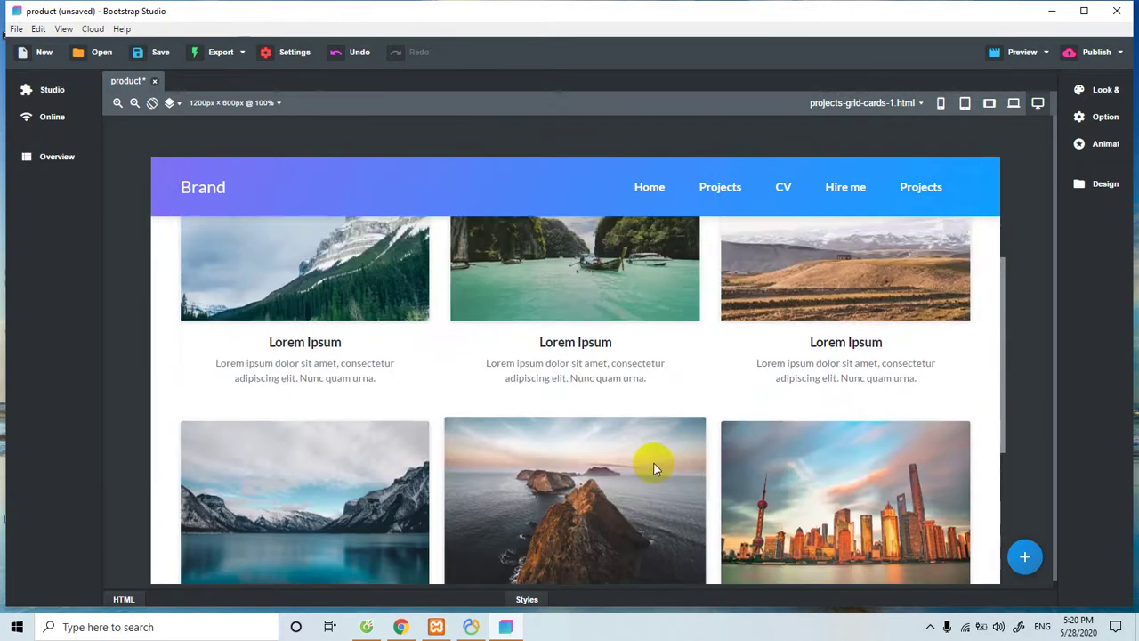
left_click(647, 360)
scroll(645, 401, "up", 1)
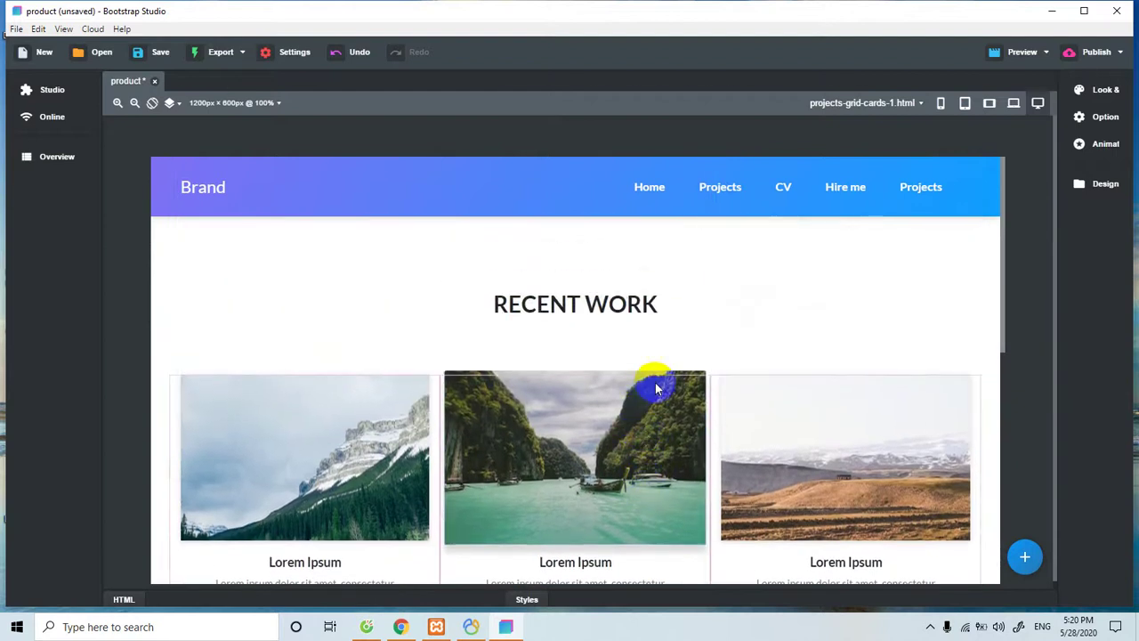
scroll(656, 391, "down", 5)
scroll(658, 409, "down", 3)
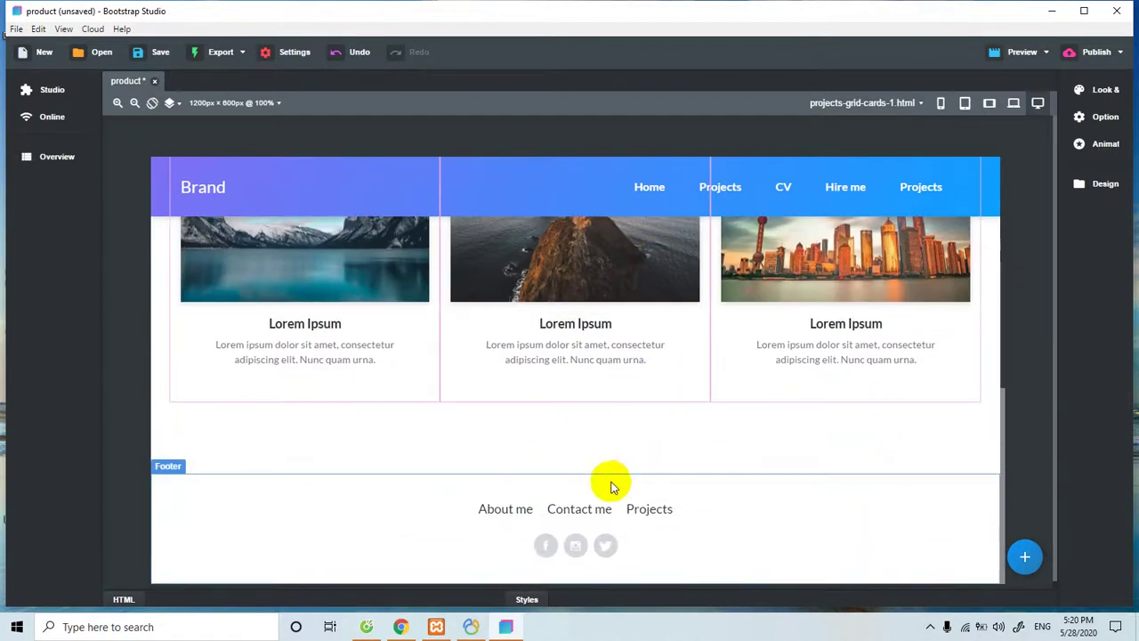
scroll(380, 518, "up", 10)
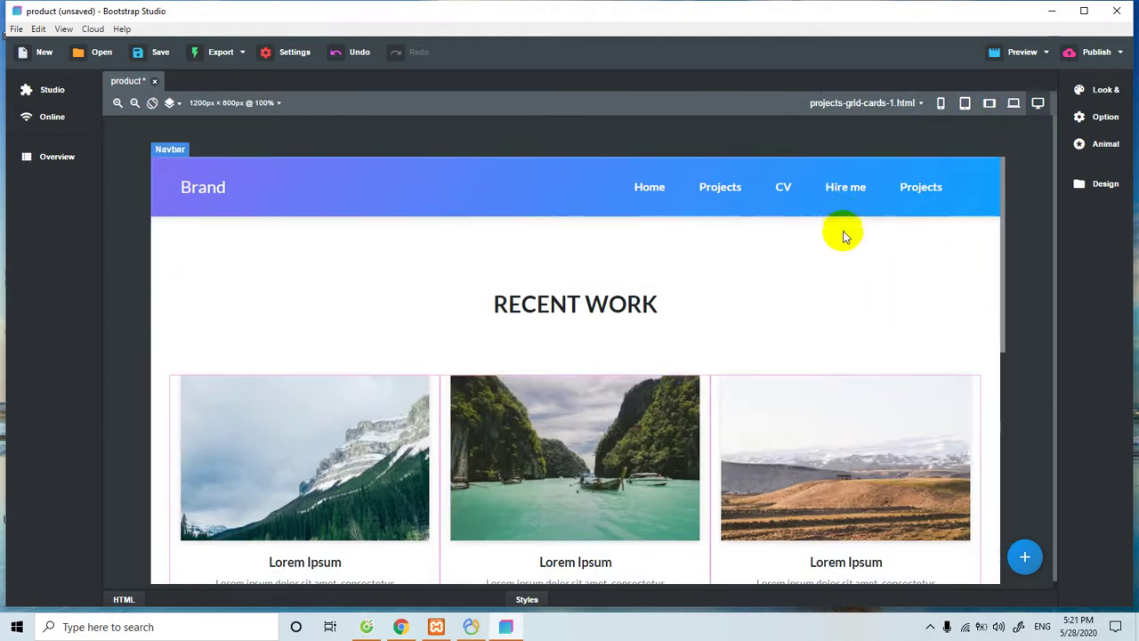
scroll(721, 374, "down", 3)
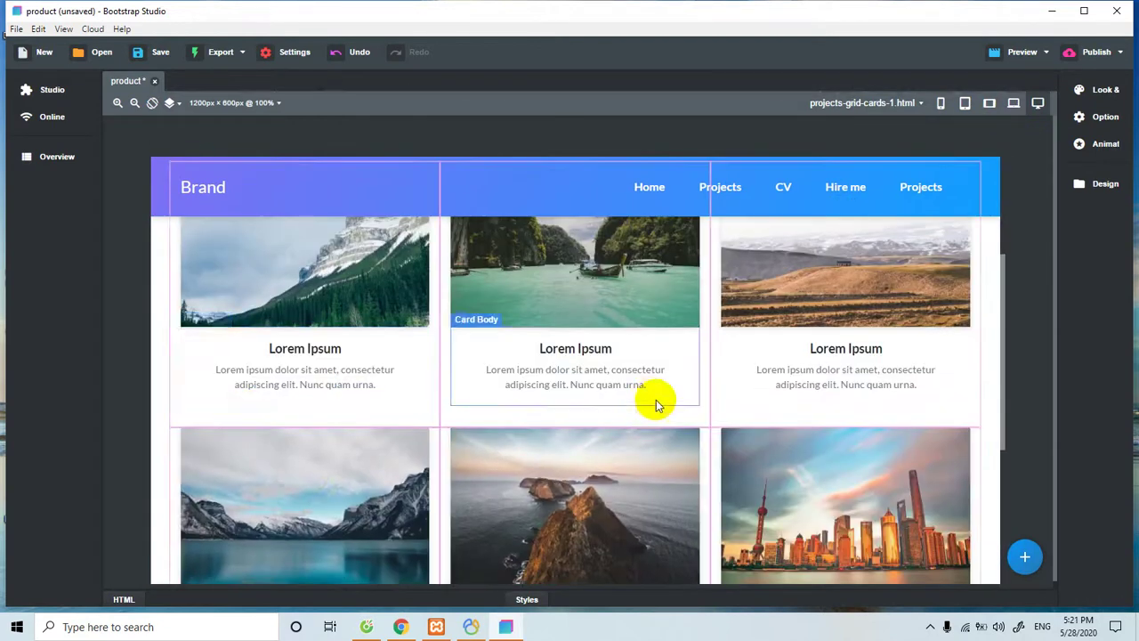
scroll(655, 401, "down", 3)
scroll(694, 378, "up", 6)
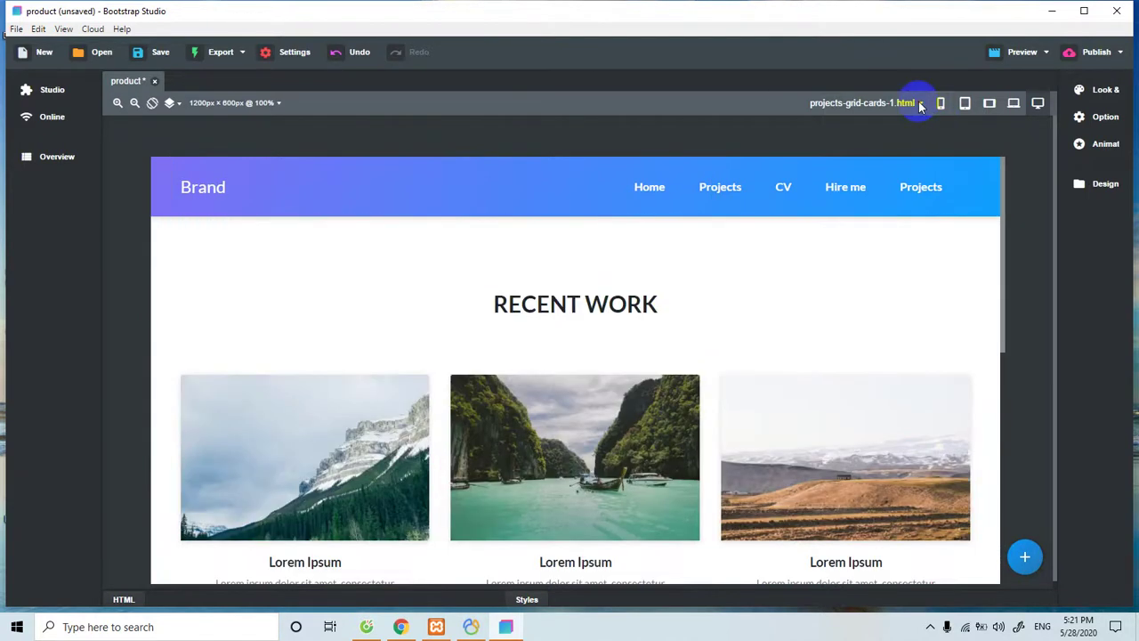
Add a new page based on the Projects With Sidebar template, with its link included in the navigation
left_click(921, 104)
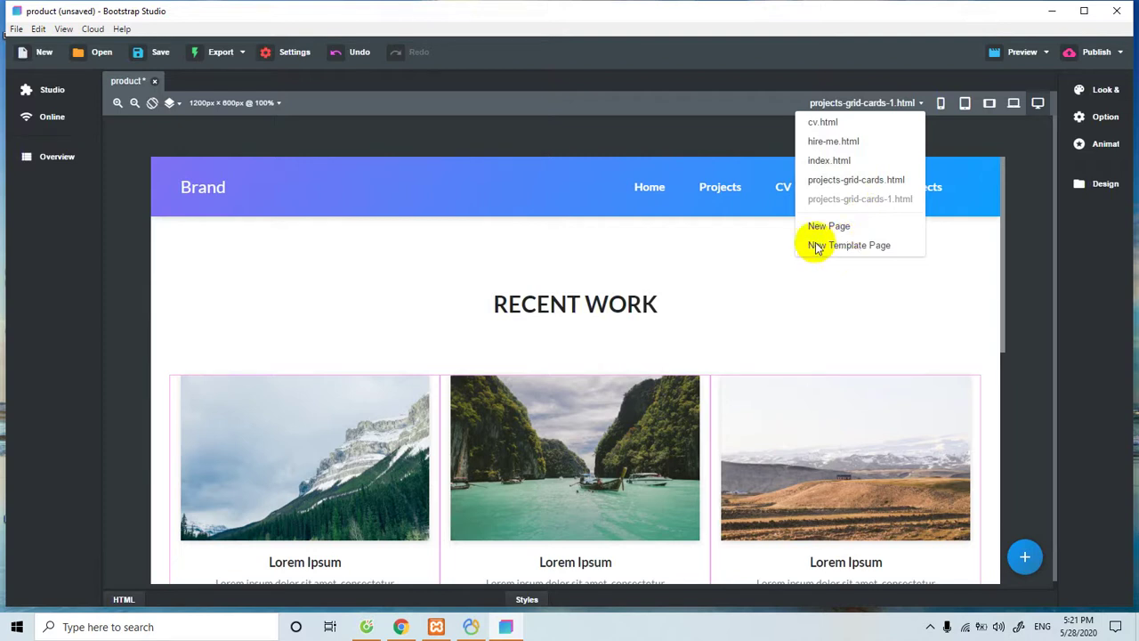
left_click(822, 195)
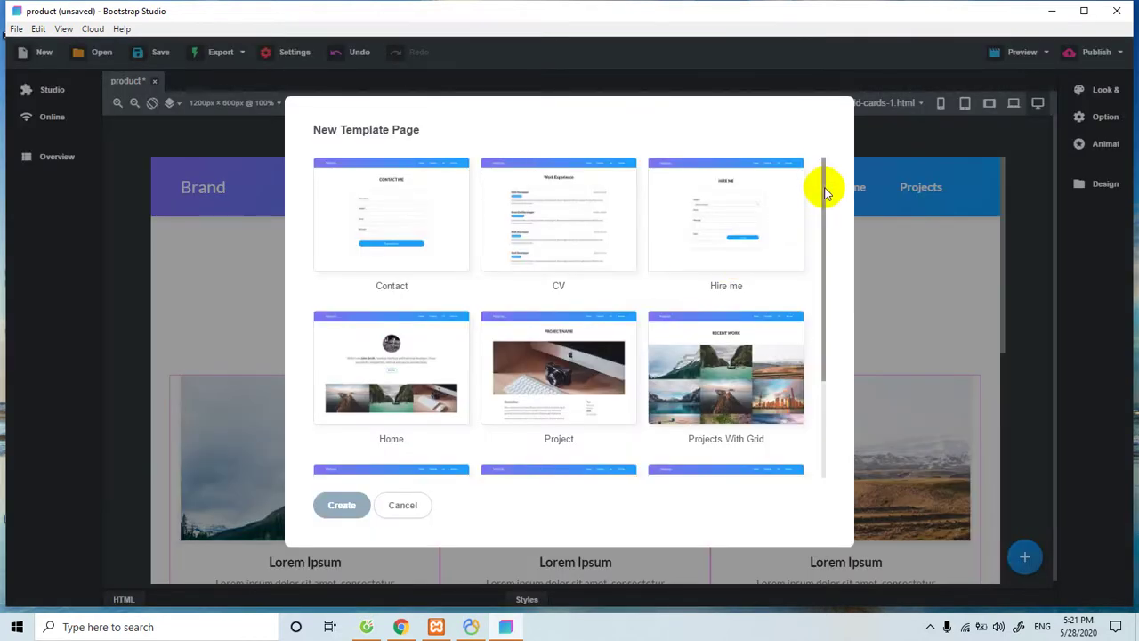
left_click_drag(824, 191, 820, 335)
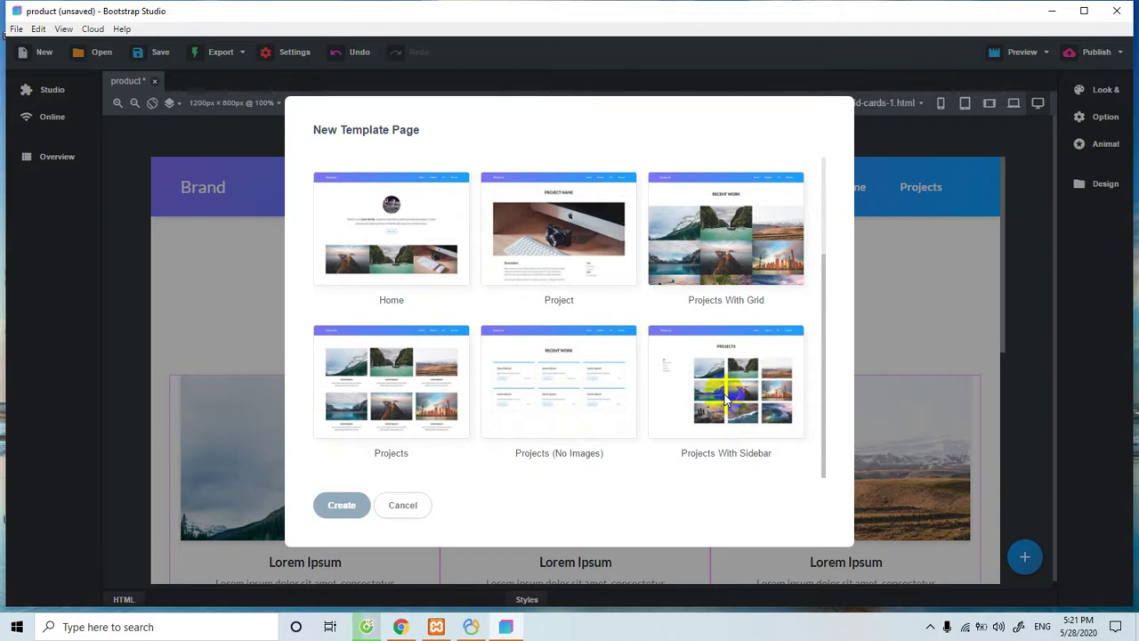
left_click(725, 394)
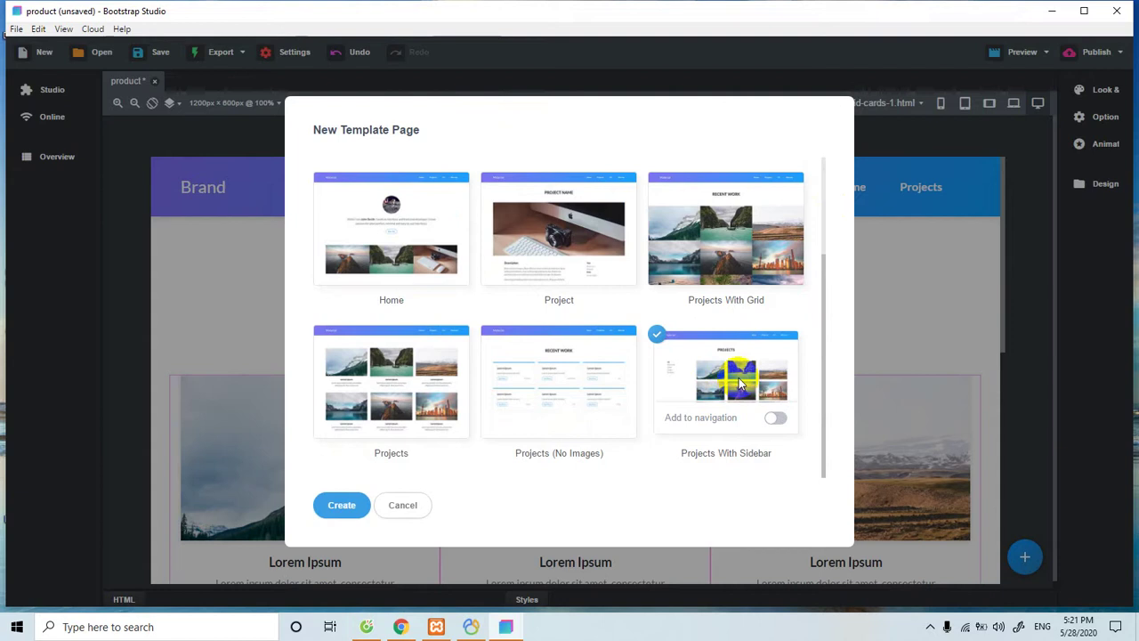
left_click(774, 418)
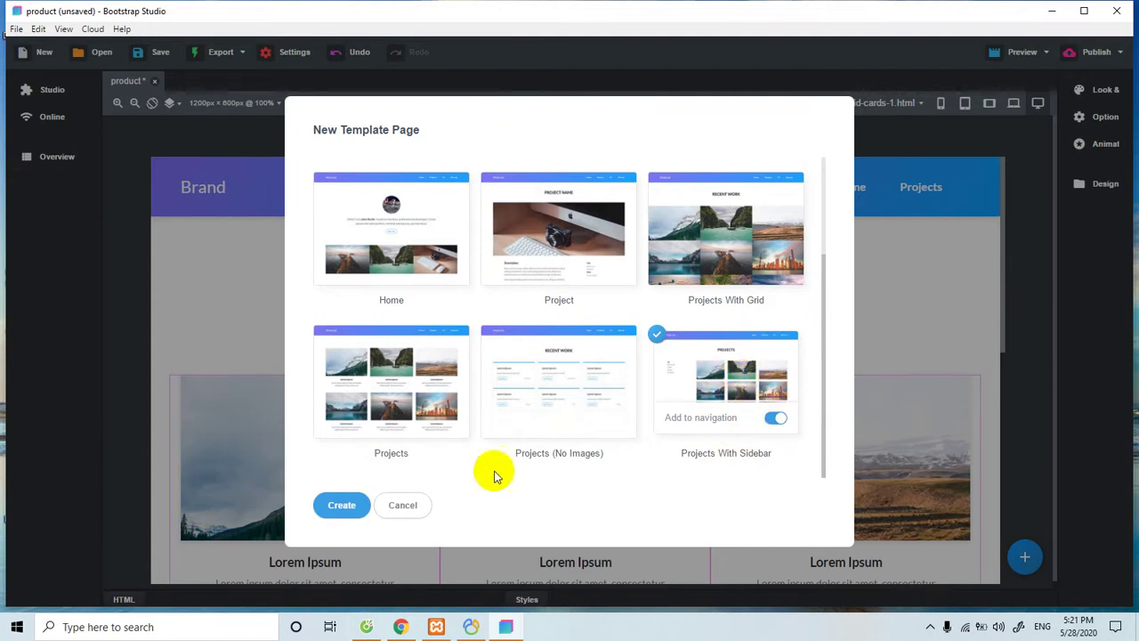
left_click(343, 505)
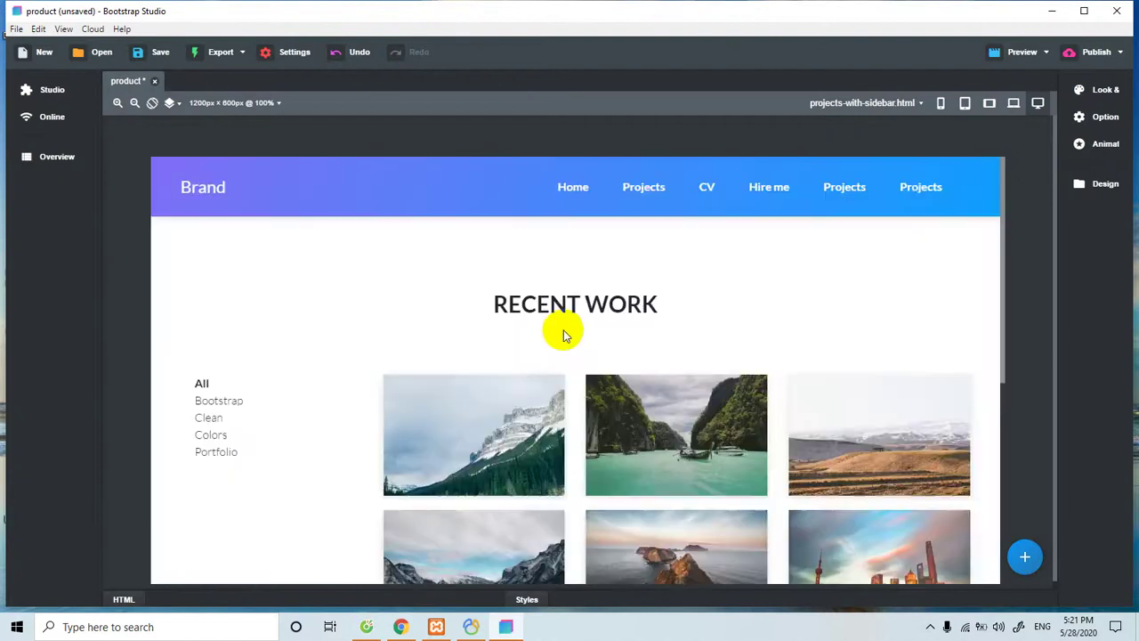
Examine the new sidebar page's layout, especially the list of category links from All to Portfolio
scroll(578, 313, "down", 5)
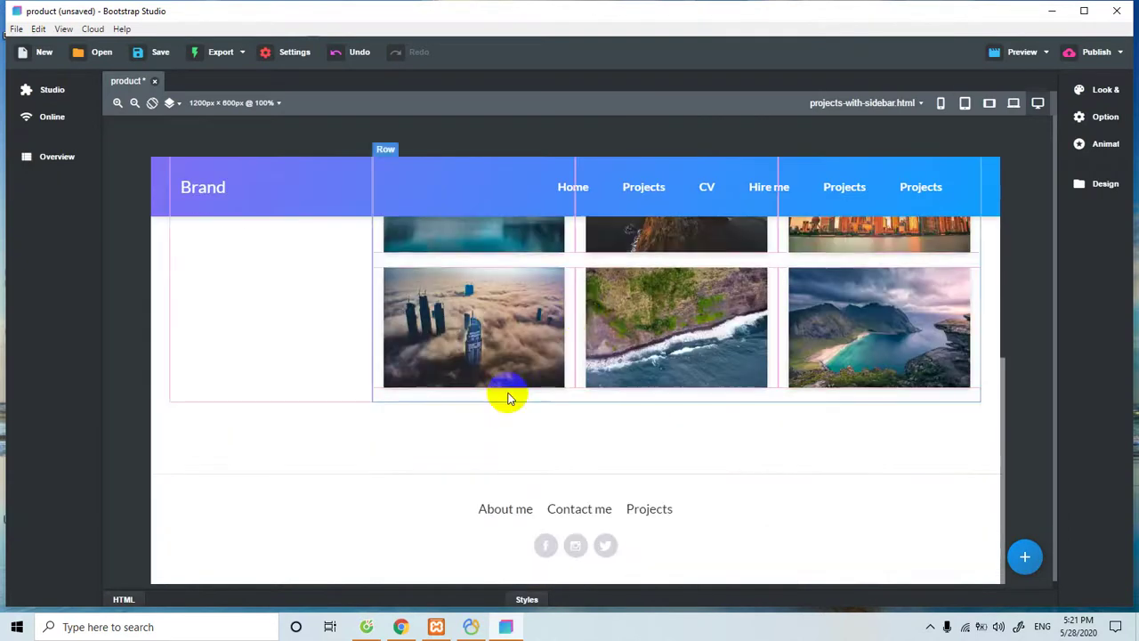
scroll(508, 397, "up", 5)
left_click(211, 391)
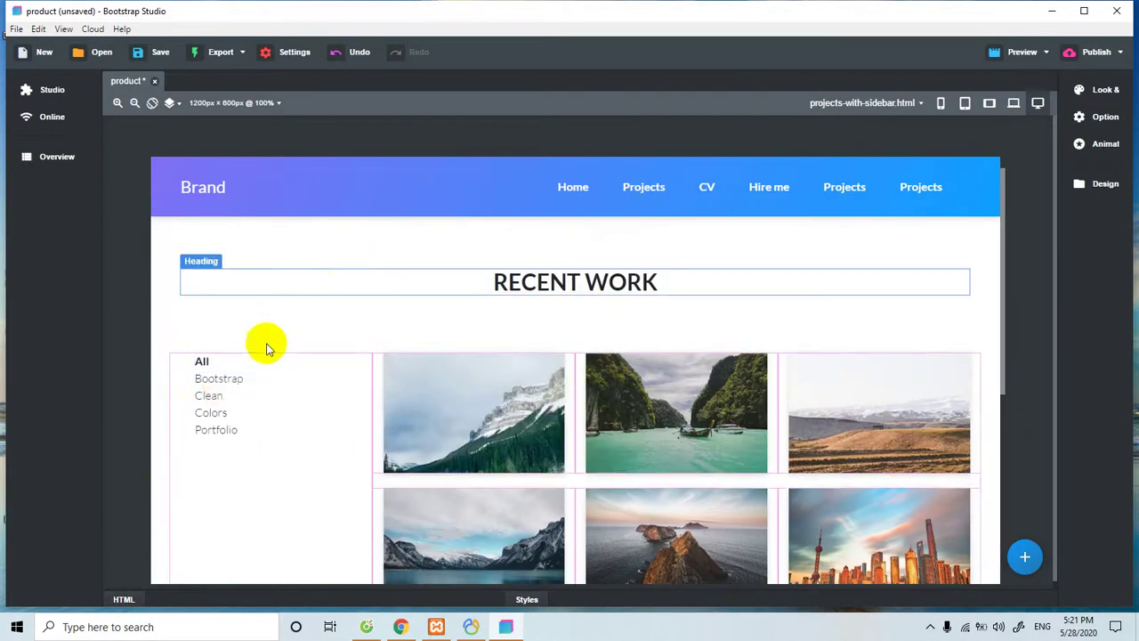
left_click(208, 381)
left_click(206, 395)
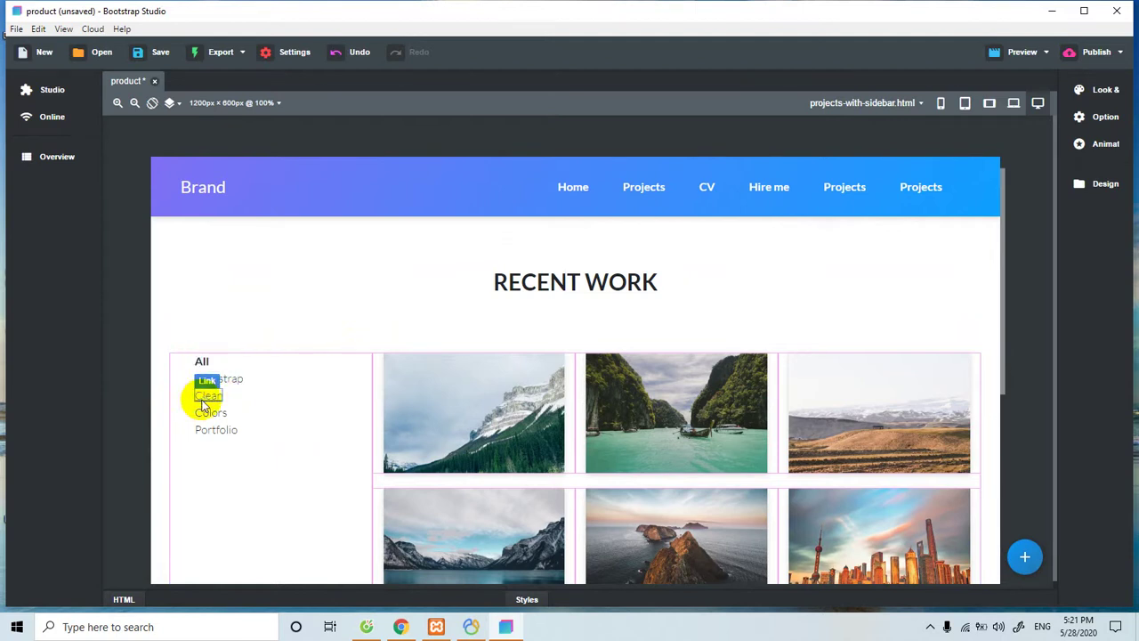
double_click(210, 402)
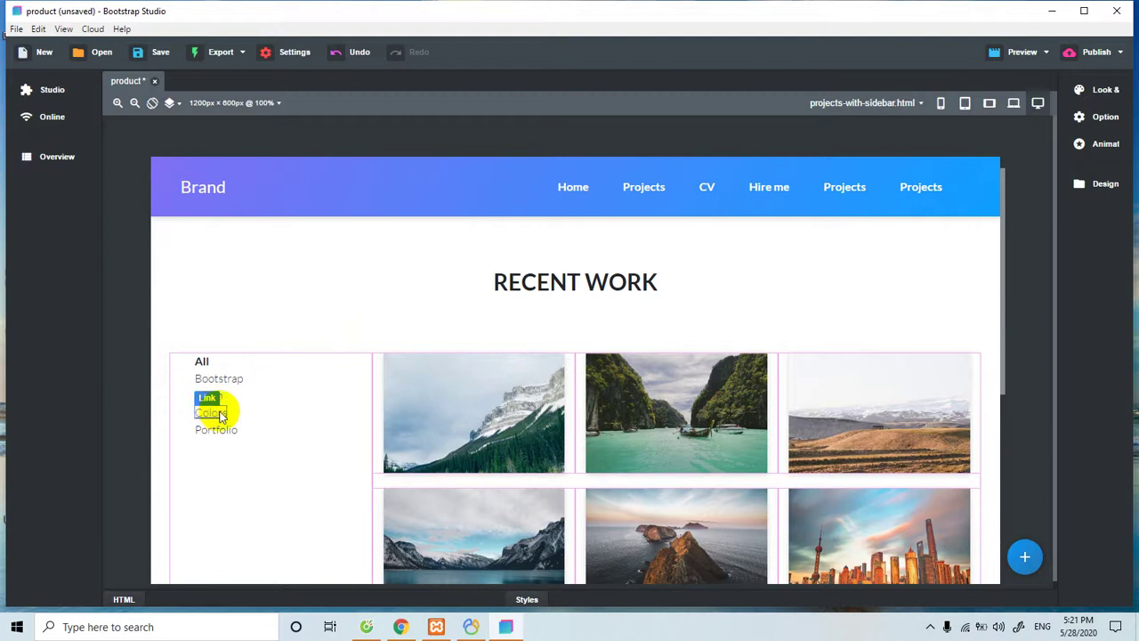
left_click(213, 434)
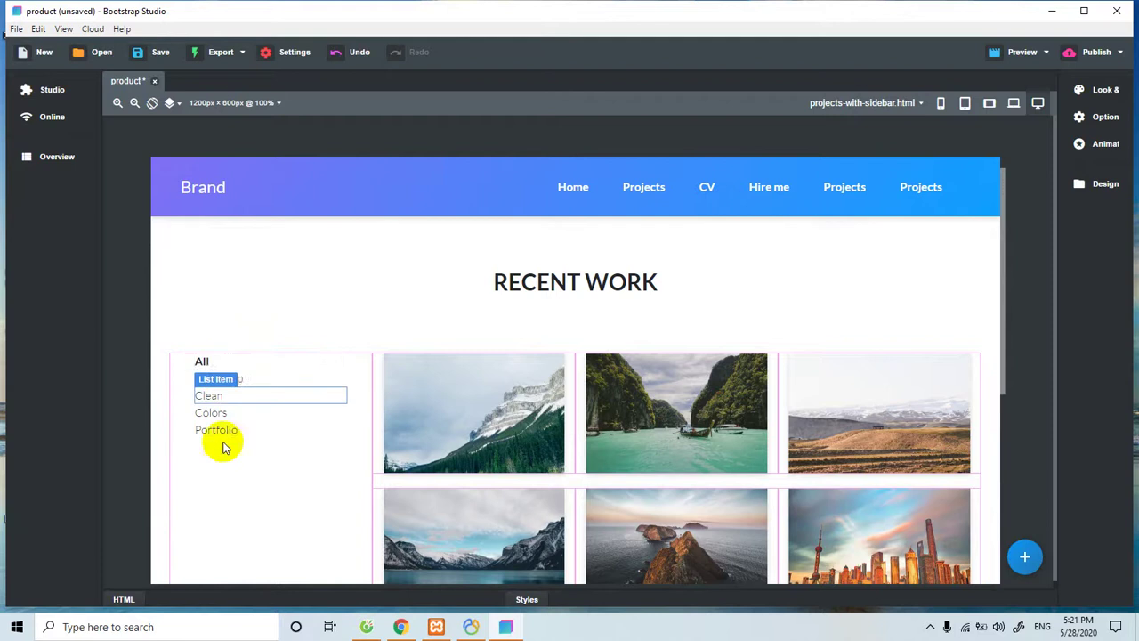
scroll(641, 371, "down", 2)
scroll(642, 370, "down", 1)
scroll(603, 363, "up", 4)
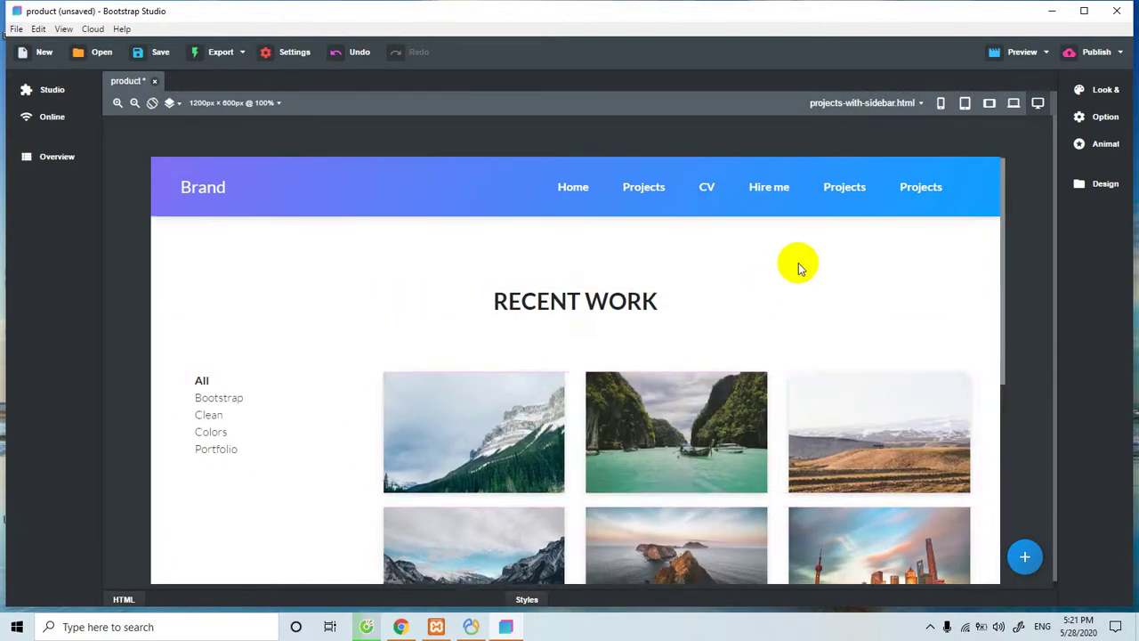
Examine the image grid of the sidebar page, from the Recent Work heading to the footer
scroll(825, 415, "down", 5)
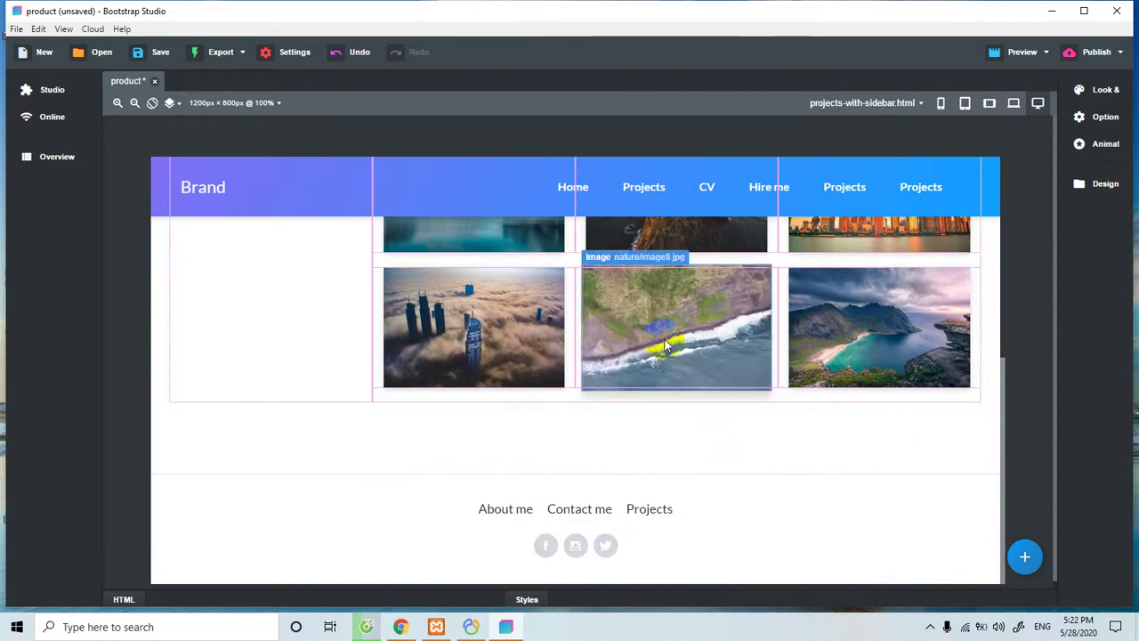
scroll(668, 387, "up", 3)
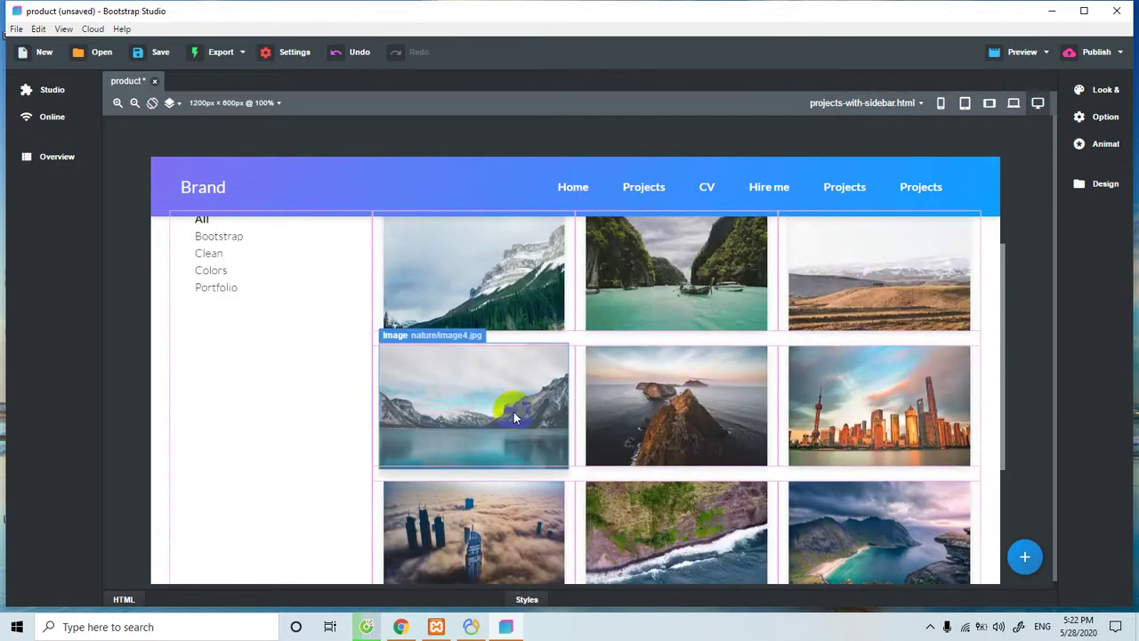
scroll(513, 412, "up", 2)
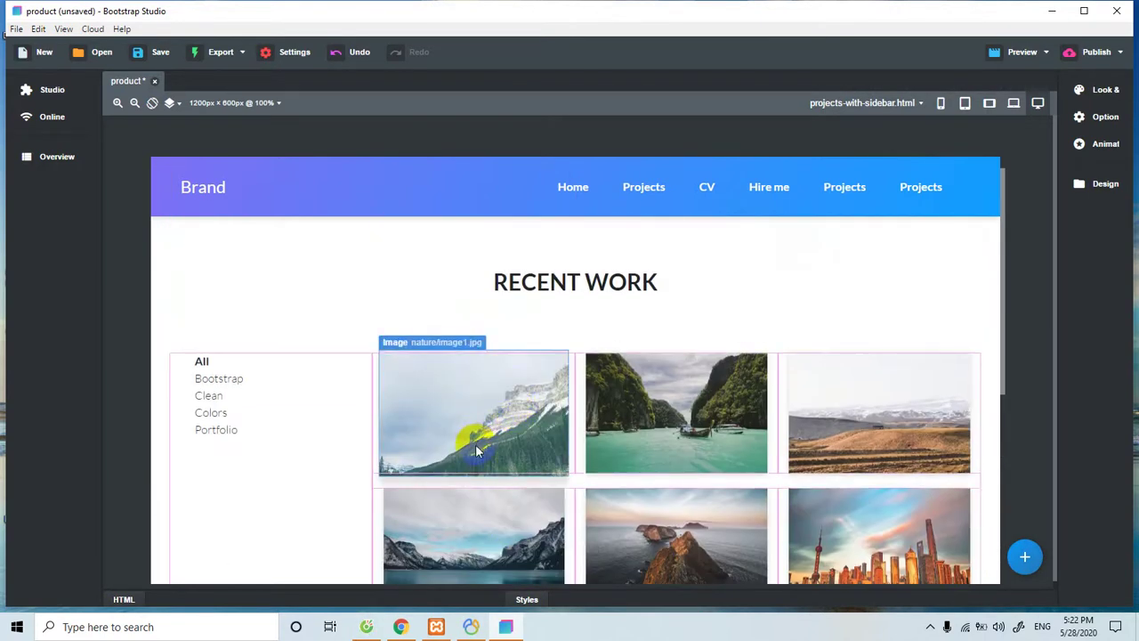
scroll(730, 304, "down", 2)
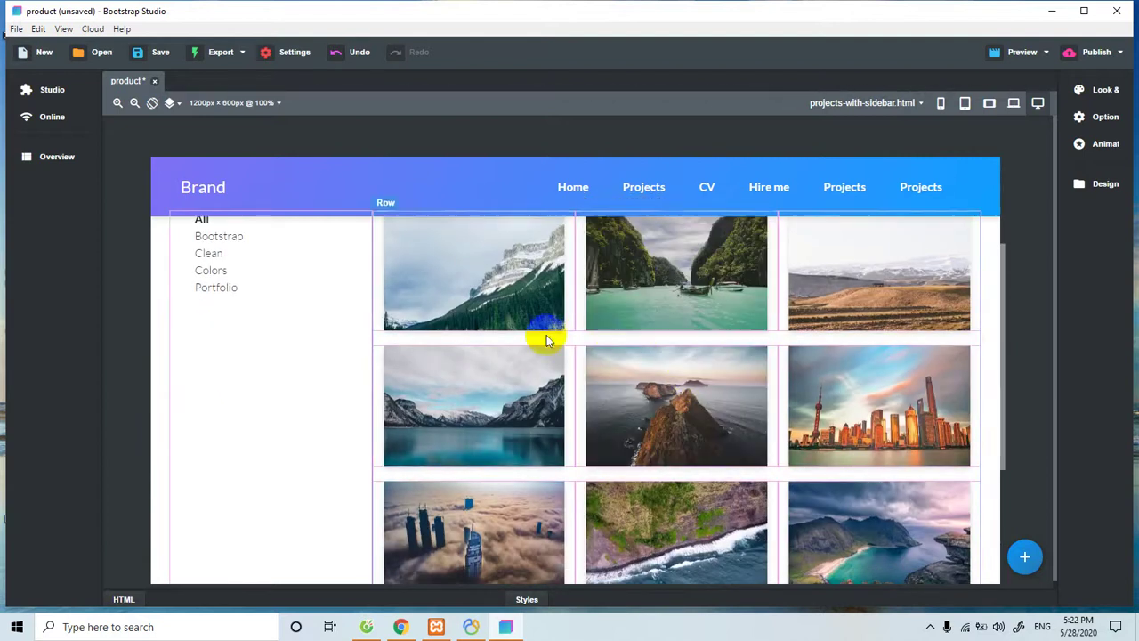
scroll(496, 332, "up", 1)
scroll(481, 382, "up", 2)
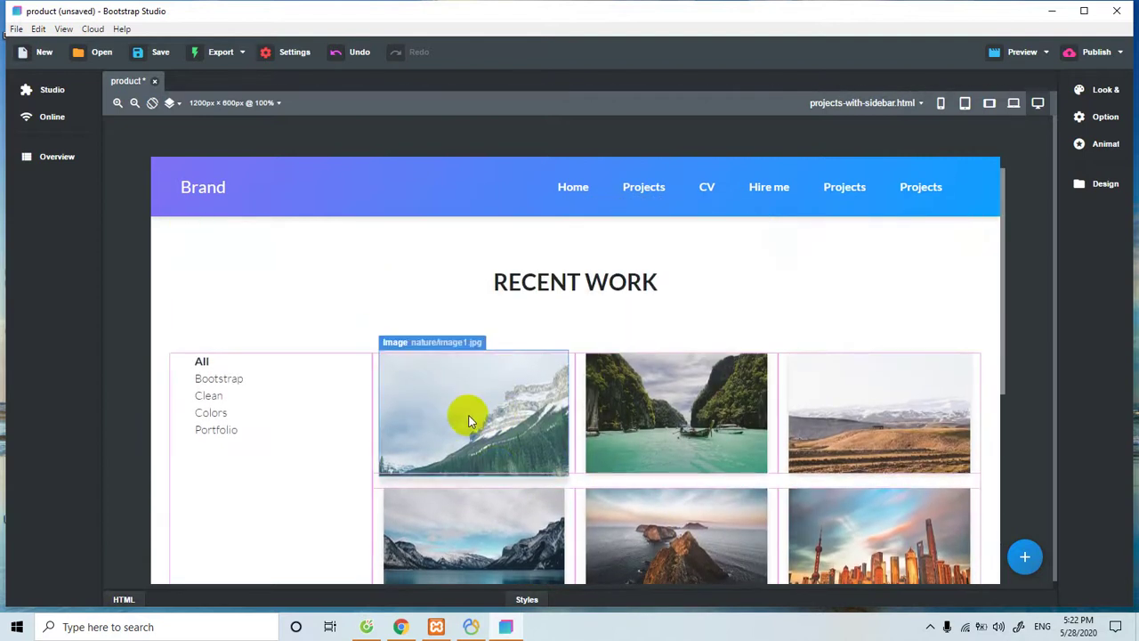
scroll(518, 457, "down", 2)
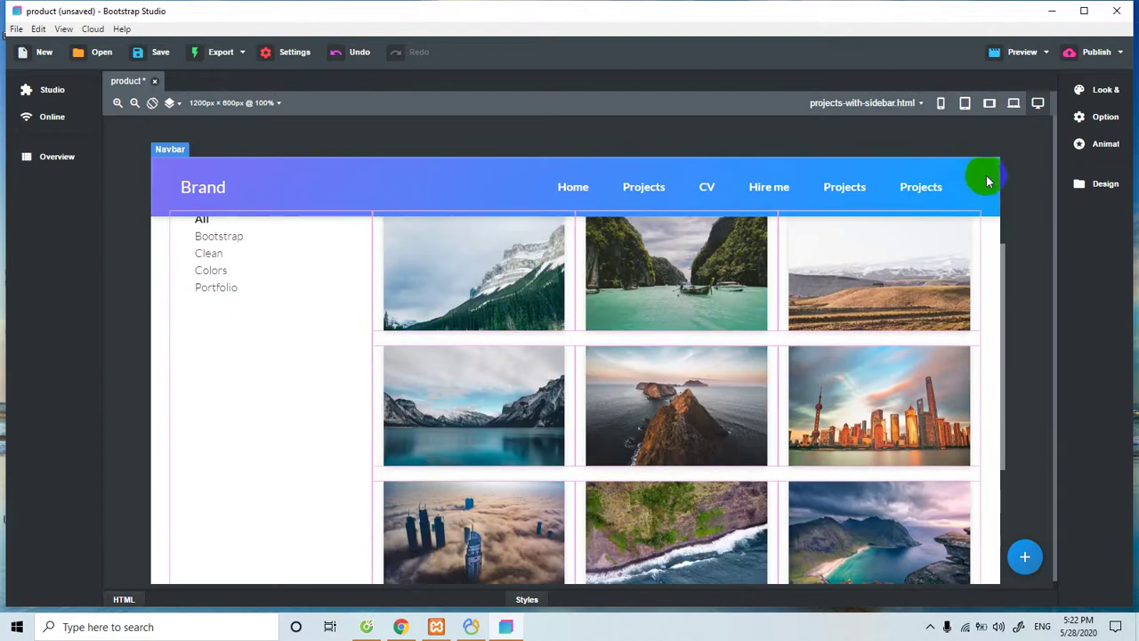
scroll(993, 277, "up", 2)
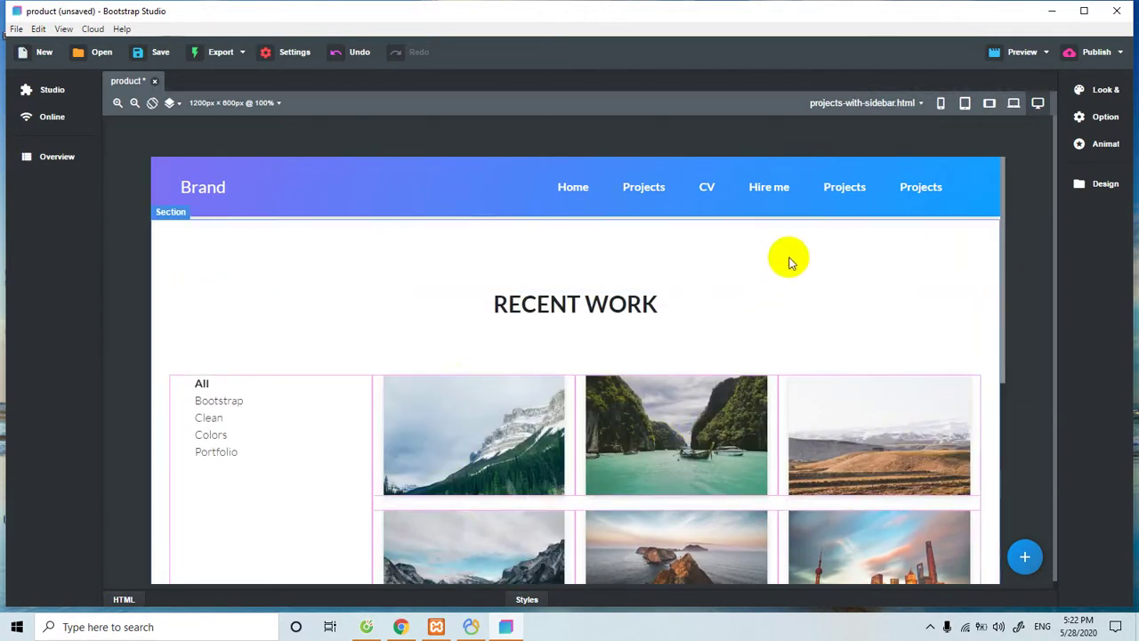
scroll(773, 276, "down", 1)
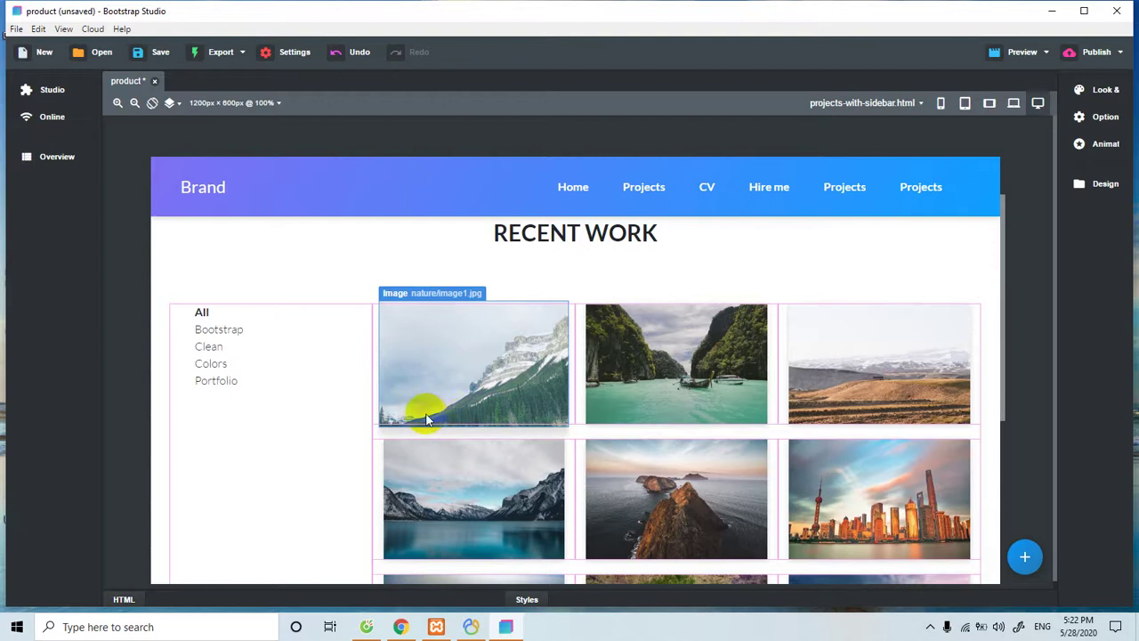
Find the Button component by searching for "but" and place one below the first image in the grid
left_click(49, 95)
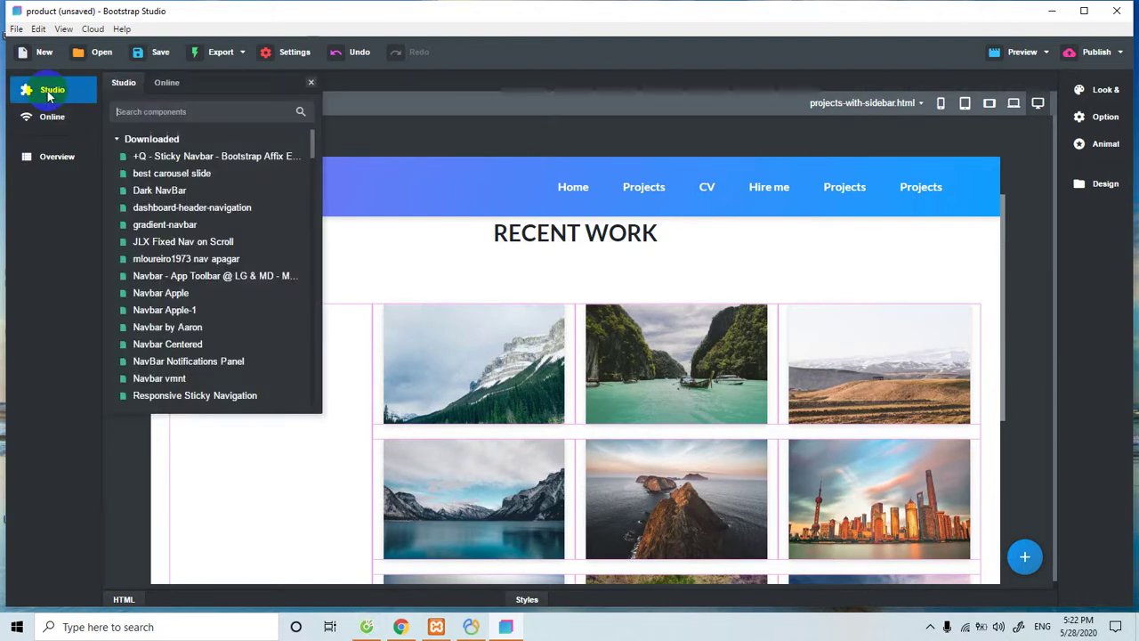
left_click(144, 110)
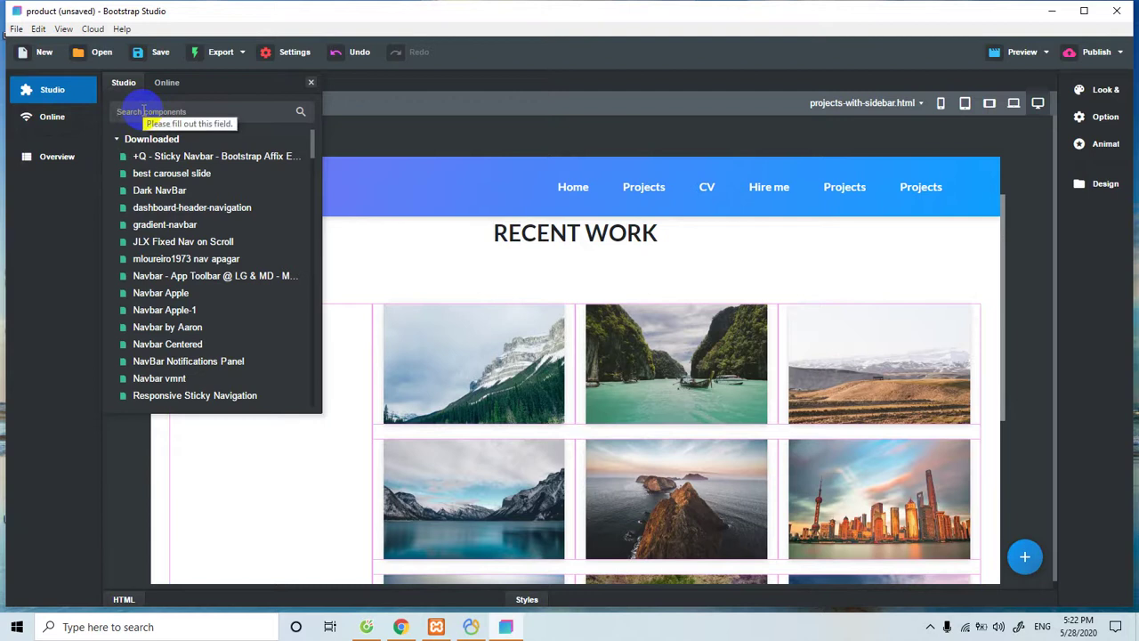
type("but")
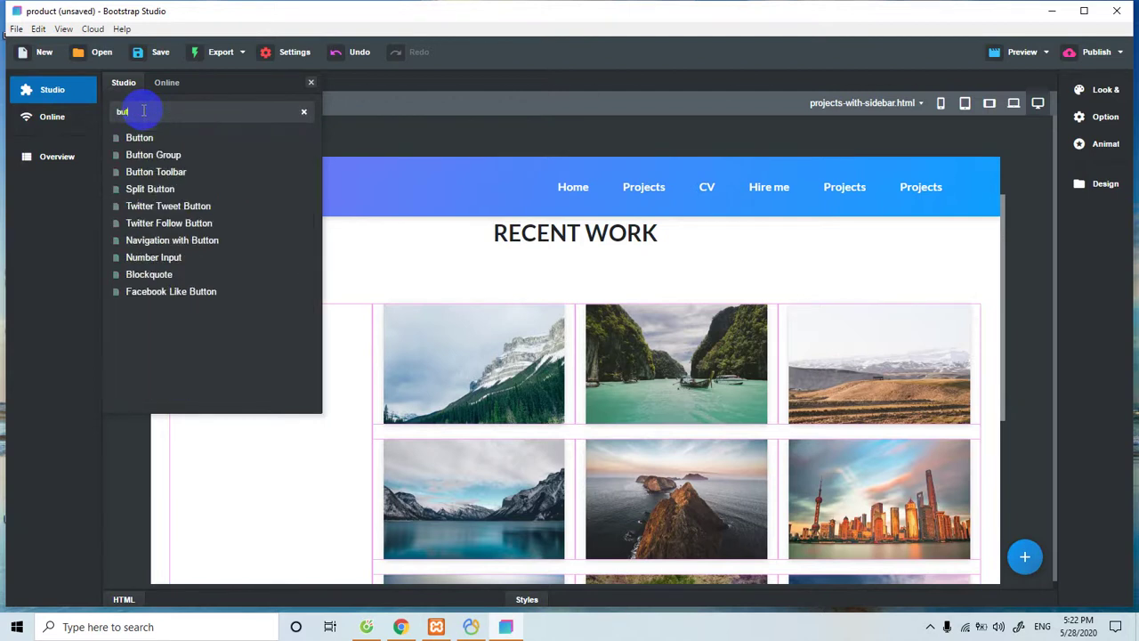
left_click(140, 138)
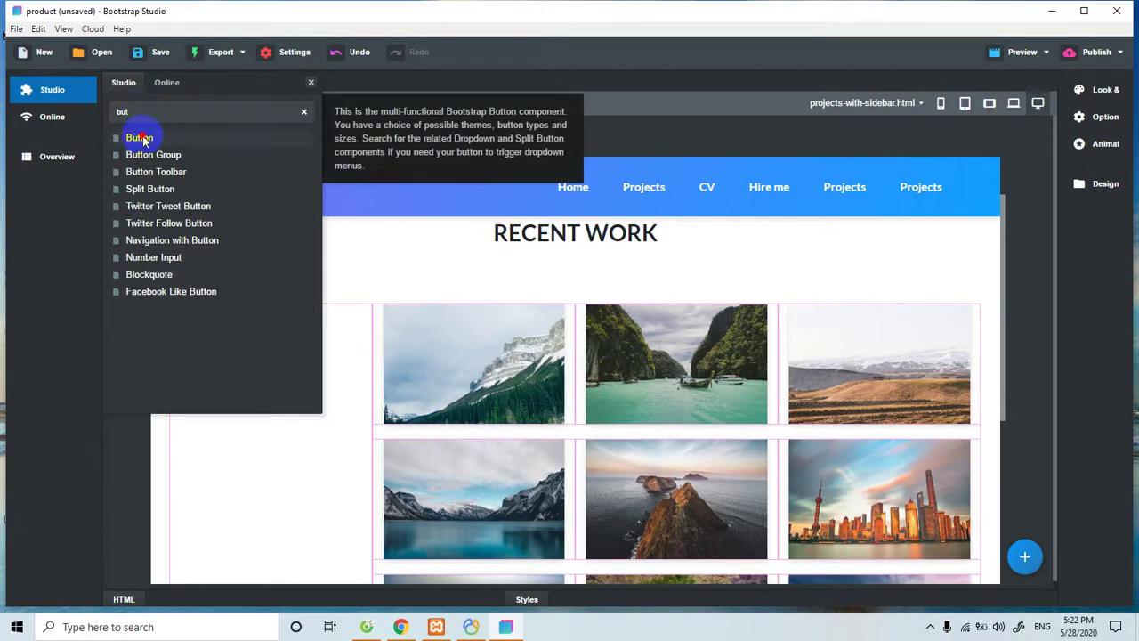
mouse_move(141, 138)
left_mouse_down()
mouse_move(224, 168)
mouse_move(400, 386)
mouse_move(397, 412)
mouse_move(521, 405)
left_mouse_up()
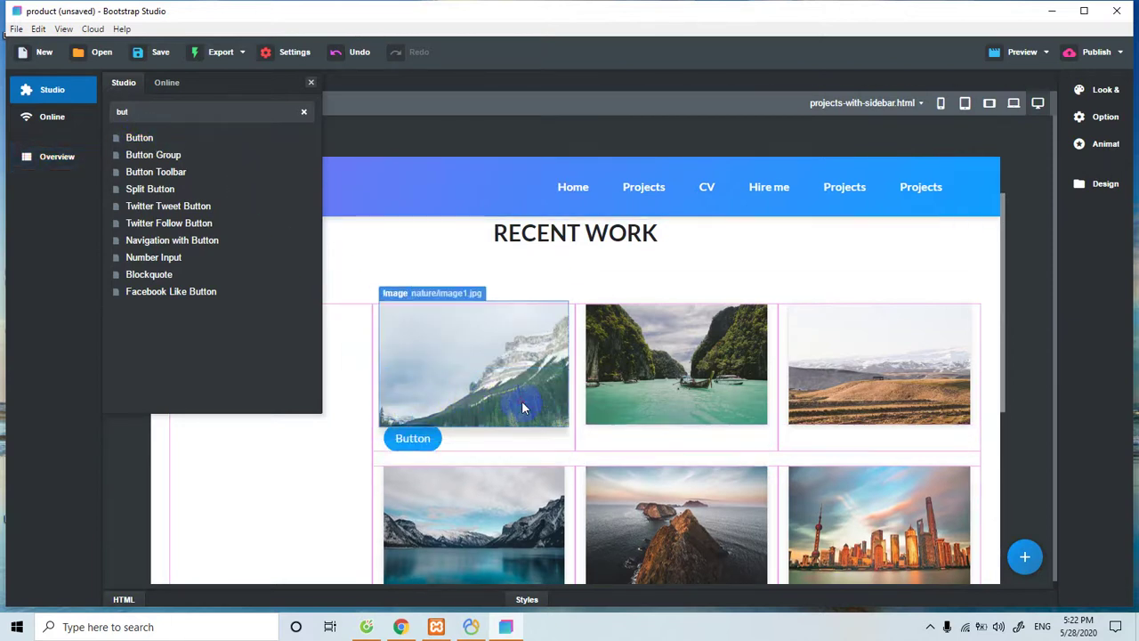
Duplicate the button and place the copies below the second and third images of the first row
left_click(401, 445)
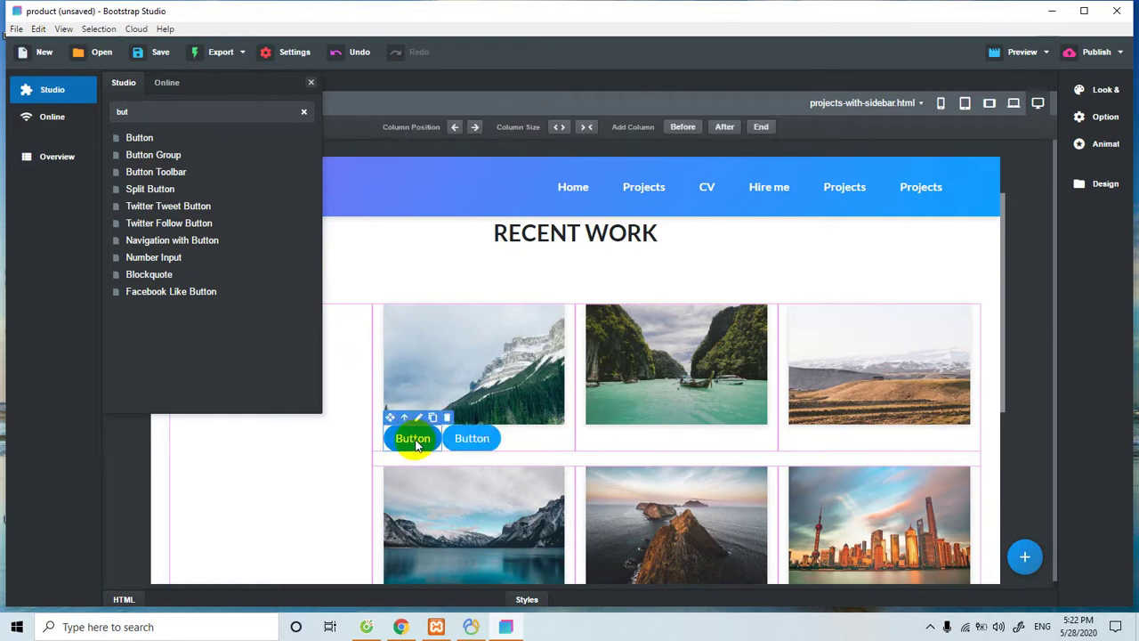
left_click(469, 437)
left_click_drag(452, 414, 585, 446)
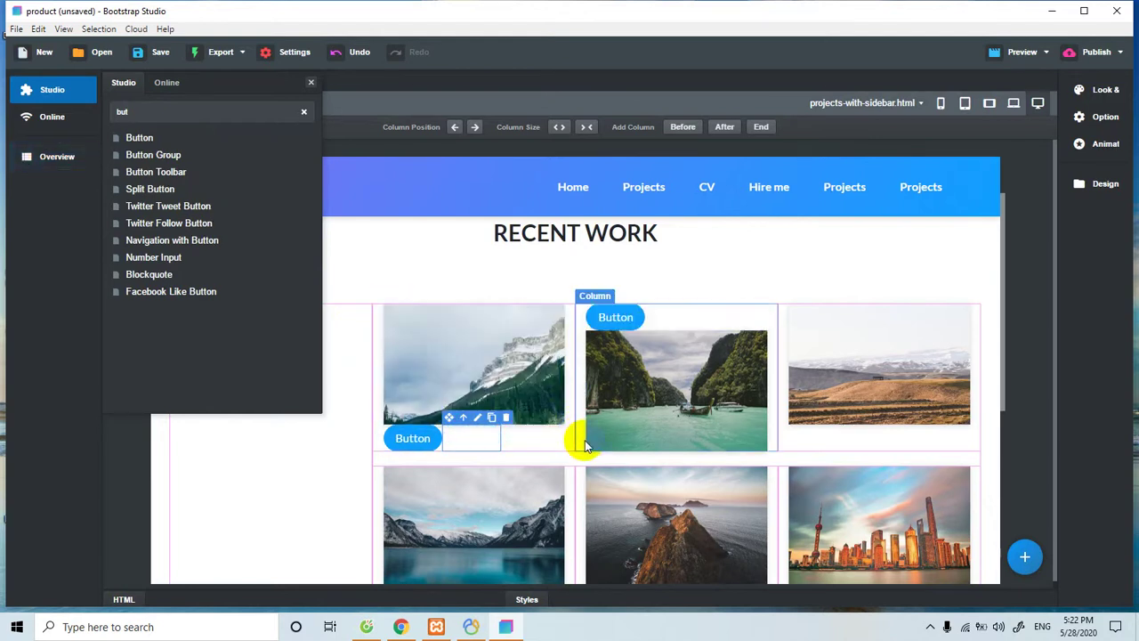
left_click(613, 389)
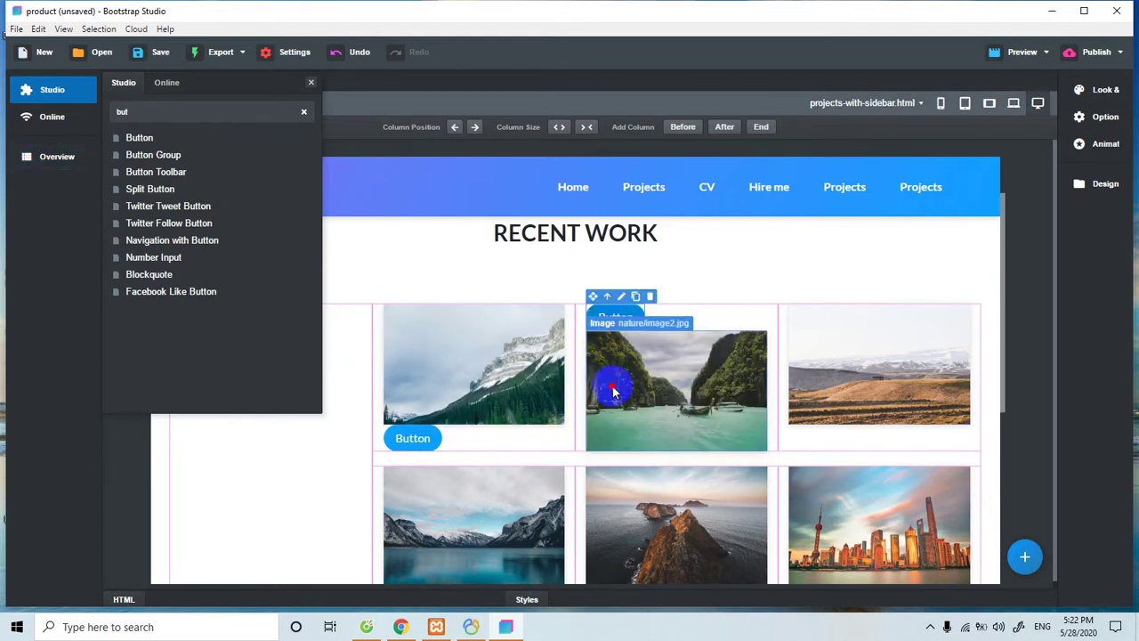
left_click(593, 297)
left_click_drag(593, 296, 594, 450)
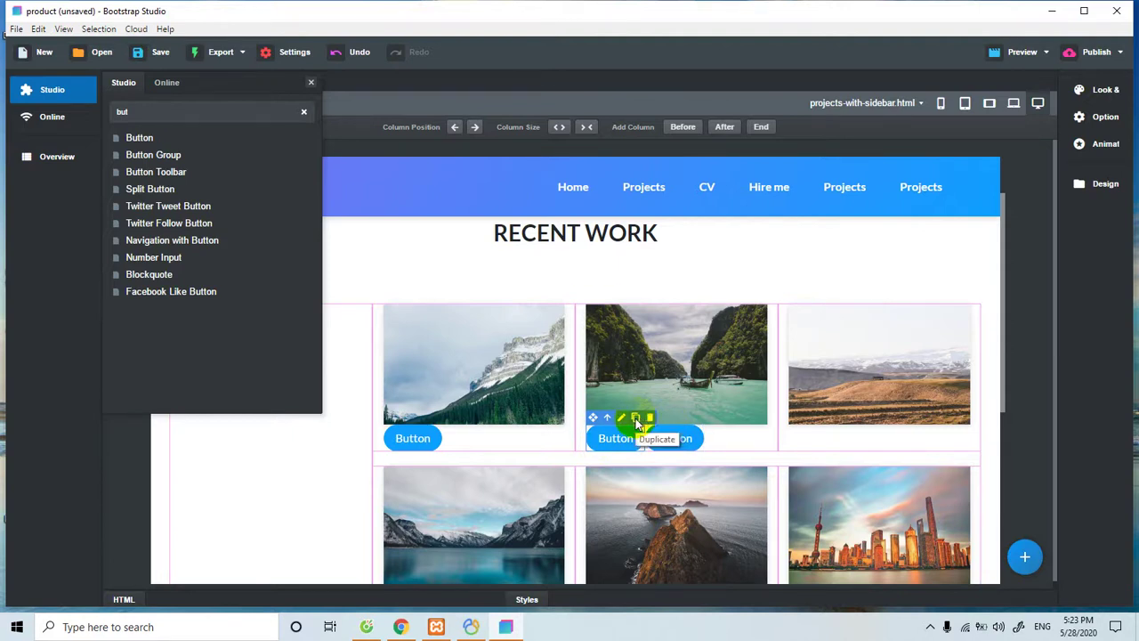
left_click(636, 418)
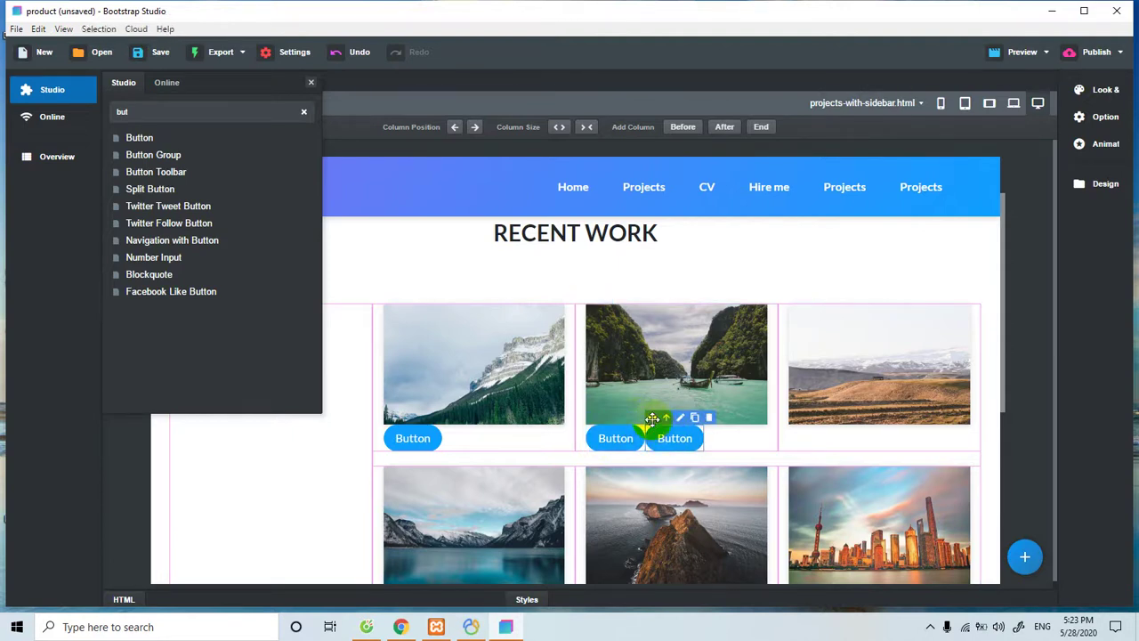
left_click_drag(653, 418, 806, 436)
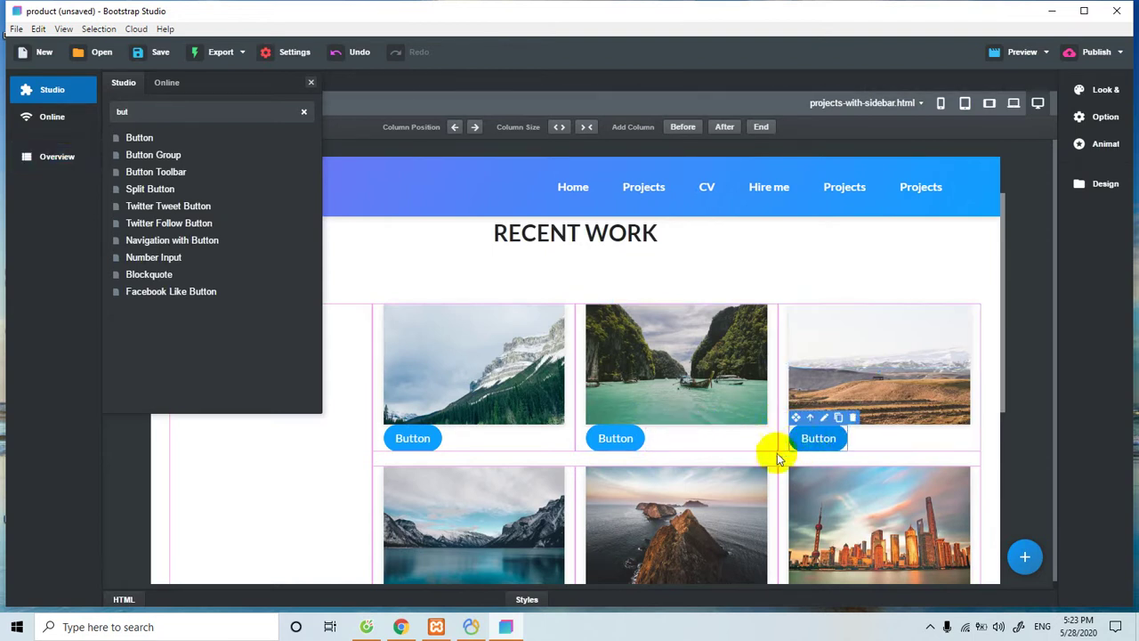
Duplicate the button below the first image of the first row and place the copy below the first image of the second row
scroll(712, 420, "down", 3)
scroll(401, 311, "up", 1)
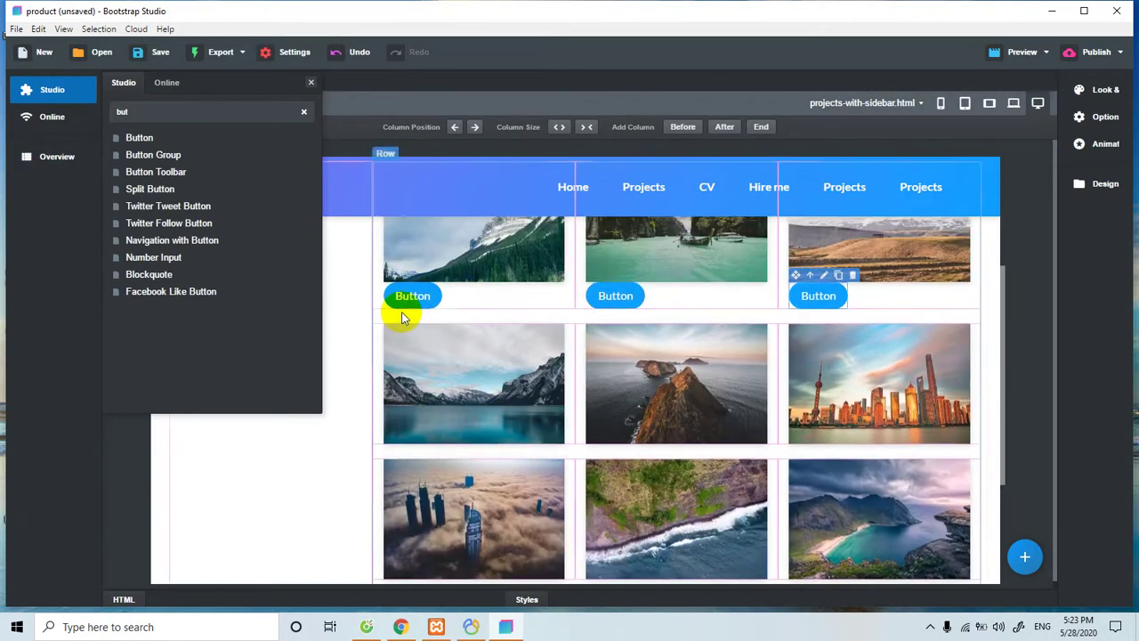
left_click(410, 303)
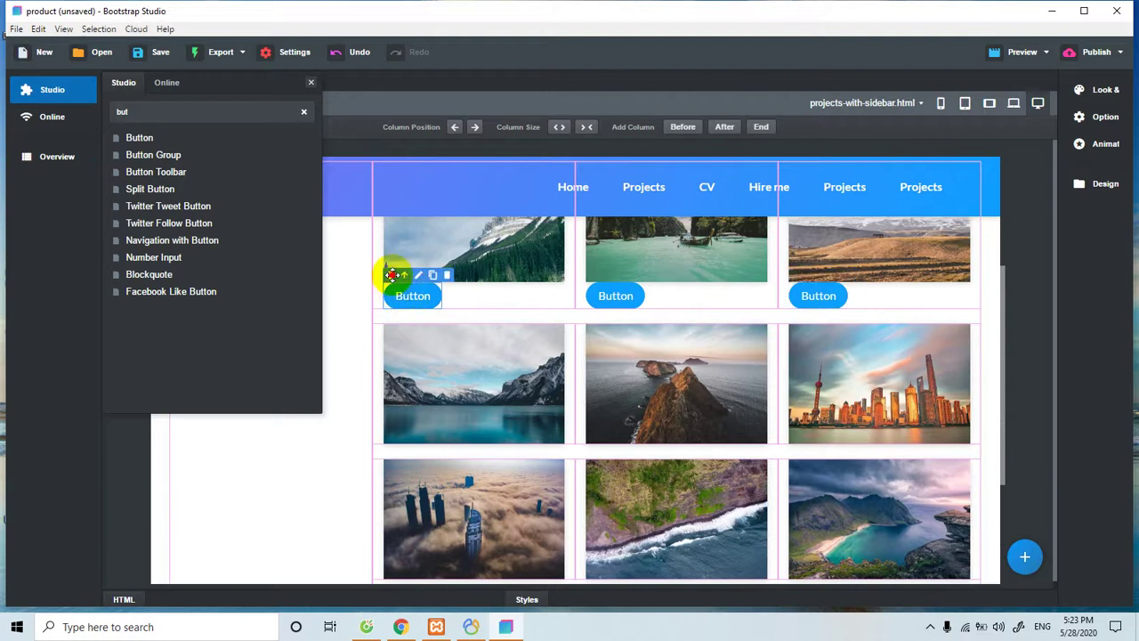
left_click_drag(395, 278, 390, 301)
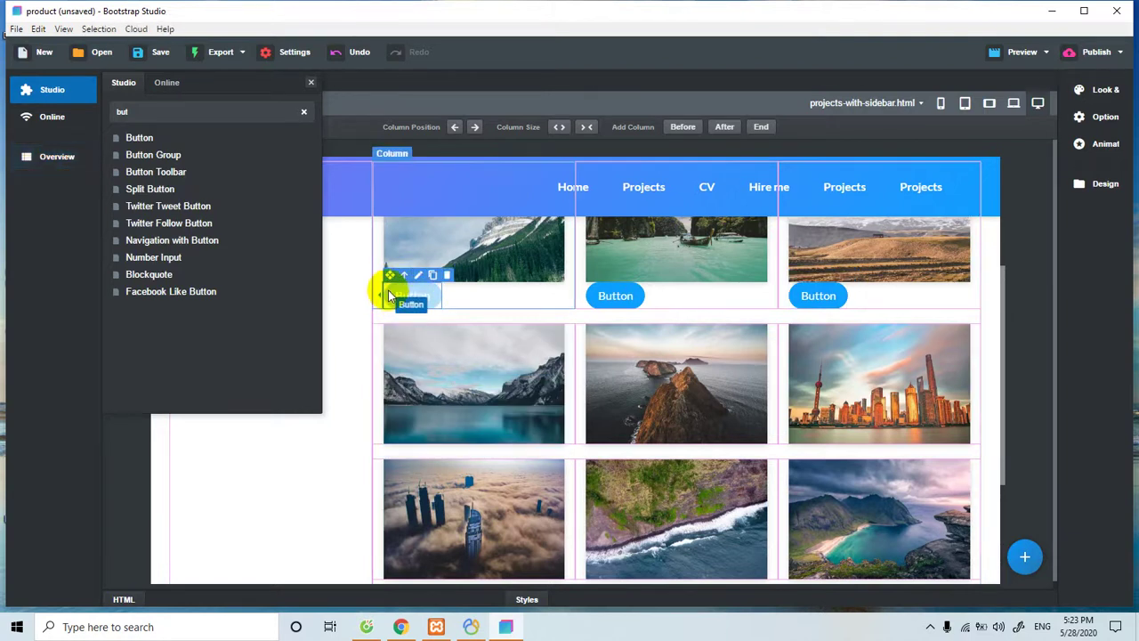
key("ctrl+d")
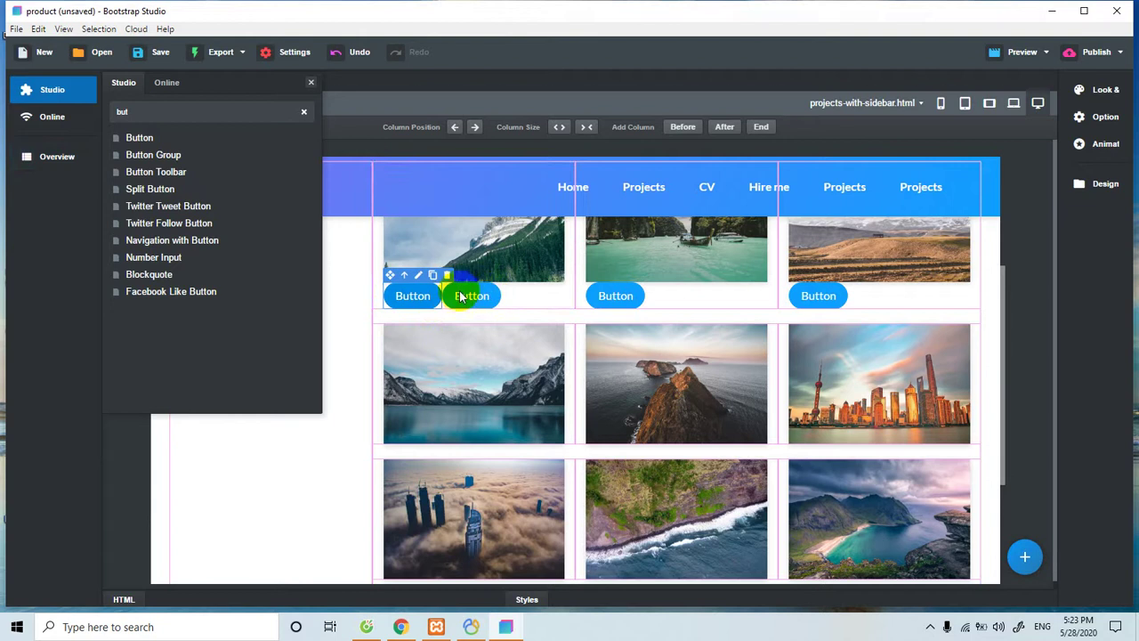
left_click(456, 289)
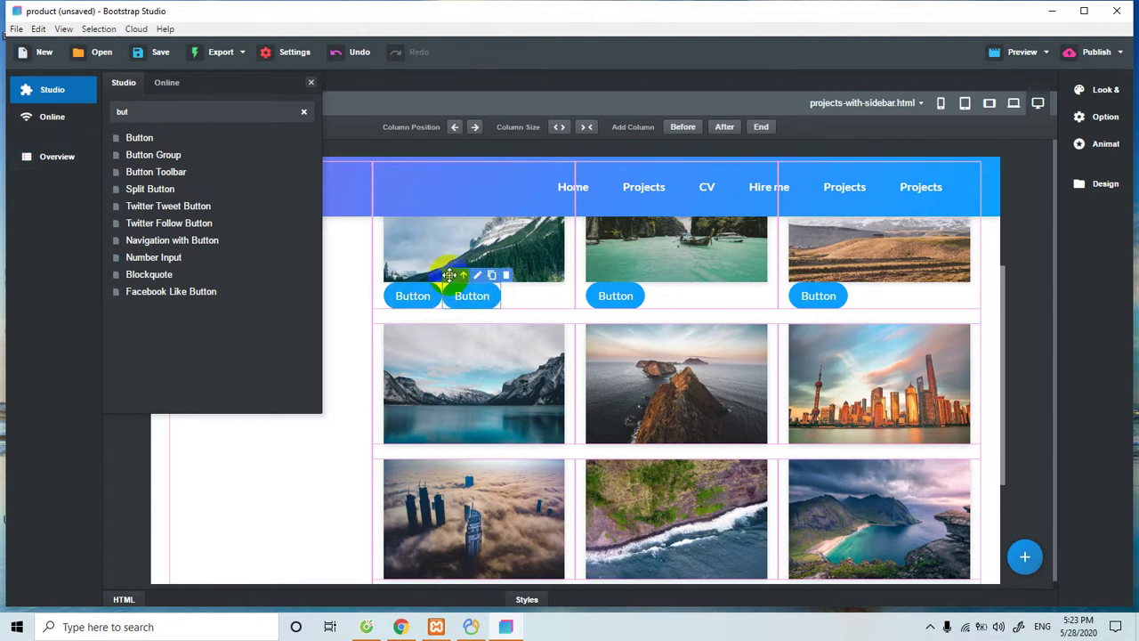
left_click_drag(450, 275, 386, 426)
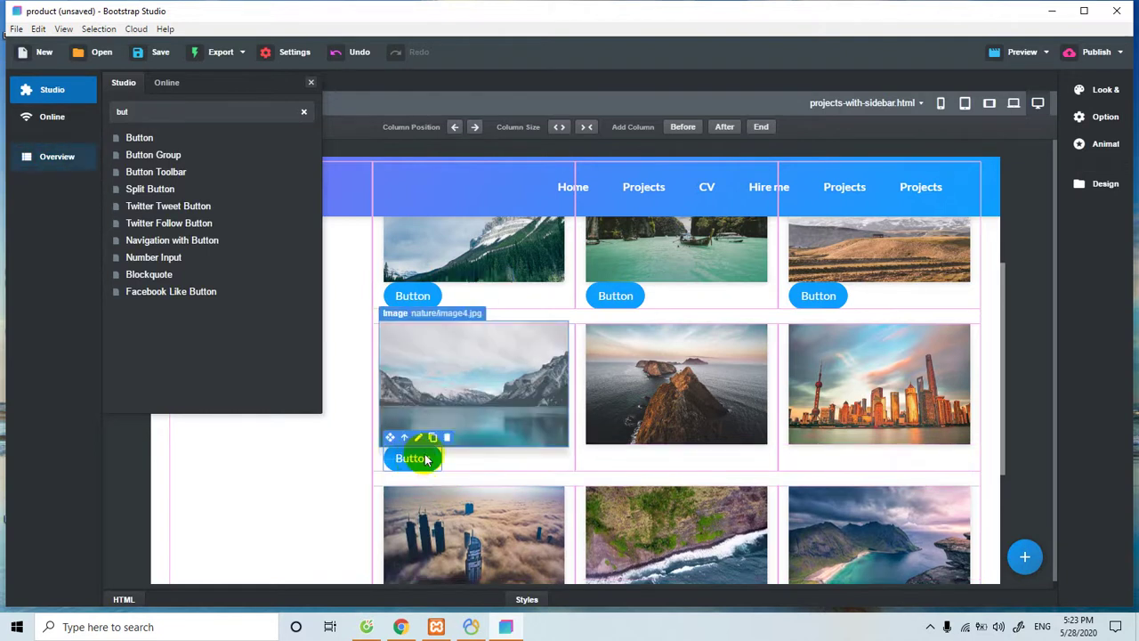
Duplicate the second row's button and place the copy below the second image of that row
scroll(564, 433, "down", 1)
left_click(416, 390)
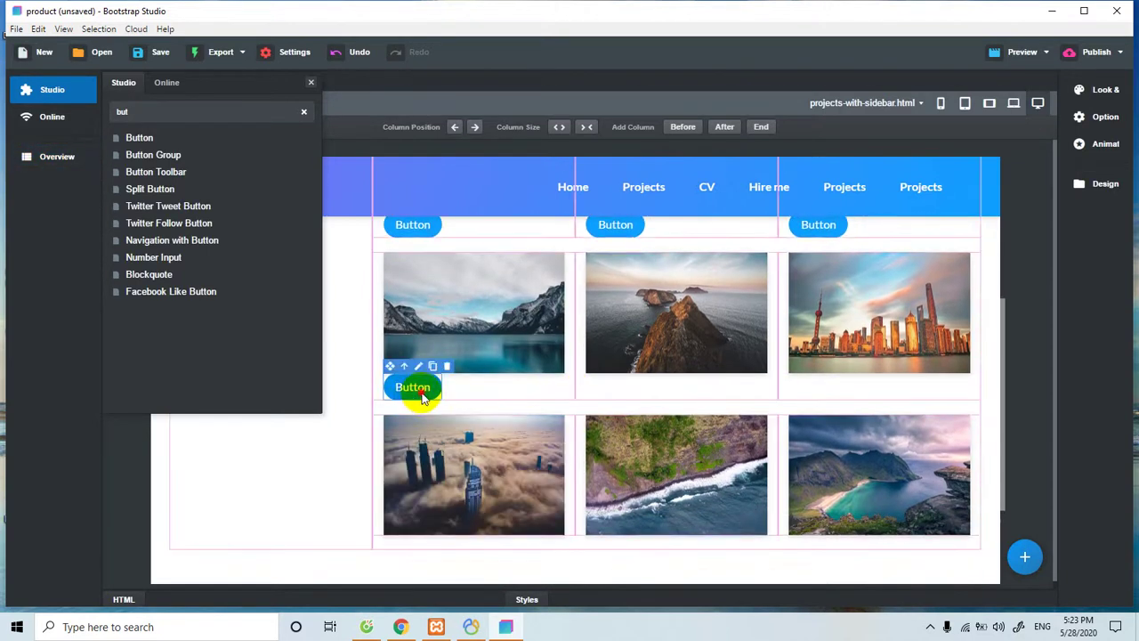
key("ctrl+d")
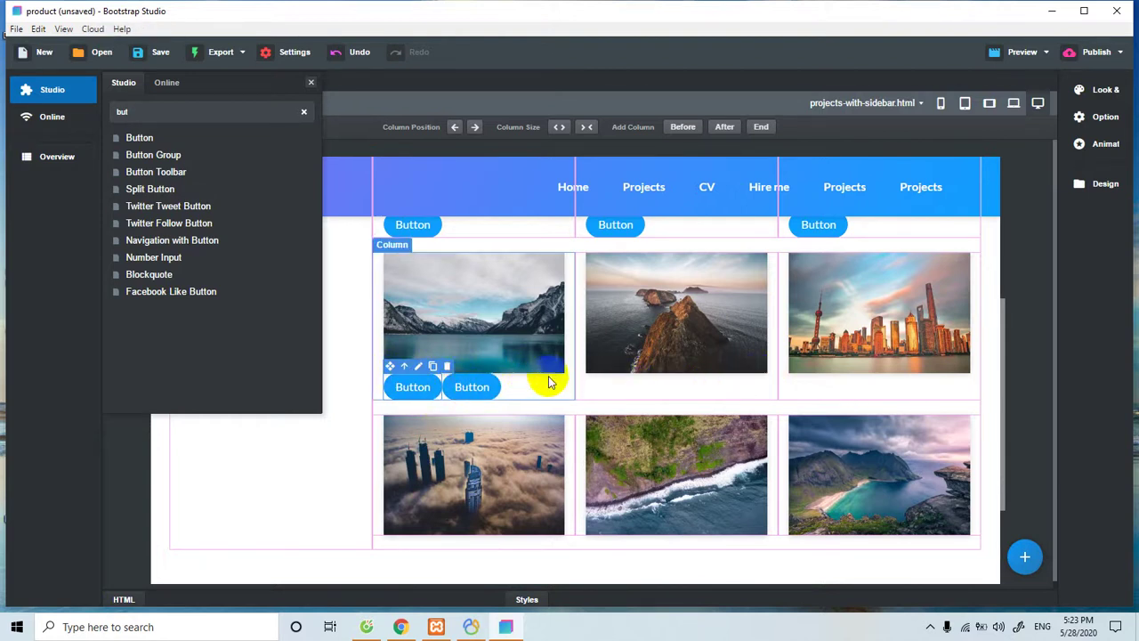
left_click(495, 386)
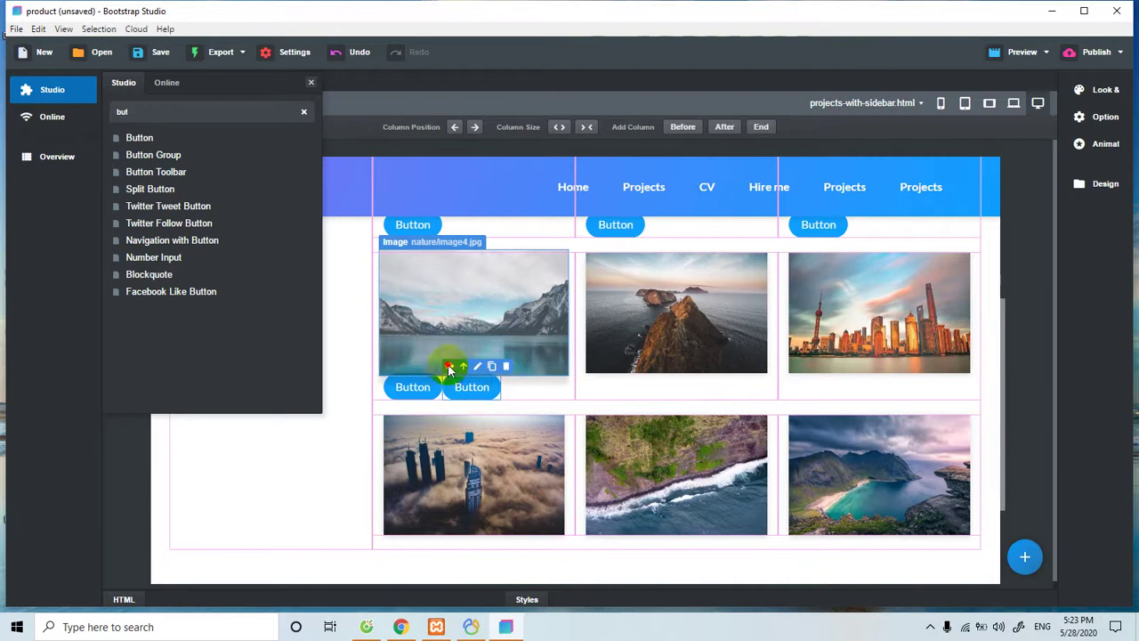
left_click_drag(449, 370, 587, 377)
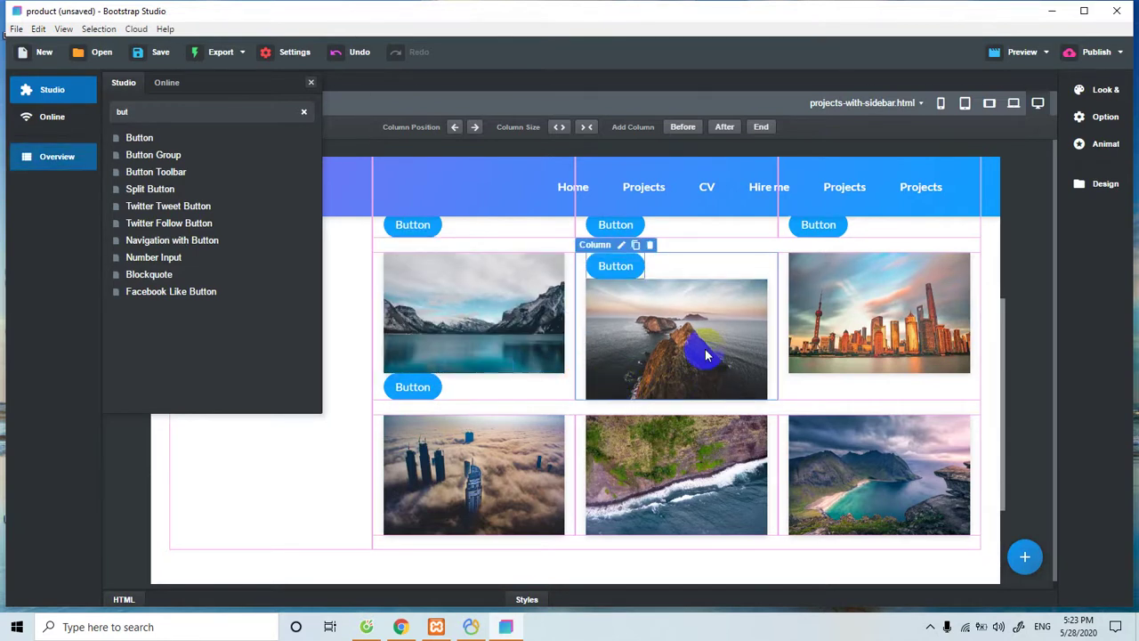
left_click(620, 270)
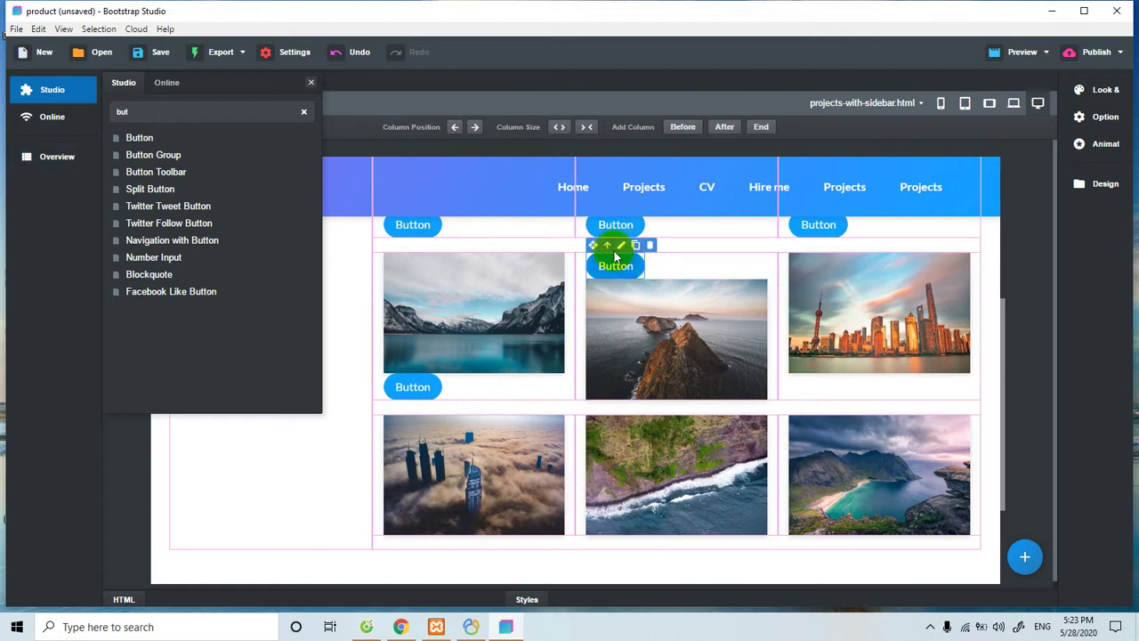
left_click_drag(591, 246, 585, 382)
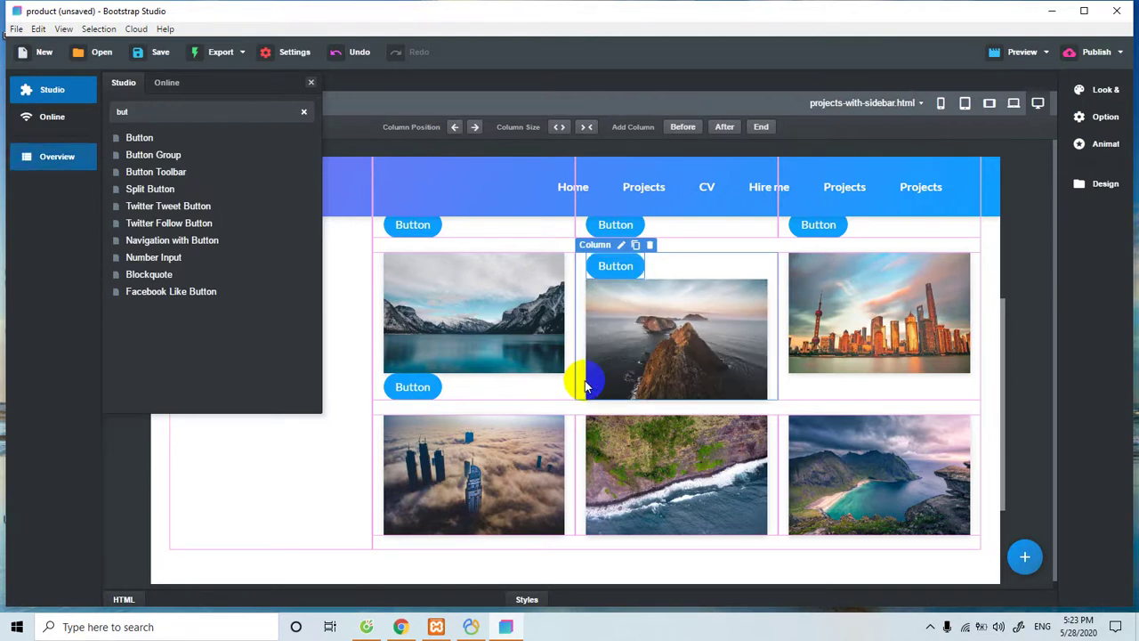
left_click(670, 356)
left_click(604, 264)
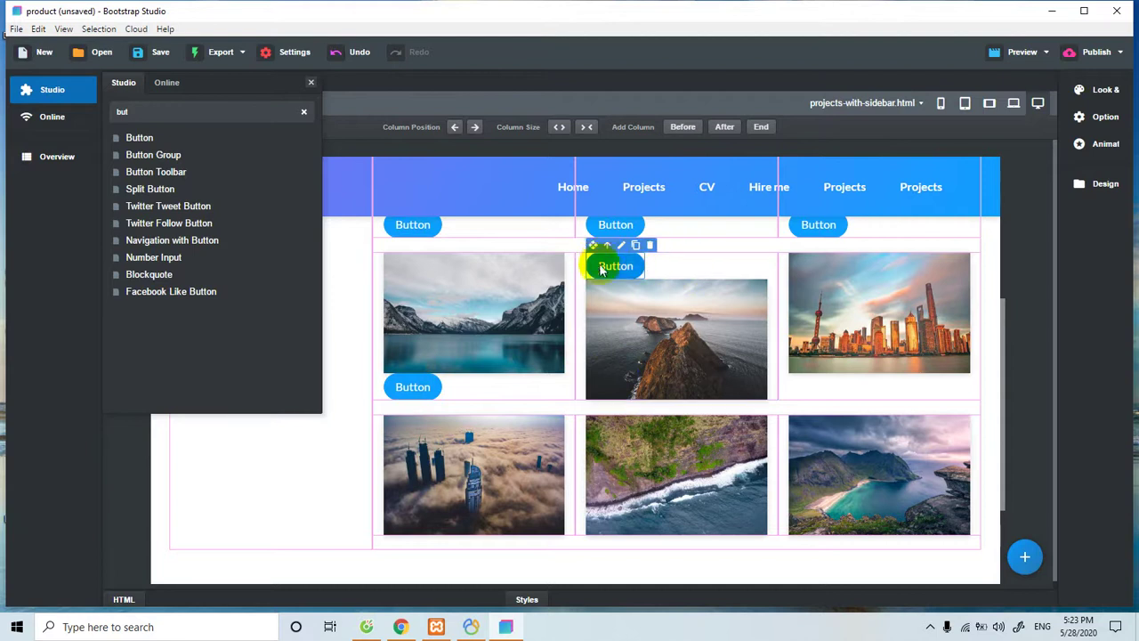
left_click_drag(593, 245, 610, 401)
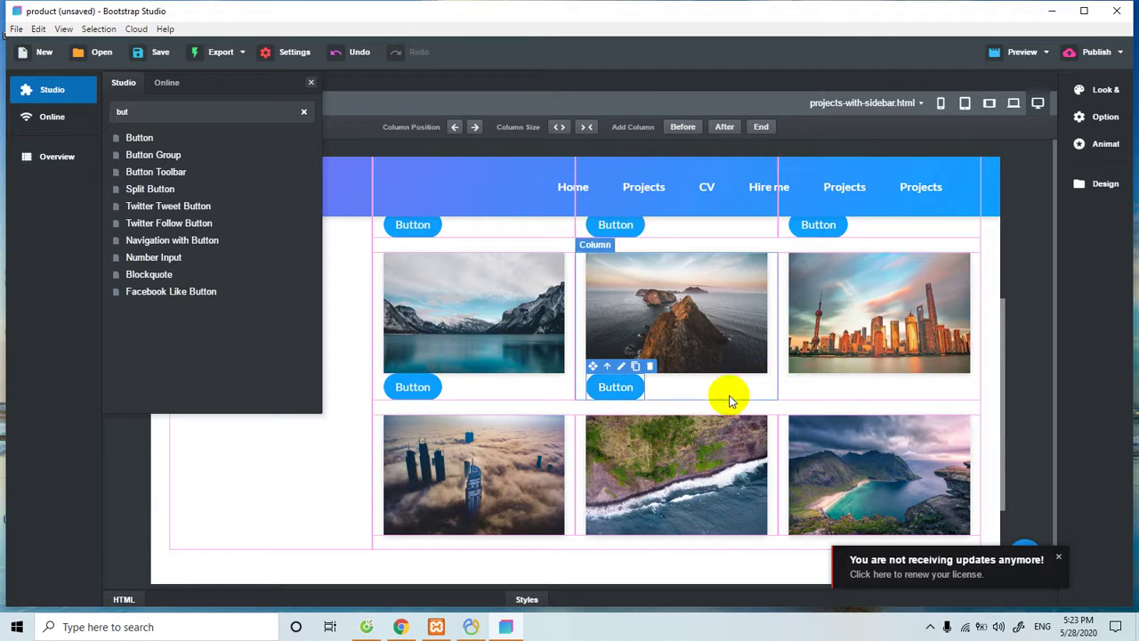
Duplicate the button again and place the copy below the third image of the second row, the city skyline
key("ctrl+d")
left_click(674, 388)
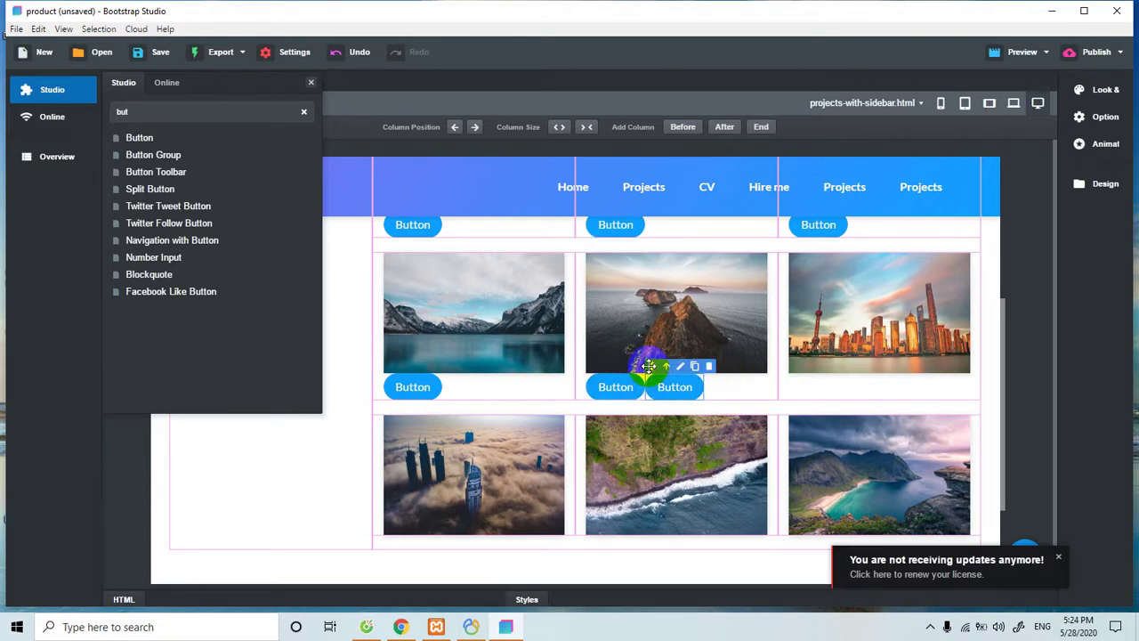
left_click_drag(649, 366, 783, 380)
left_click_drag(793, 380, 787, 381)
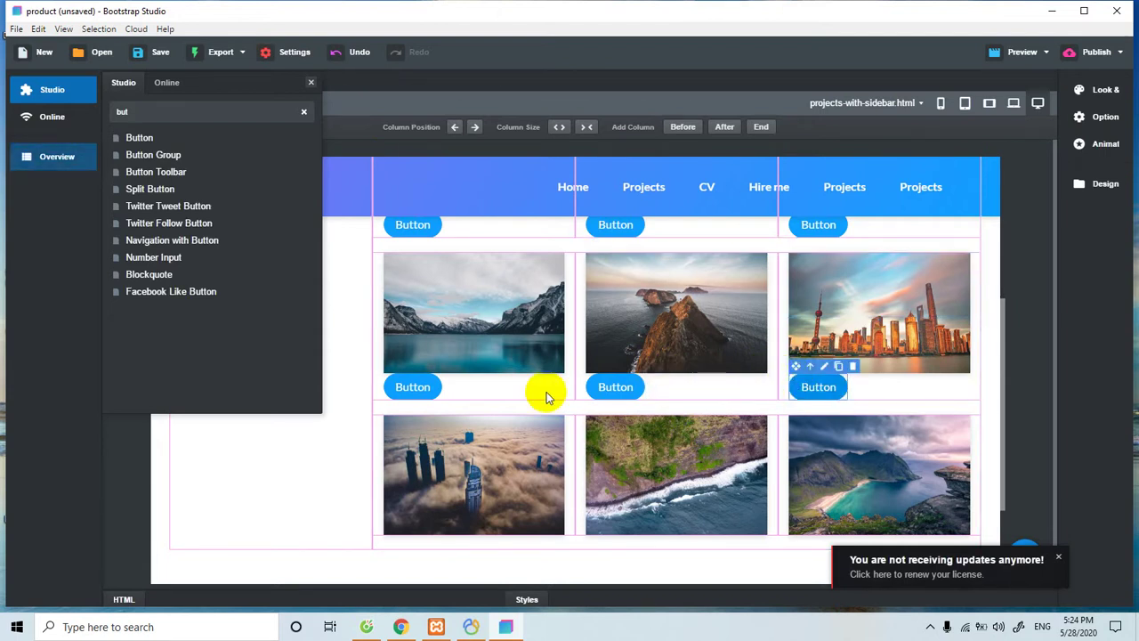
Duplicate the button below the city skyline image and place the copy below the first image of the third row
scroll(648, 457, "down", 3)
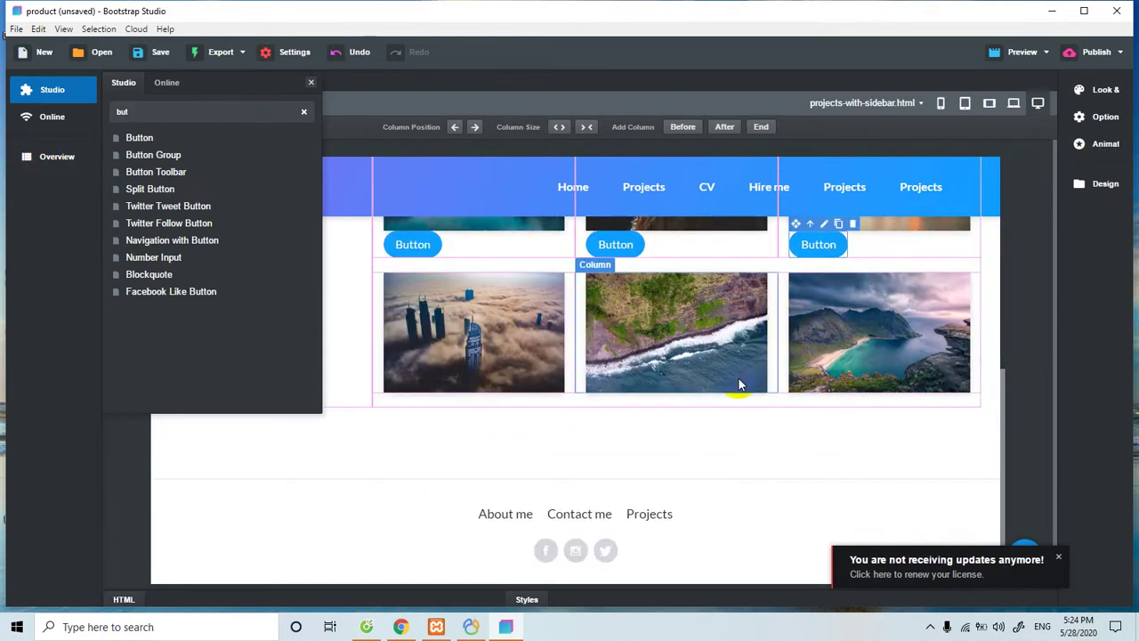
left_click_drag(738, 389, 855, 401)
scroll(862, 419, "down", 1)
scroll(859, 364, "down", 1)
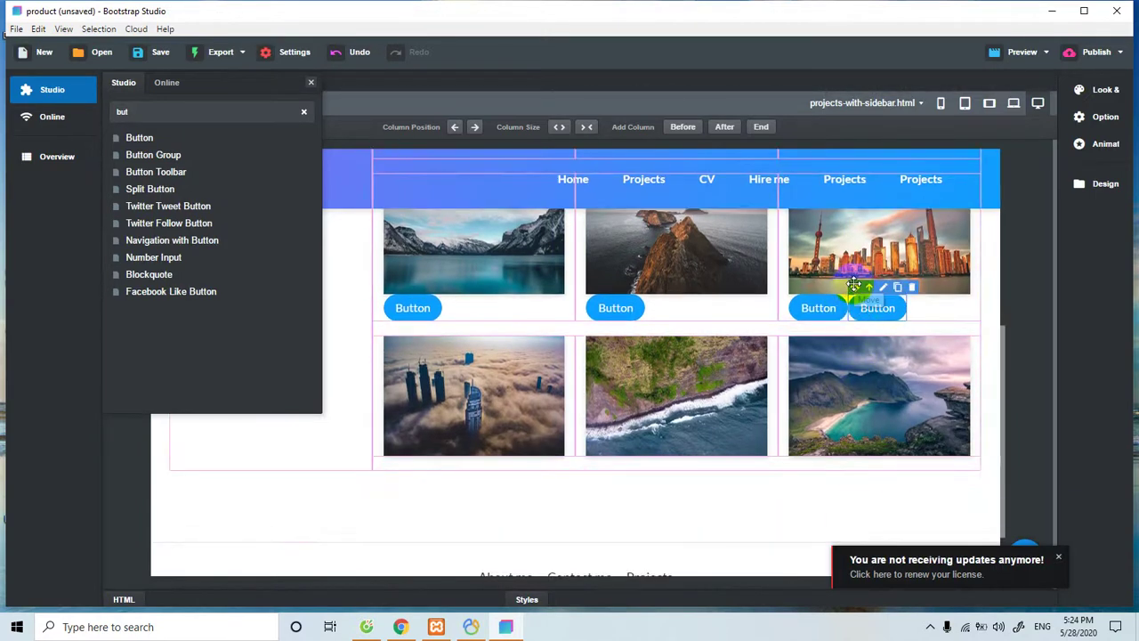
left_click_drag(855, 284, 380, 455)
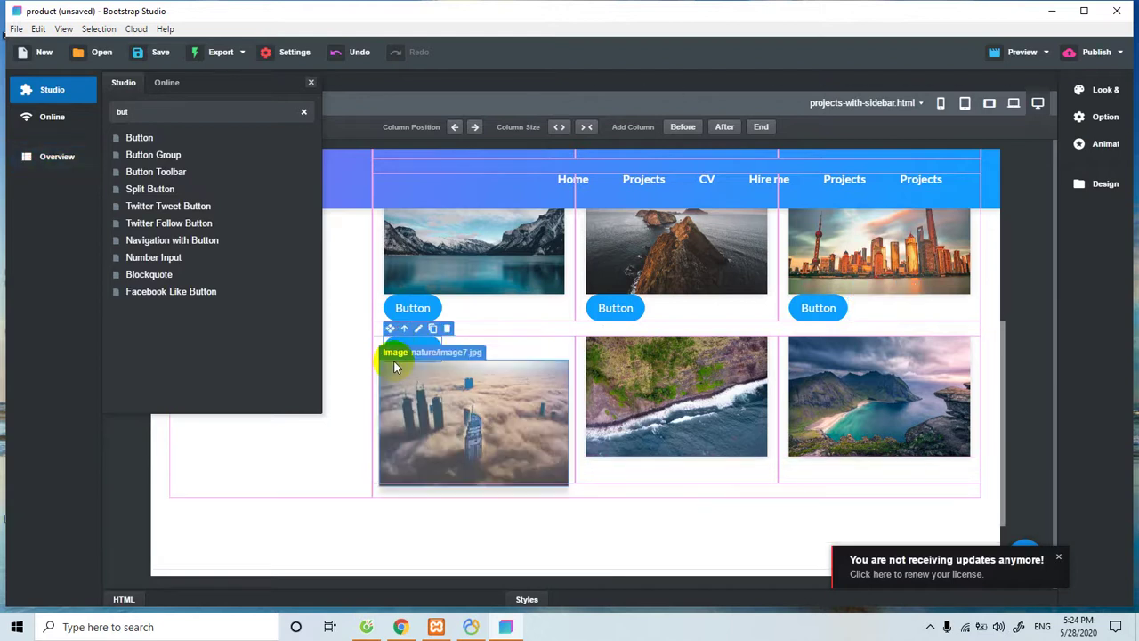
scroll(394, 359, "up", 3)
scroll(444, 445, "down", 3)
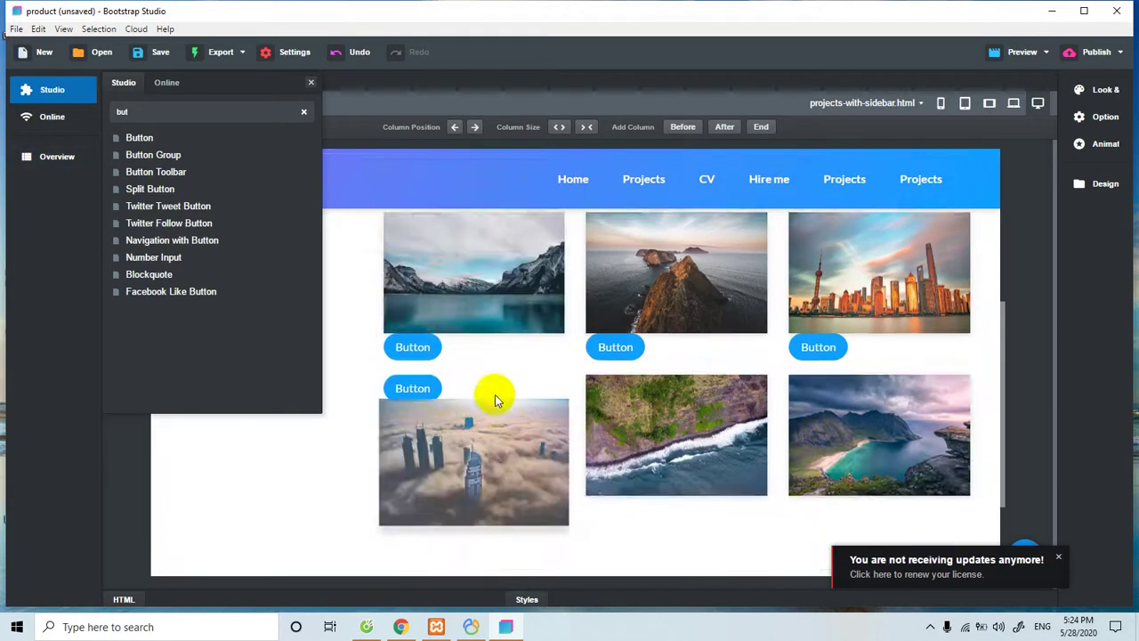
left_click_drag(391, 327, 382, 483)
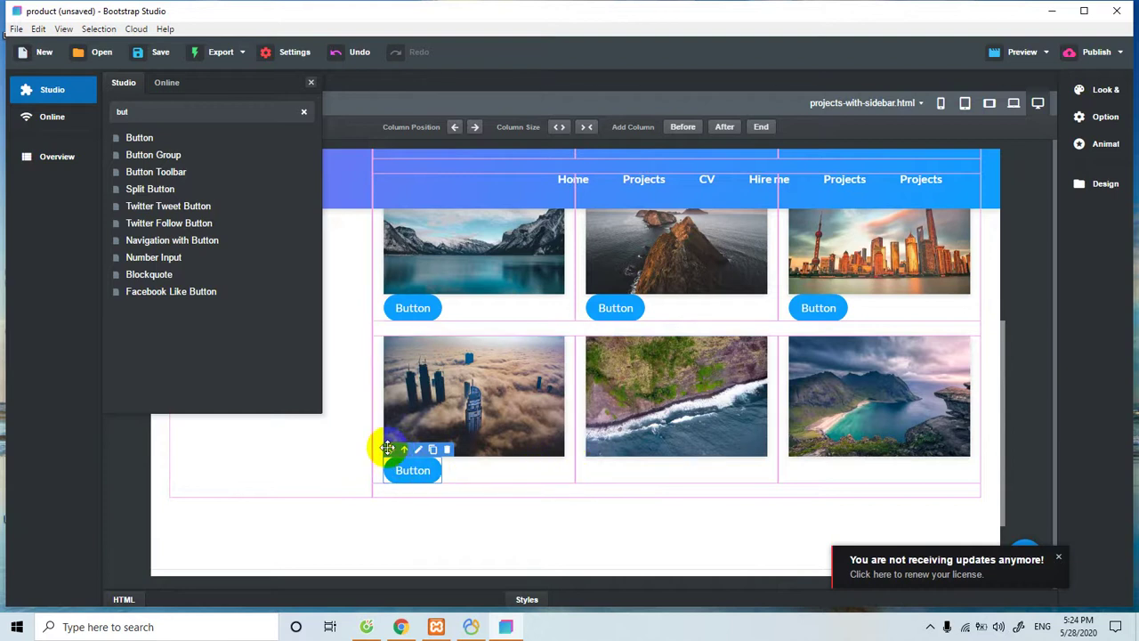
Duplicate the third row's button and place the copies below the second and third images of that row
left_click(432, 450)
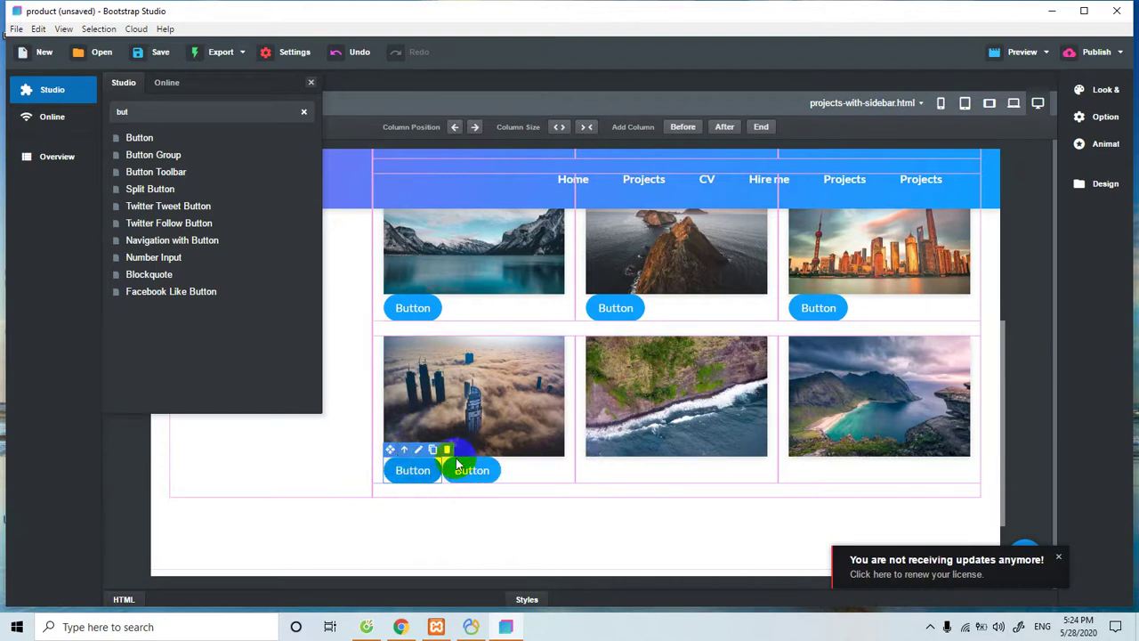
left_click(445, 465)
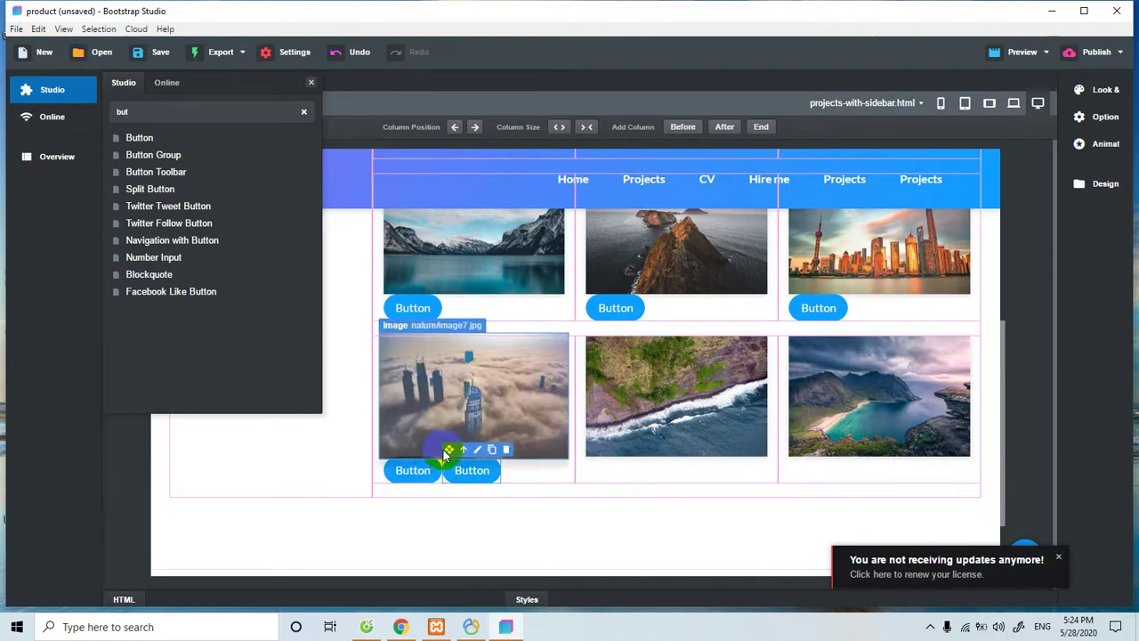
left_click_drag(447, 449, 594, 468)
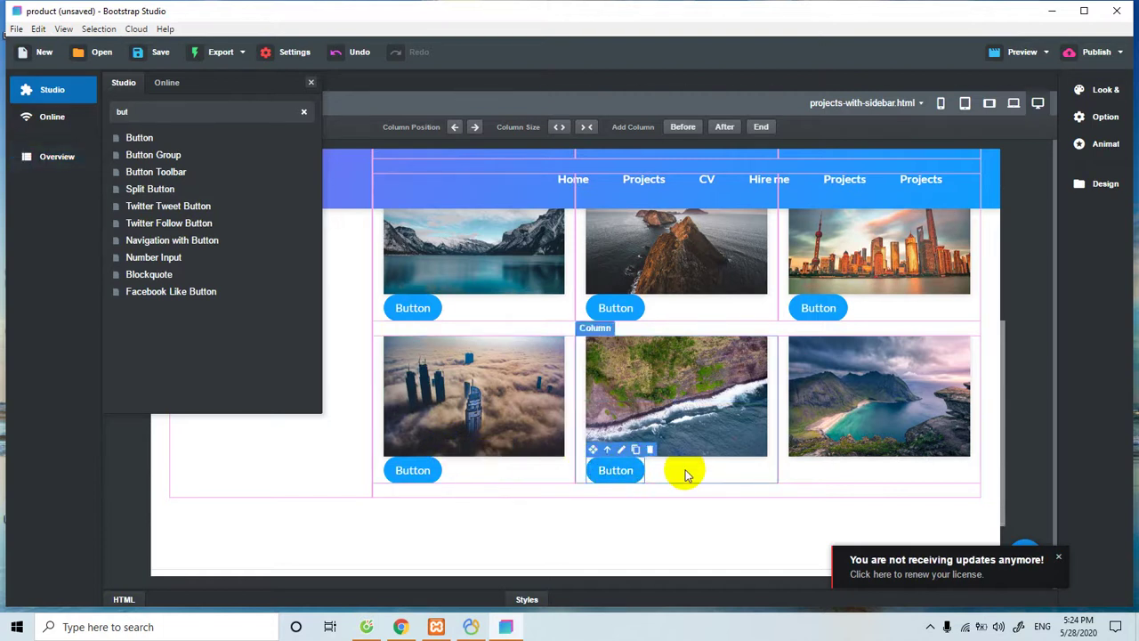
key("ctrl+d")
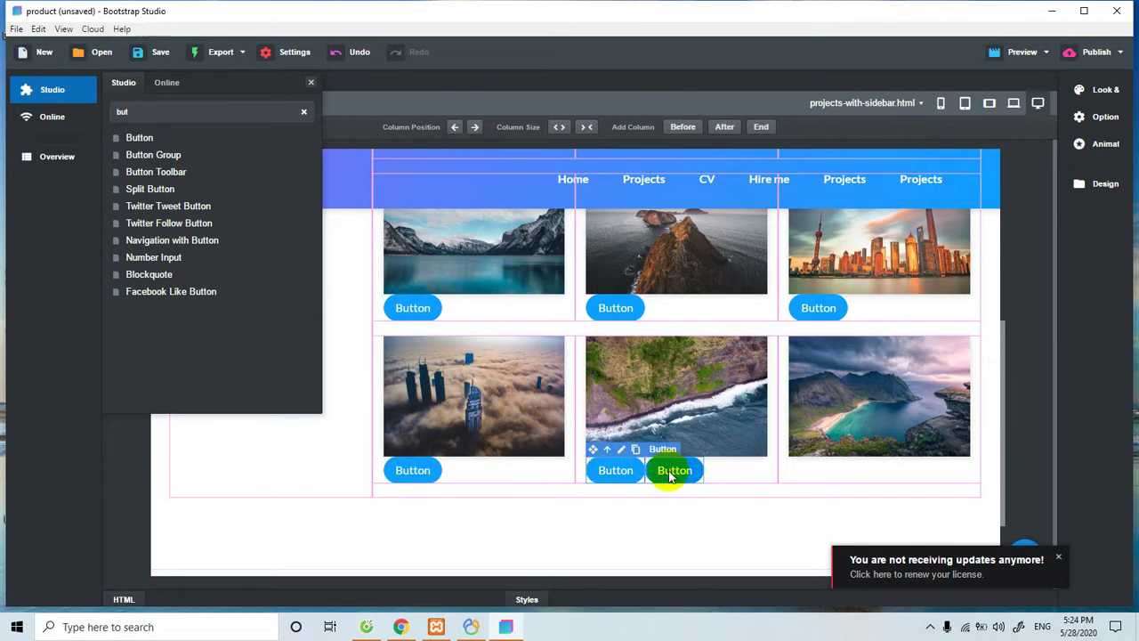
left_click_drag(670, 476, 797, 465)
Save the design as product in the BOWEBCHUAN folder and close the component library
scroll(811, 318, "up", 1)
scroll(812, 317, "up", 1)
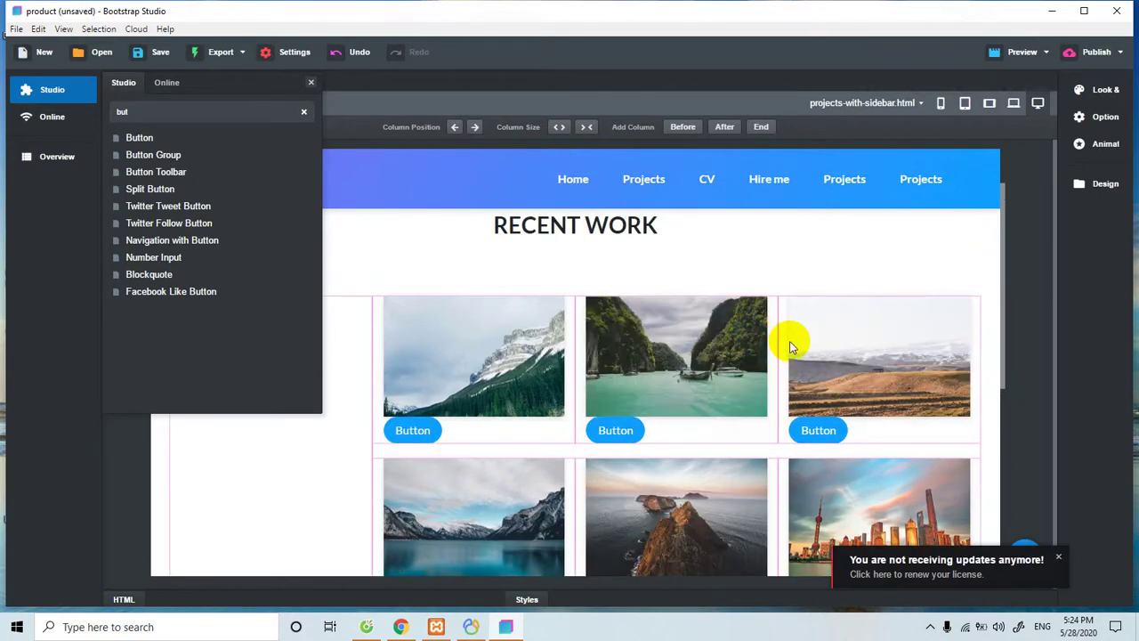
key("ctrl+s")
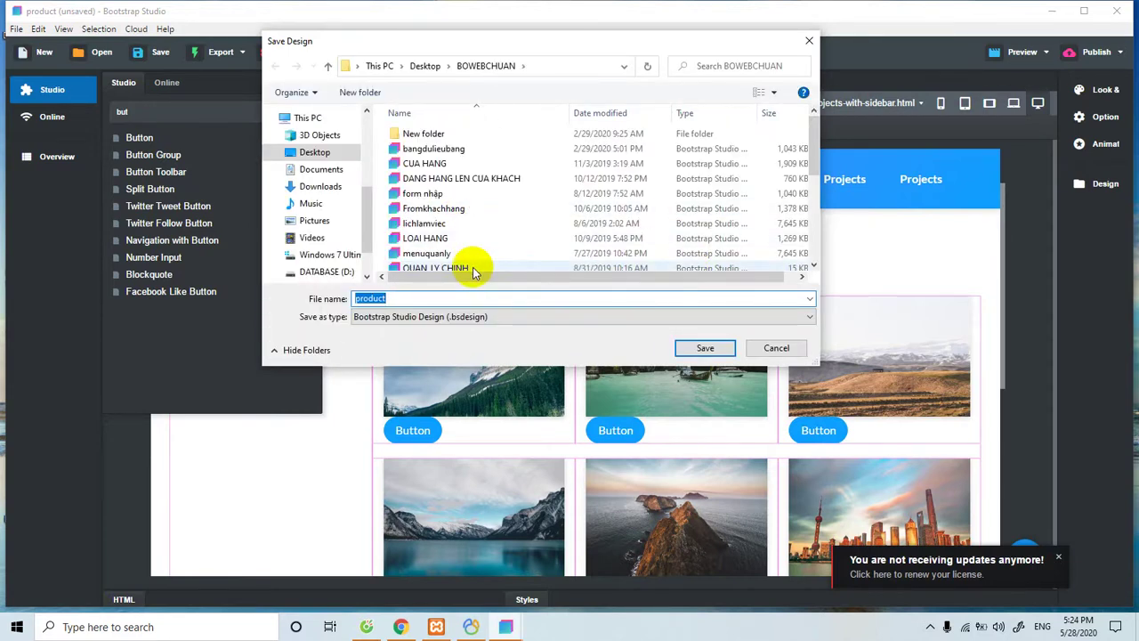
left_click(703, 347)
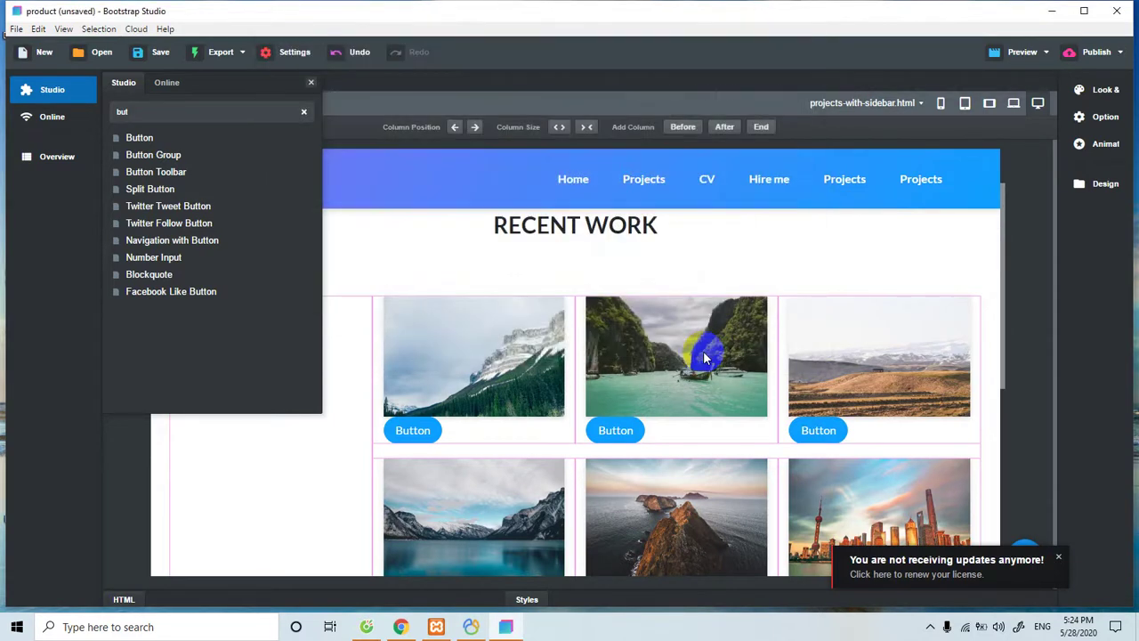
left_click(129, 513)
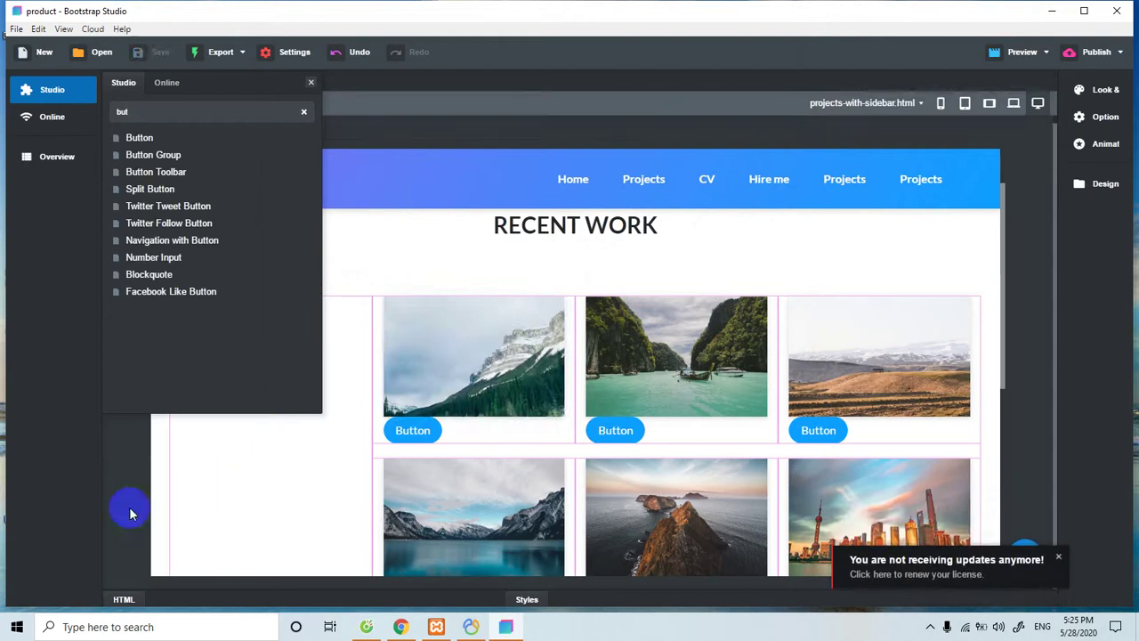
left_click(310, 83)
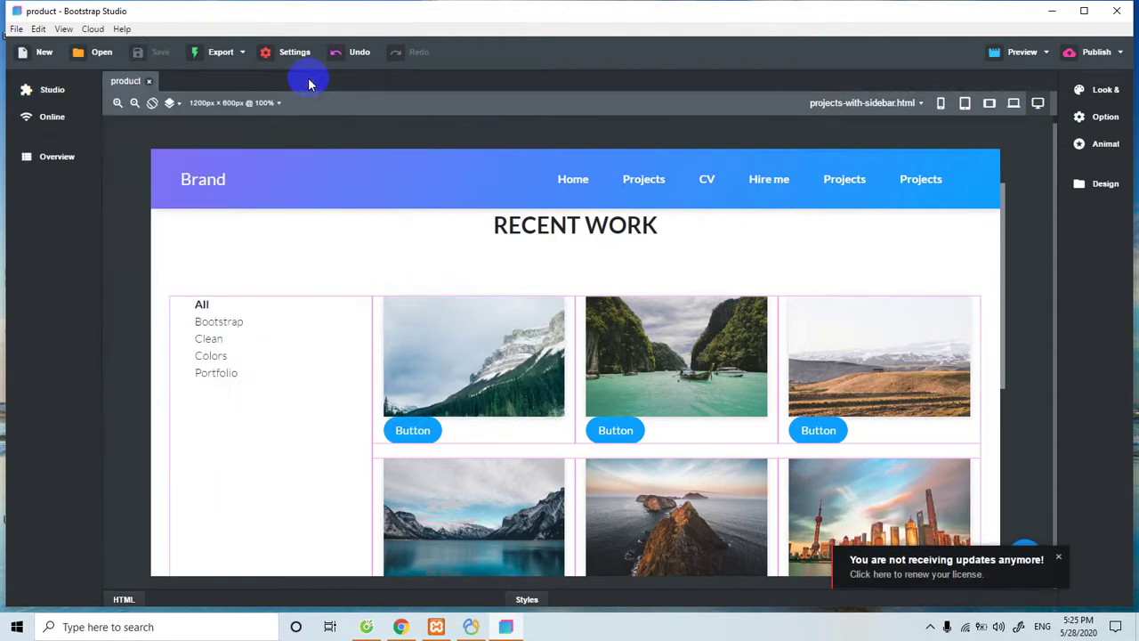
Examine the whole sidebar page, checking the category links and the button below each image in all three rows
scroll(878, 363, "down", 3)
scroll(890, 396, "down", 3)
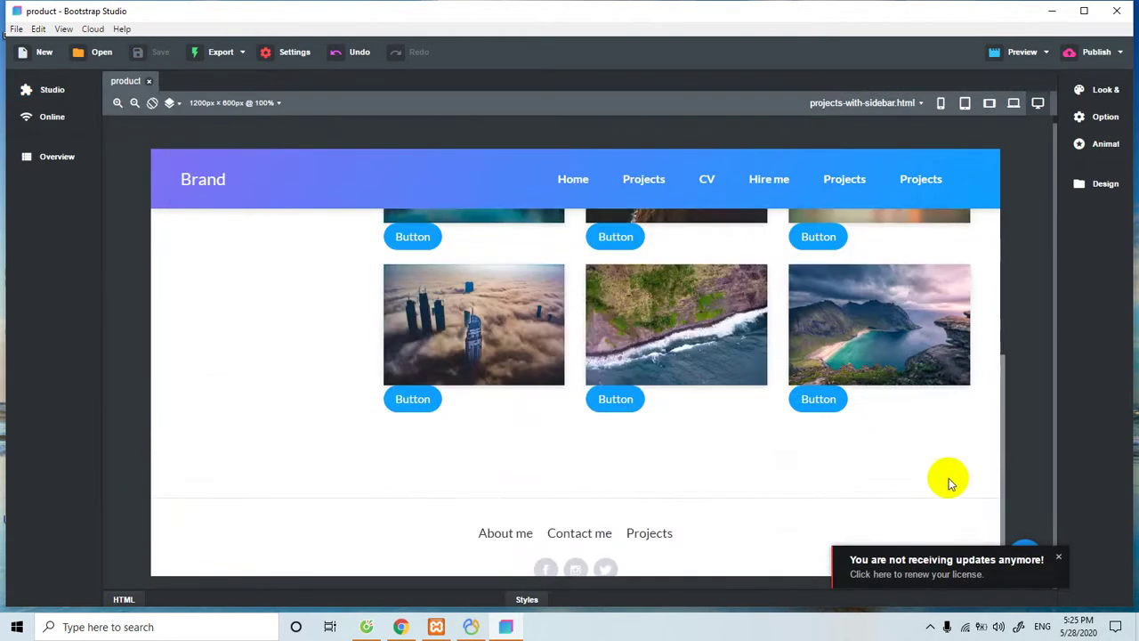
scroll(827, 471, "up", 5)
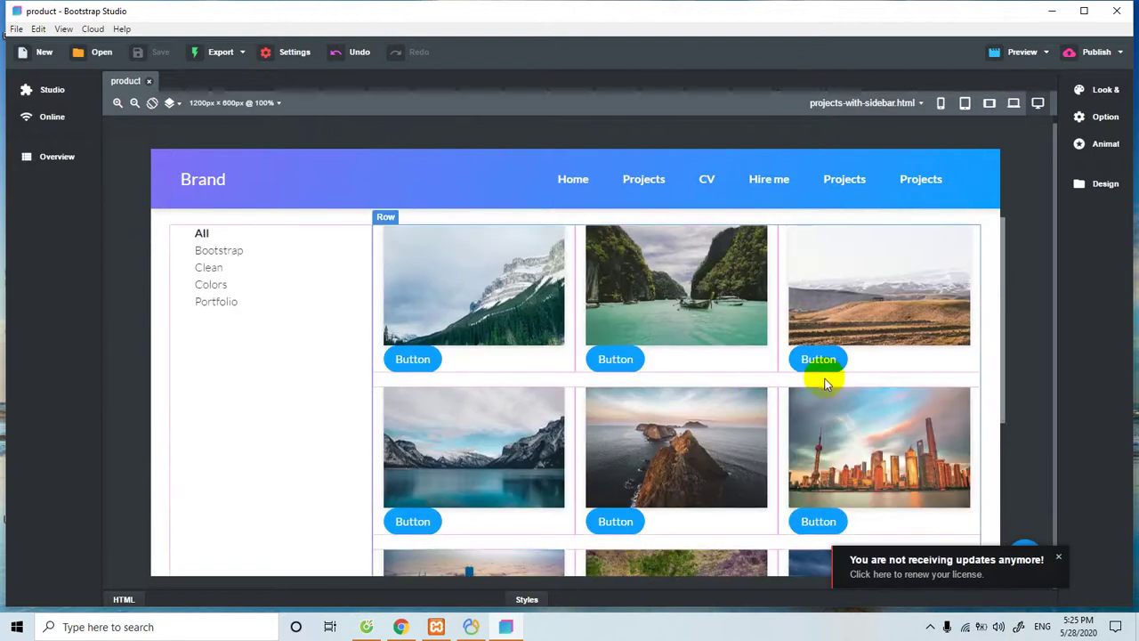
scroll(815, 418, "down", 3)
scroll(735, 472, "down", 2)
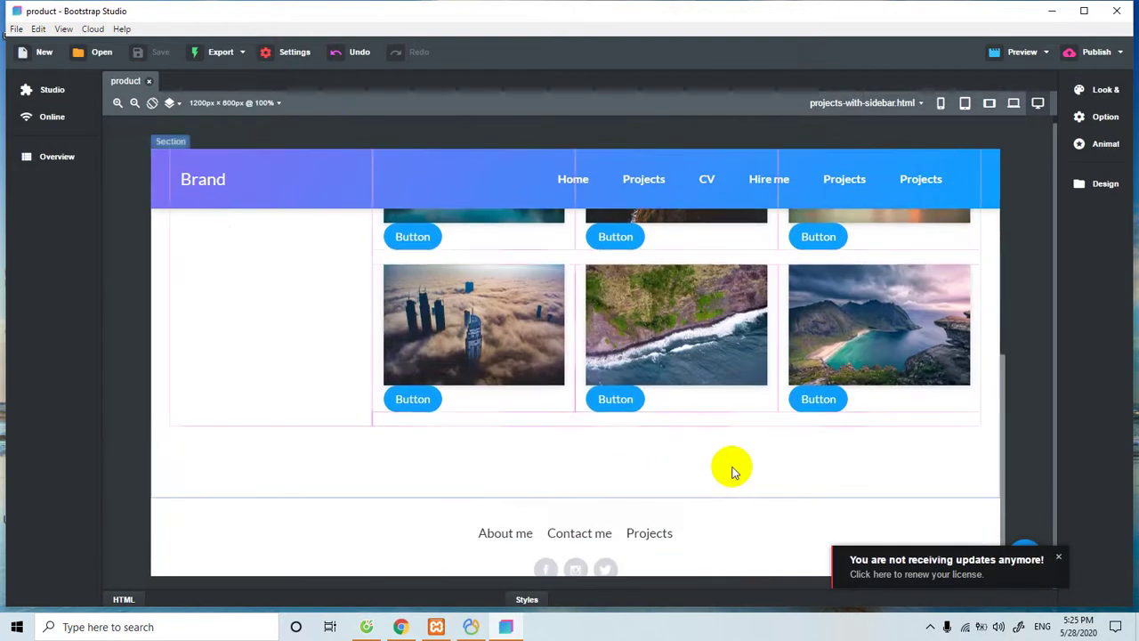
scroll(734, 472, "up", 2)
left_click(734, 471)
scroll(734, 471, "up", 3)
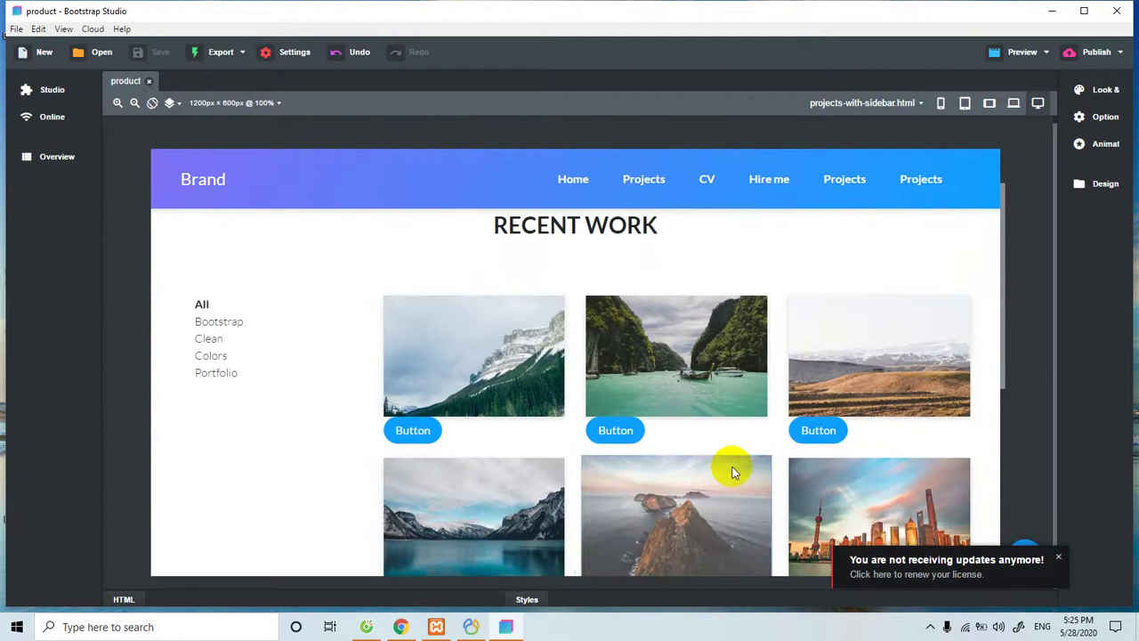
scroll(733, 465, "down", 3)
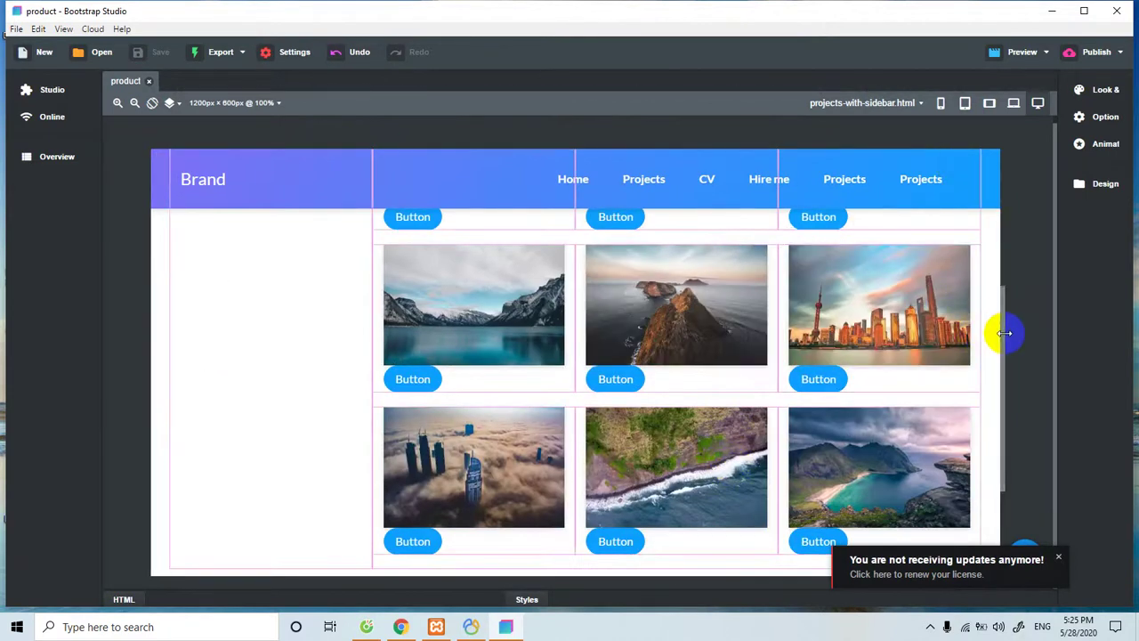
Create a new template page from the Projects With Grid template with Add to navigation enabled
scroll(1010, 331, "up", 1)
left_click(920, 104)
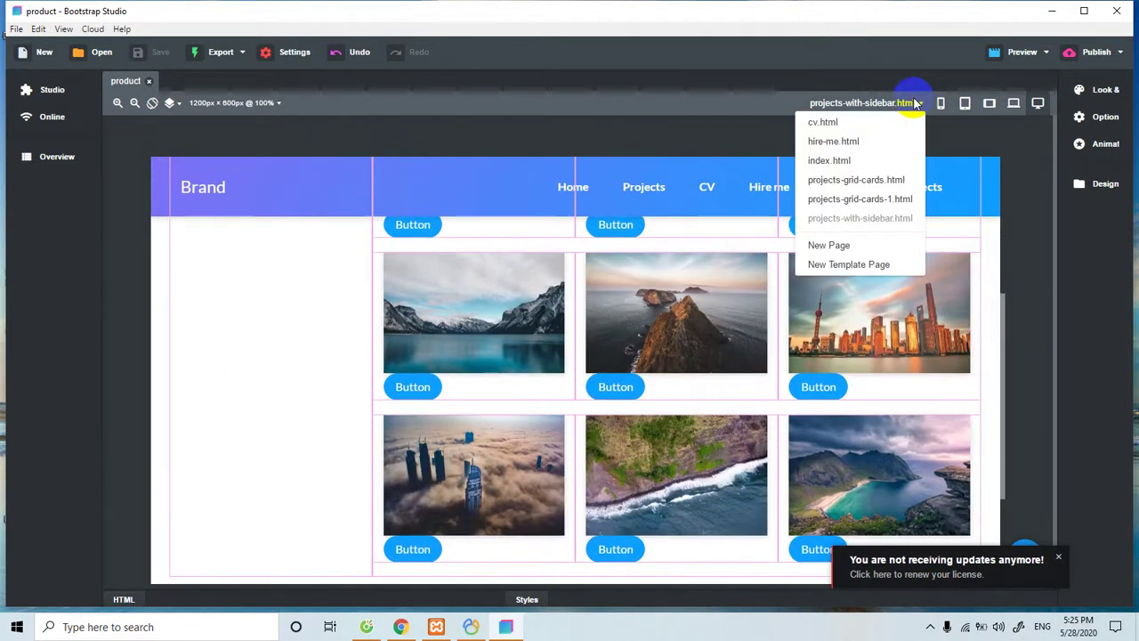
left_click(818, 265)
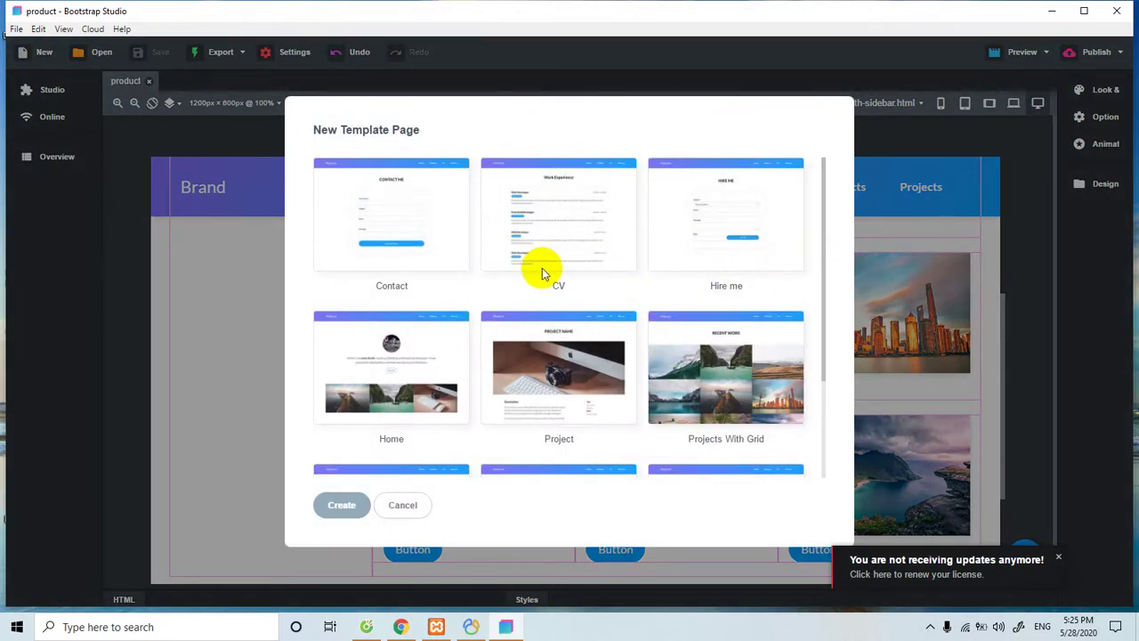
left_click(724, 372)
scroll(730, 374, "down", 3)
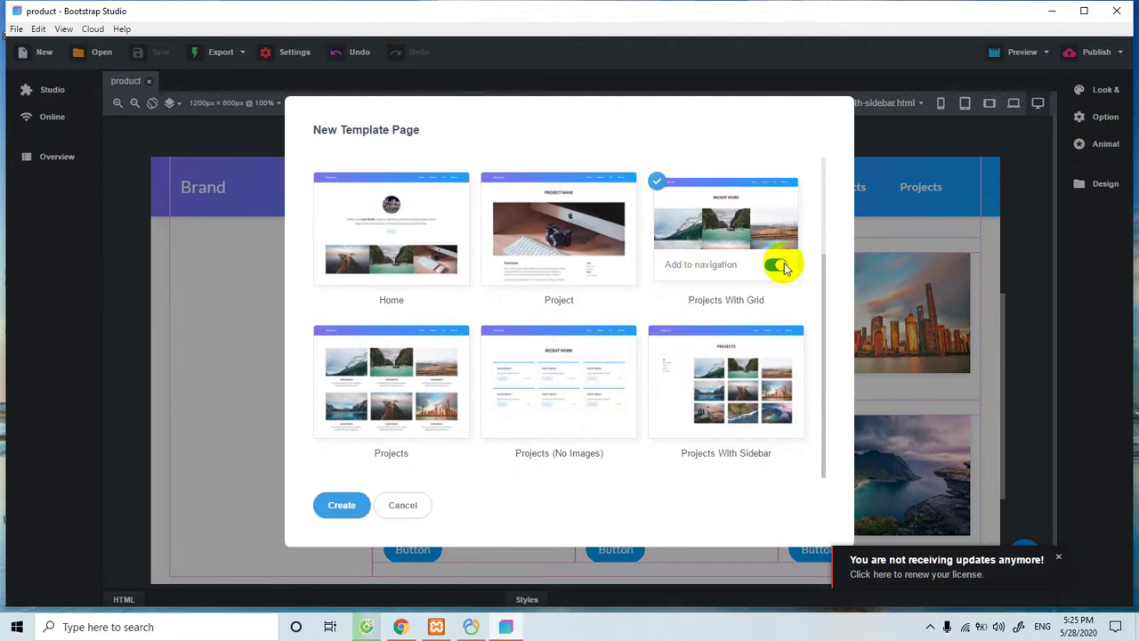
left_click(331, 505)
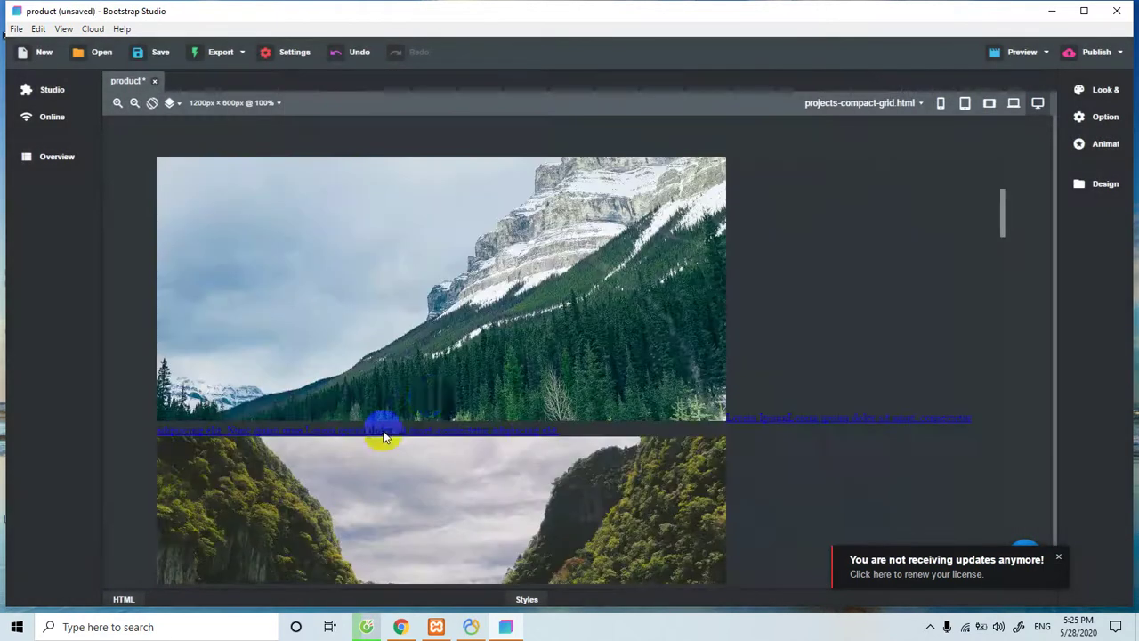
Look through the new Recent Work grid page, dismiss the licence renewal notice and save the design
scroll(593, 378, "down", 5)
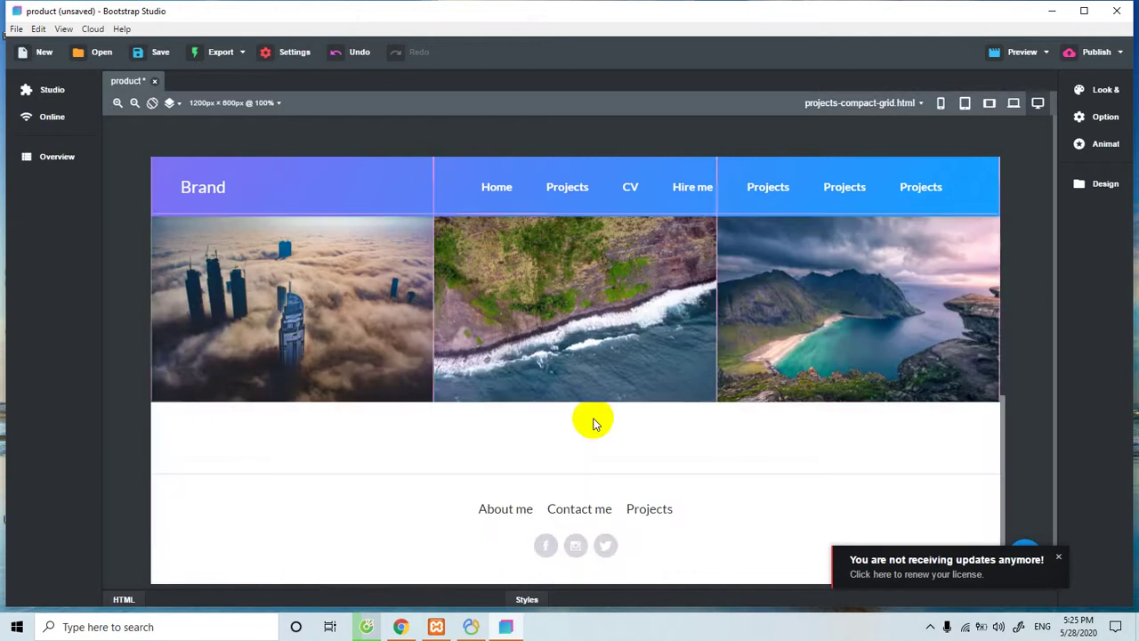
scroll(613, 430, "up", 5)
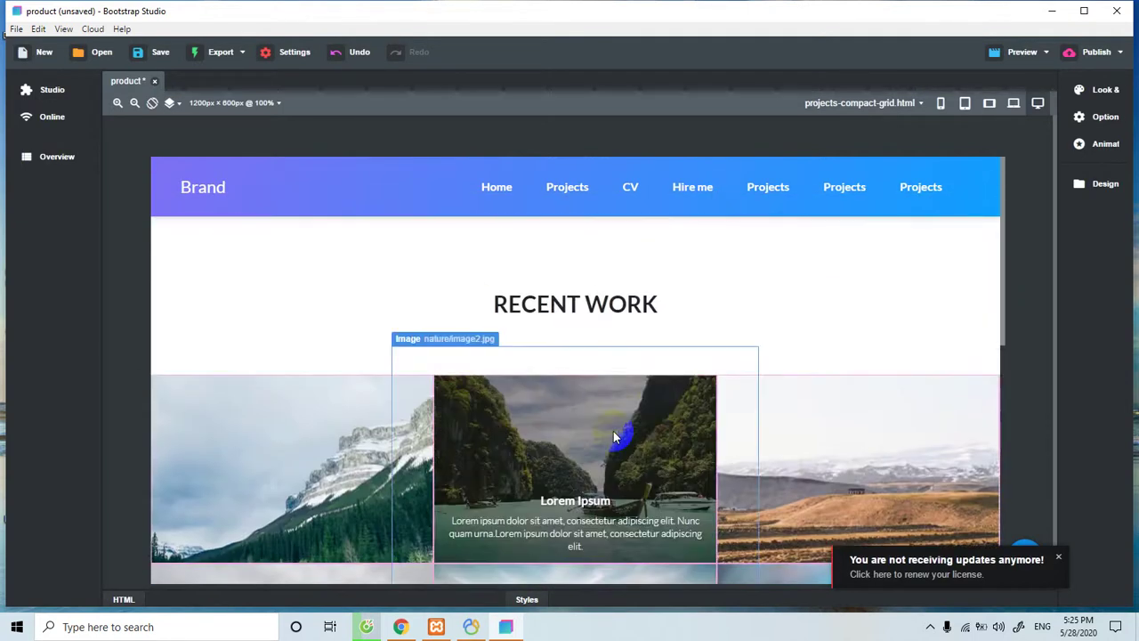
scroll(613, 431, "down", 3)
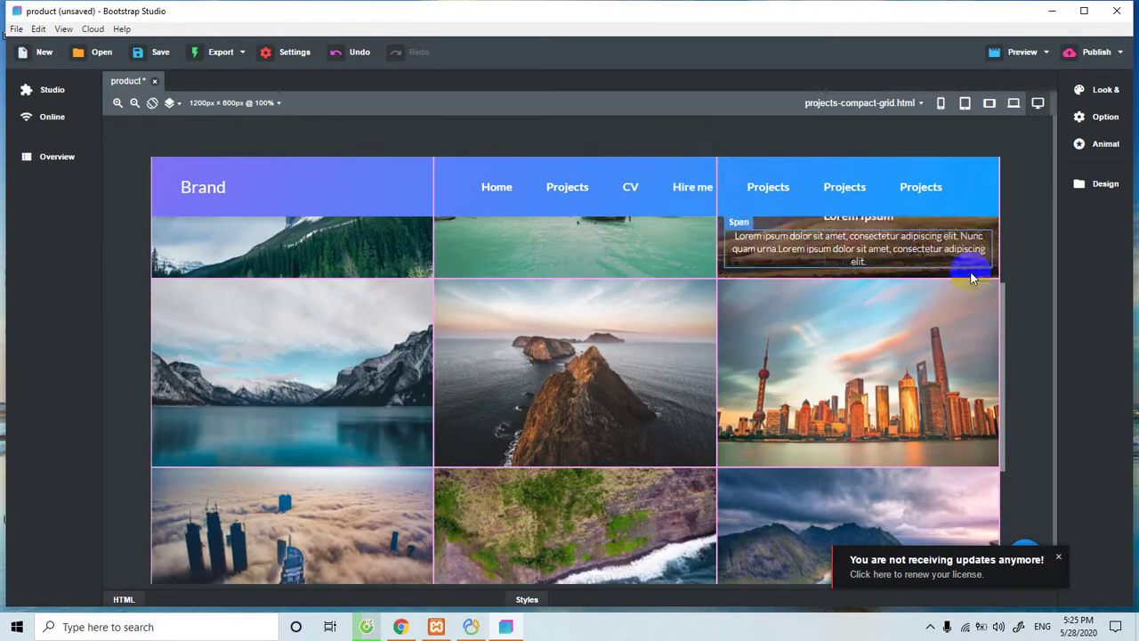
scroll(974, 272, "up", 3)
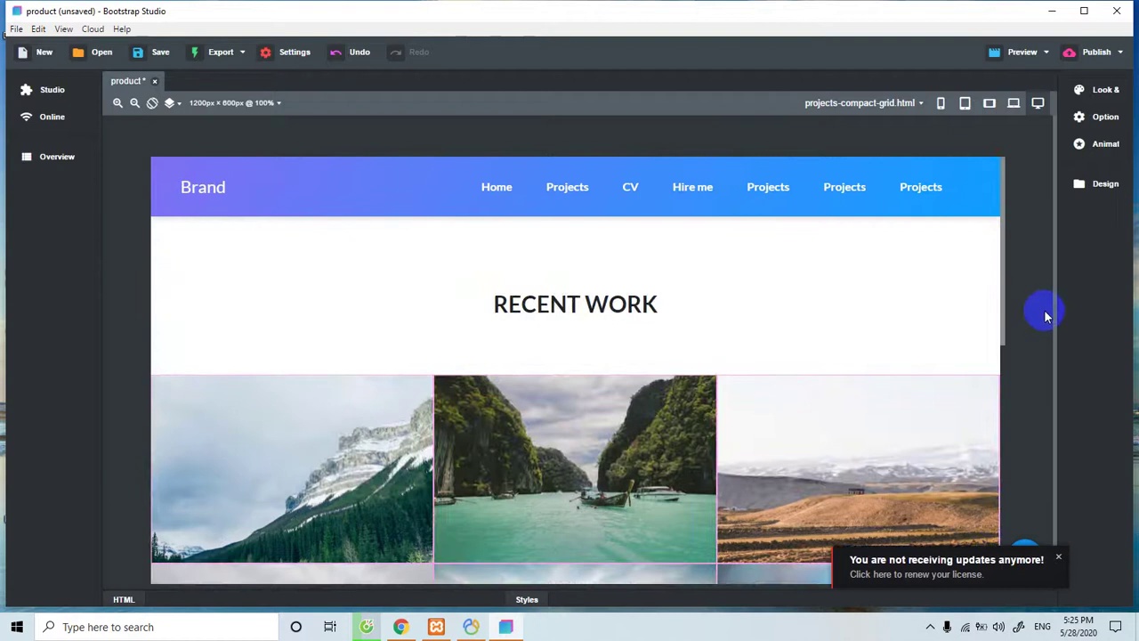
scroll(1042, 343, "down", 1)
left_click(1059, 557)
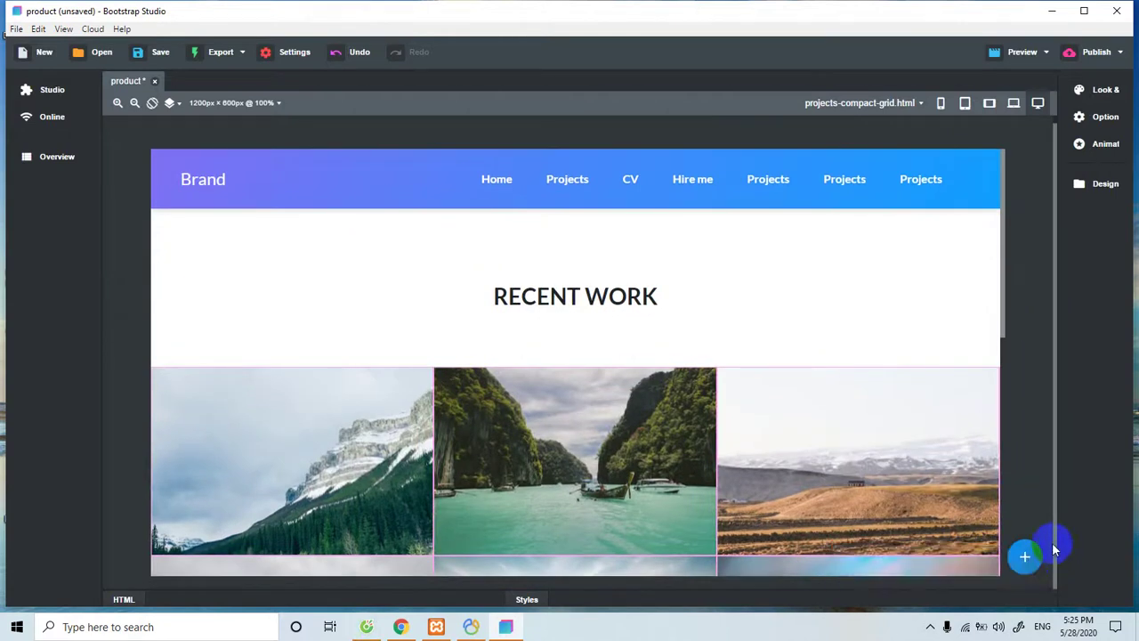
scroll(1009, 294, "up", 1)
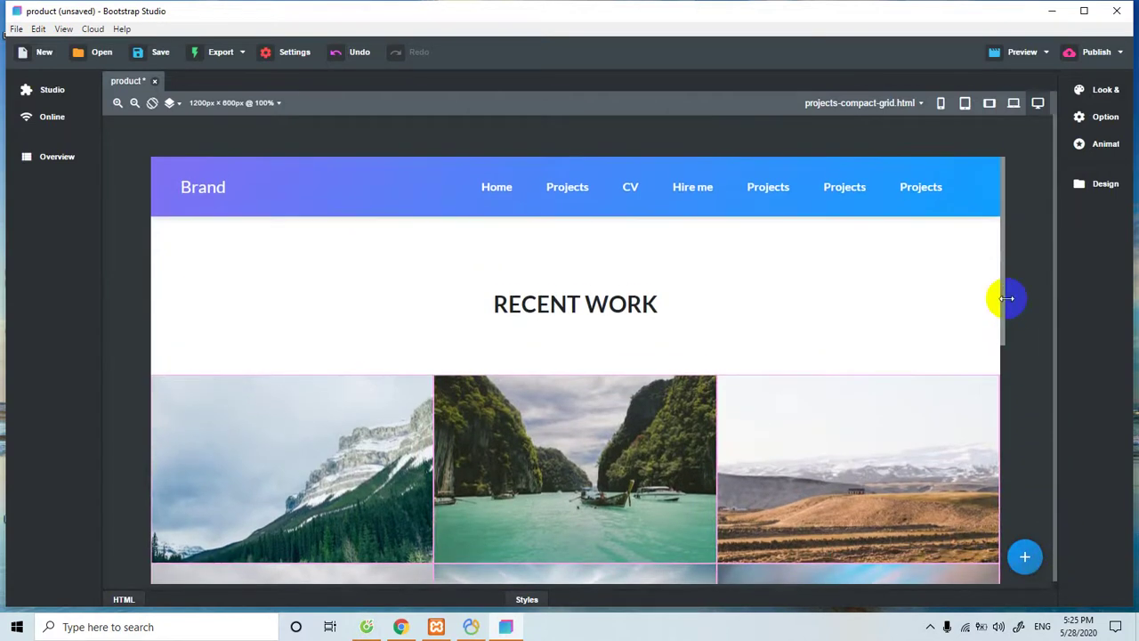
key("ctrl+s")
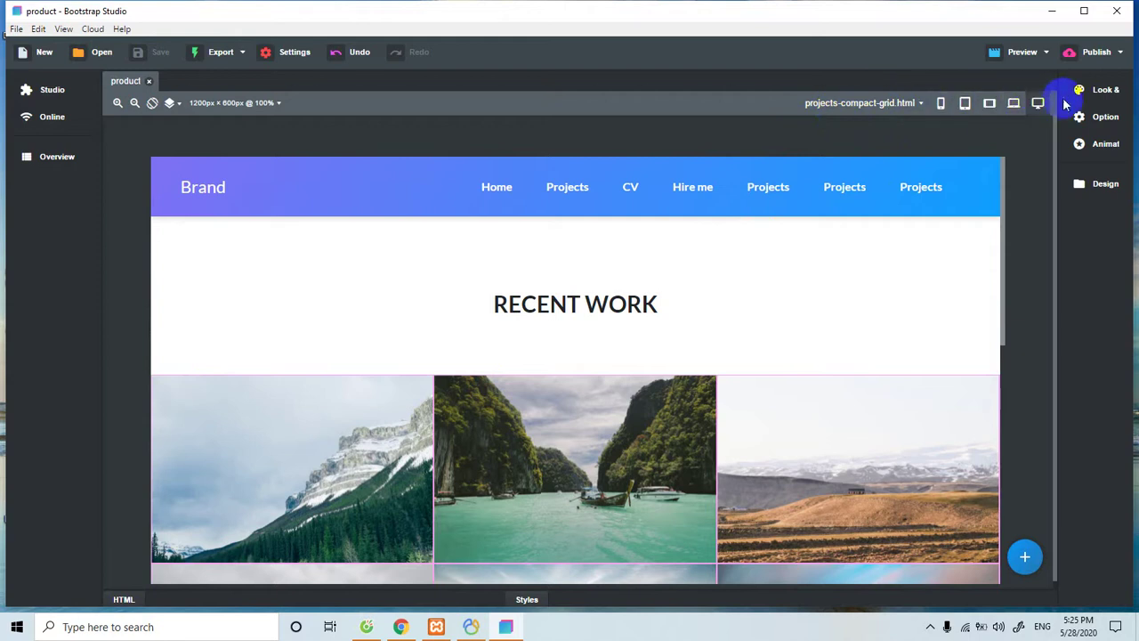
Examine how the grid page and its navigation bar adapt to the phone, tablet, laptop and desktop preview sizes
left_click(941, 104)
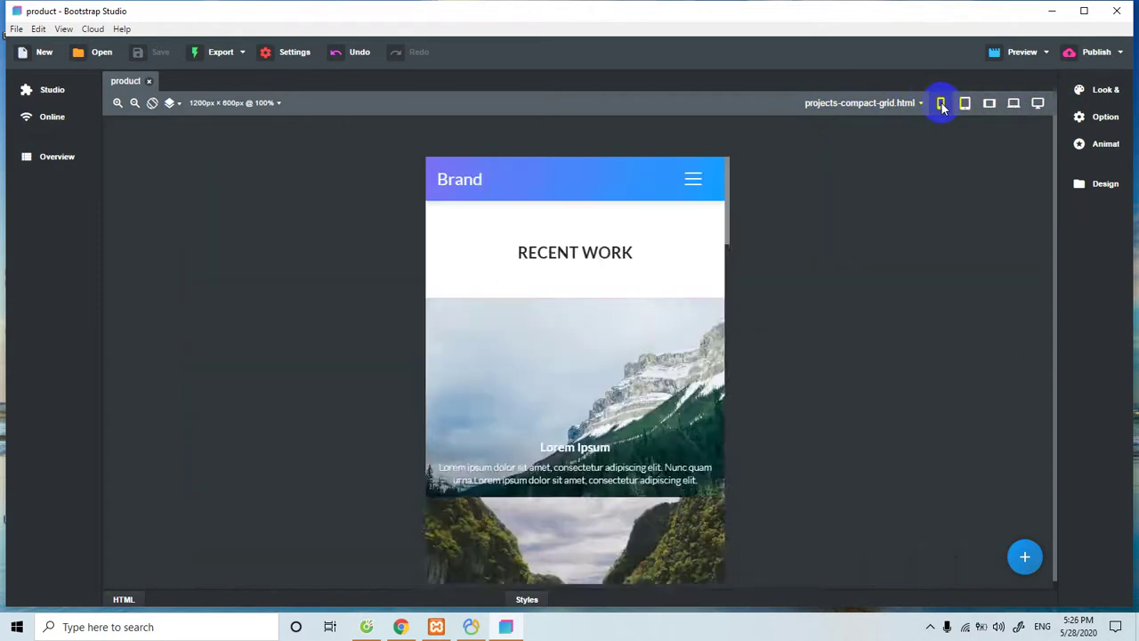
left_click(670, 184)
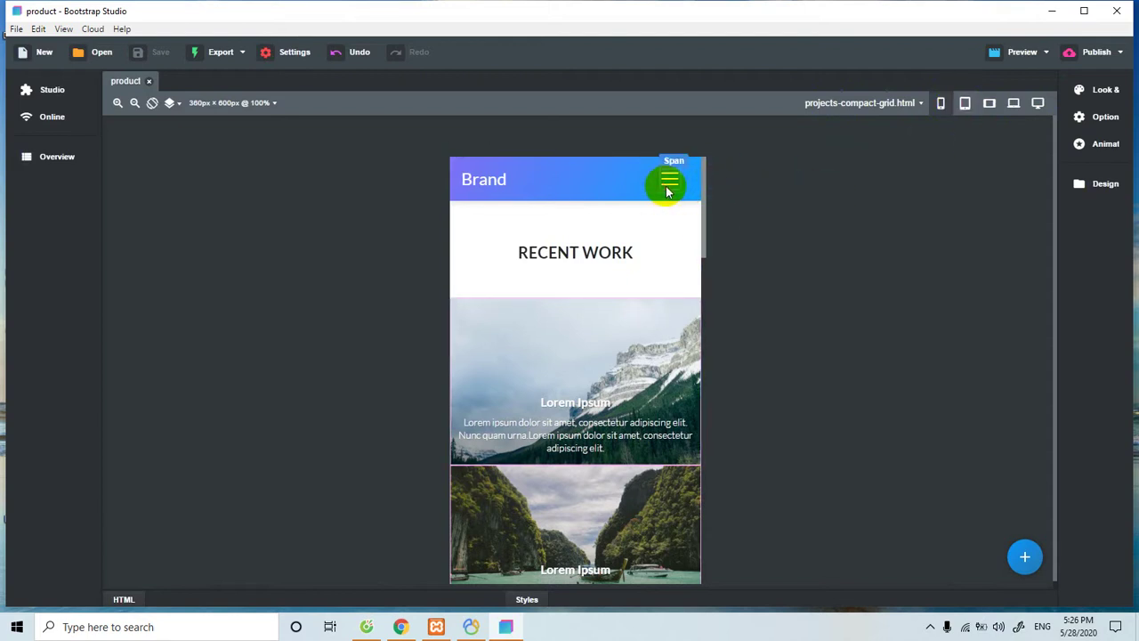
left_click(666, 190)
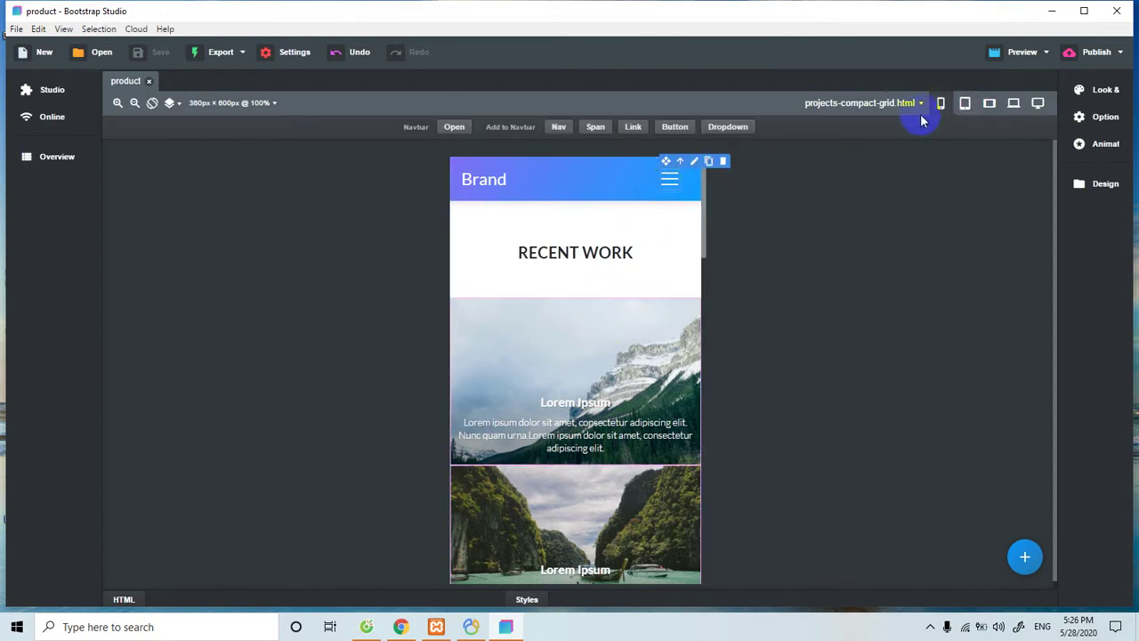
left_click(966, 105)
left_click(989, 104)
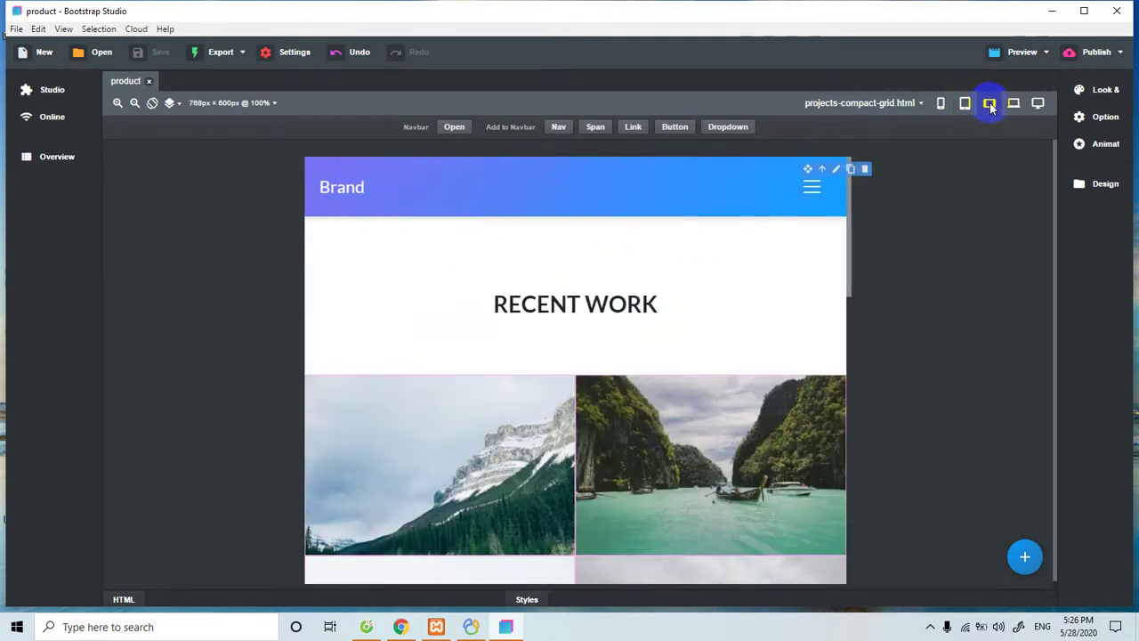
left_click(1014, 104)
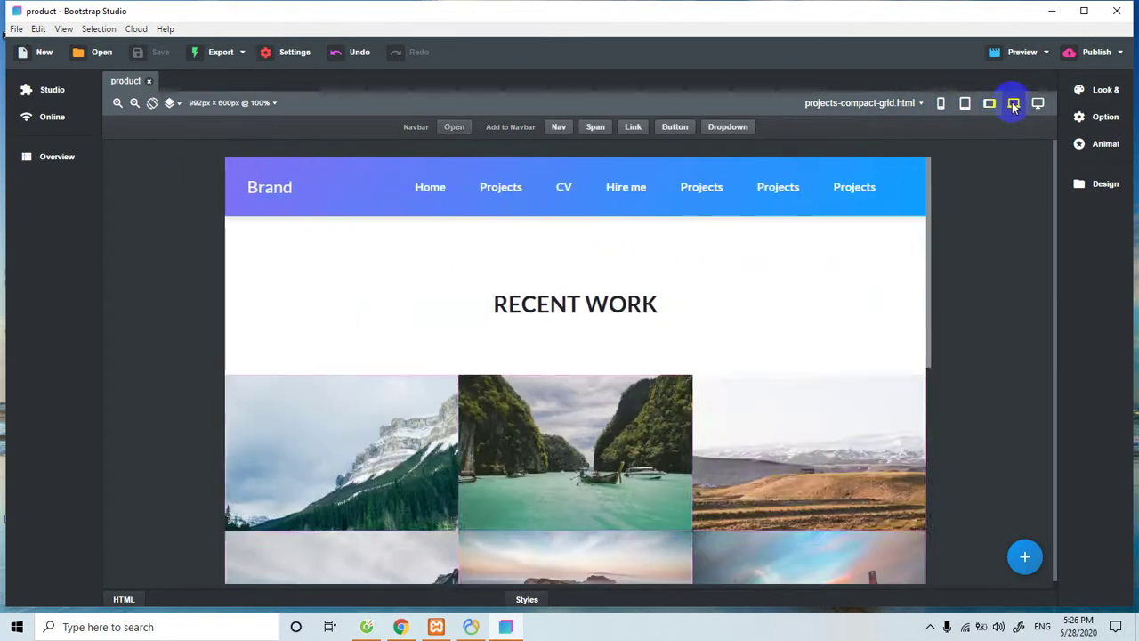
left_click(1038, 103)
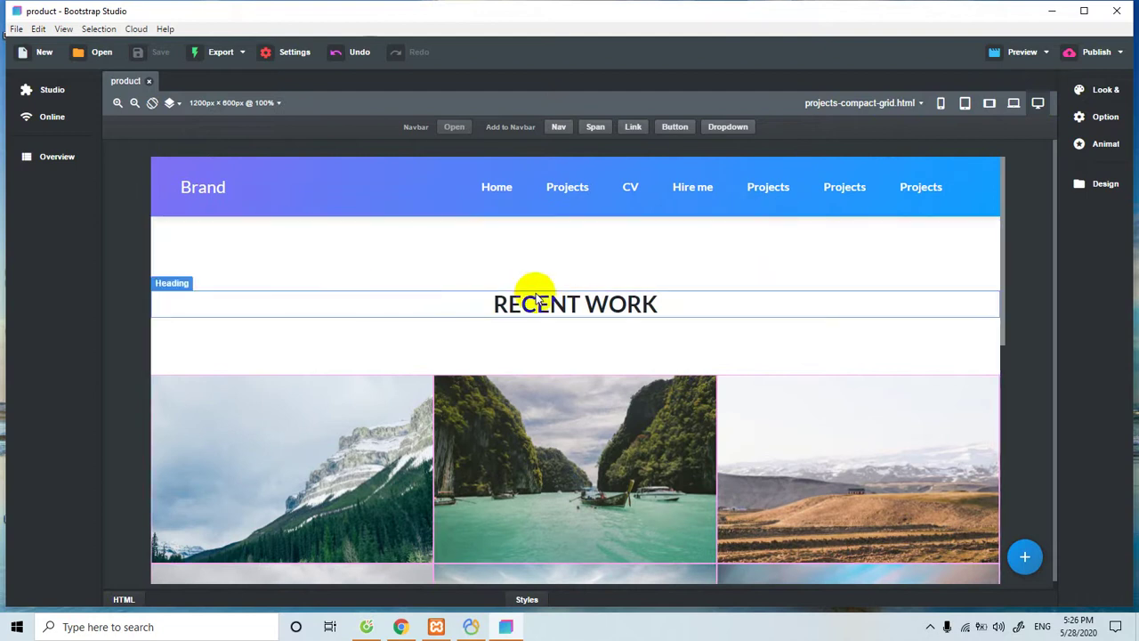
left_click(941, 104)
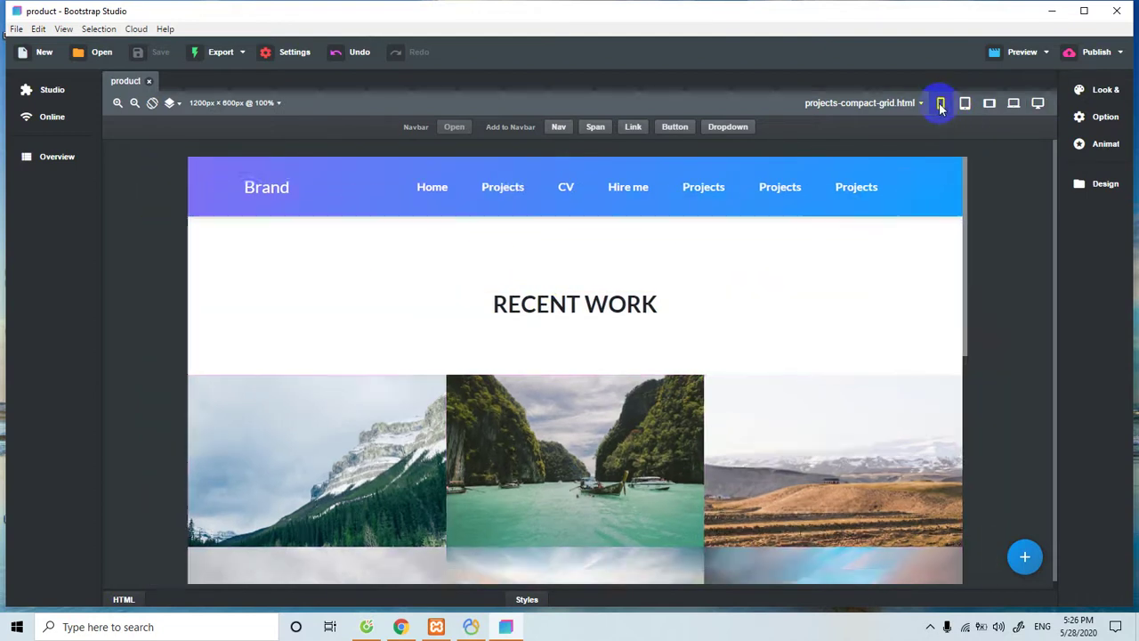
left_click(1037, 105)
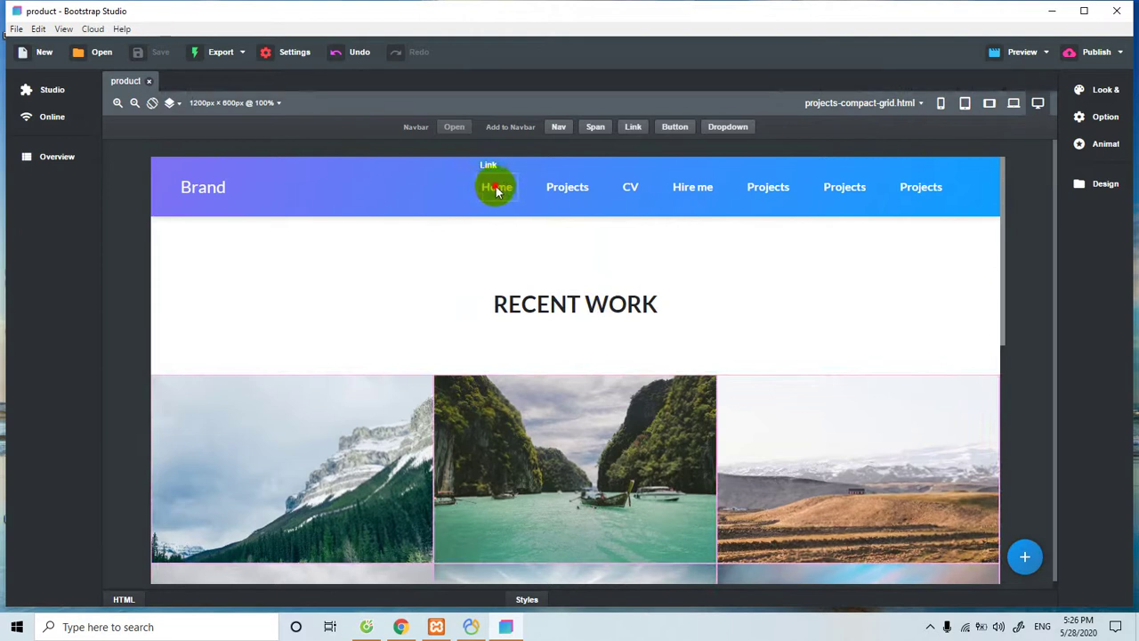
Rename the Home navigation link as Trang chủ and the first Projects link as Mặt hàng
double_click(497, 189)
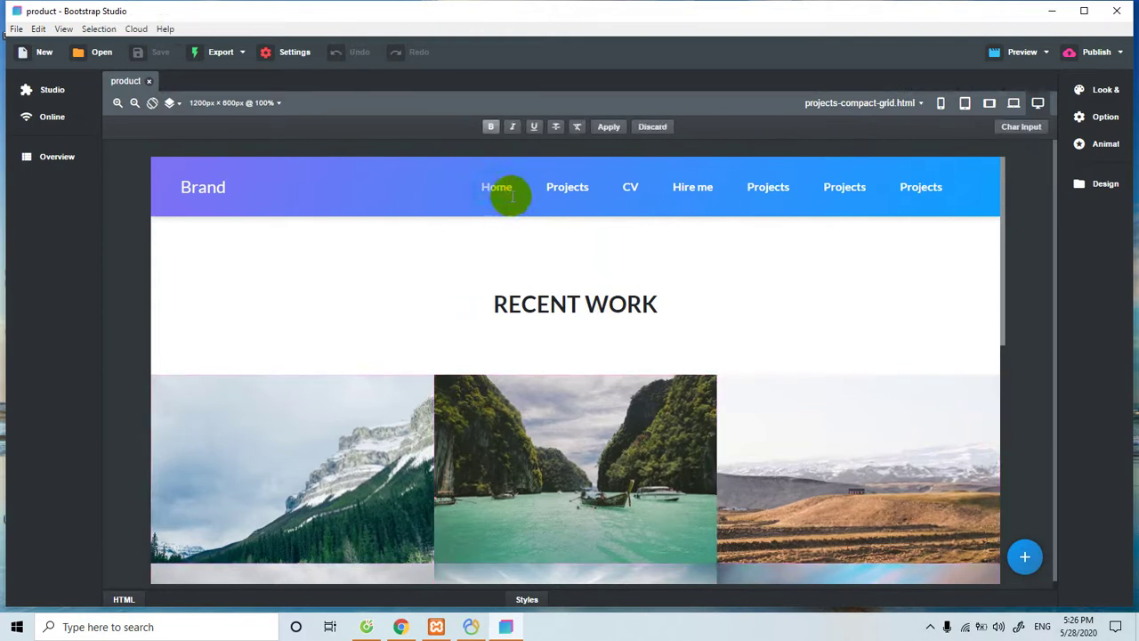
left_click_drag(516, 187, 464, 190)
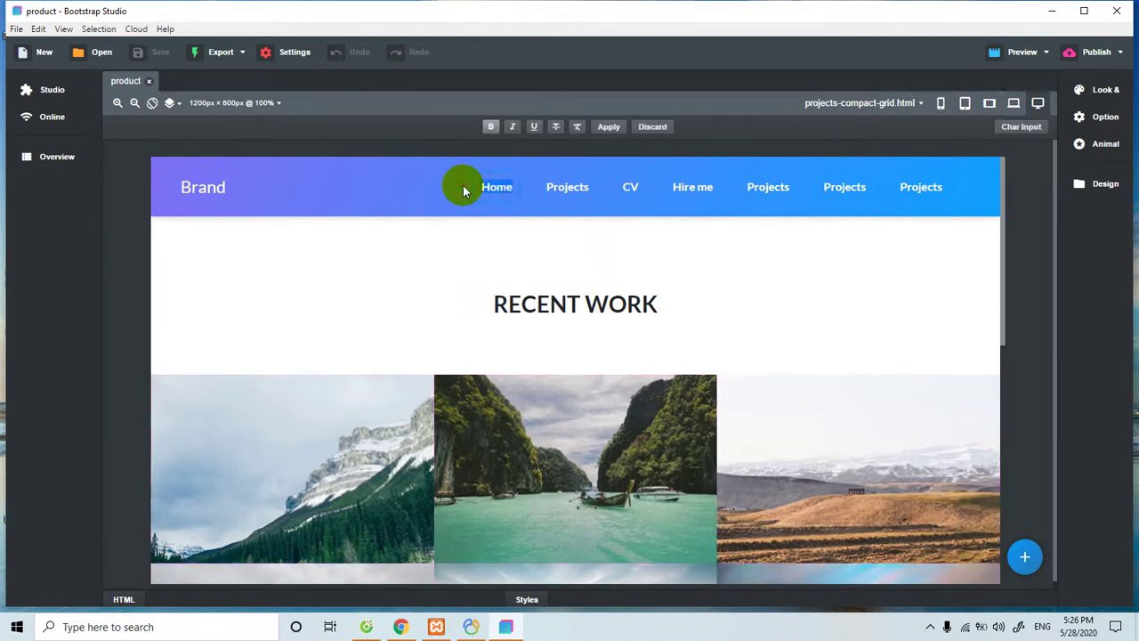
key("BackSpace")
type("Trang chu")
left_click(574, 191)
double_click(577, 191)
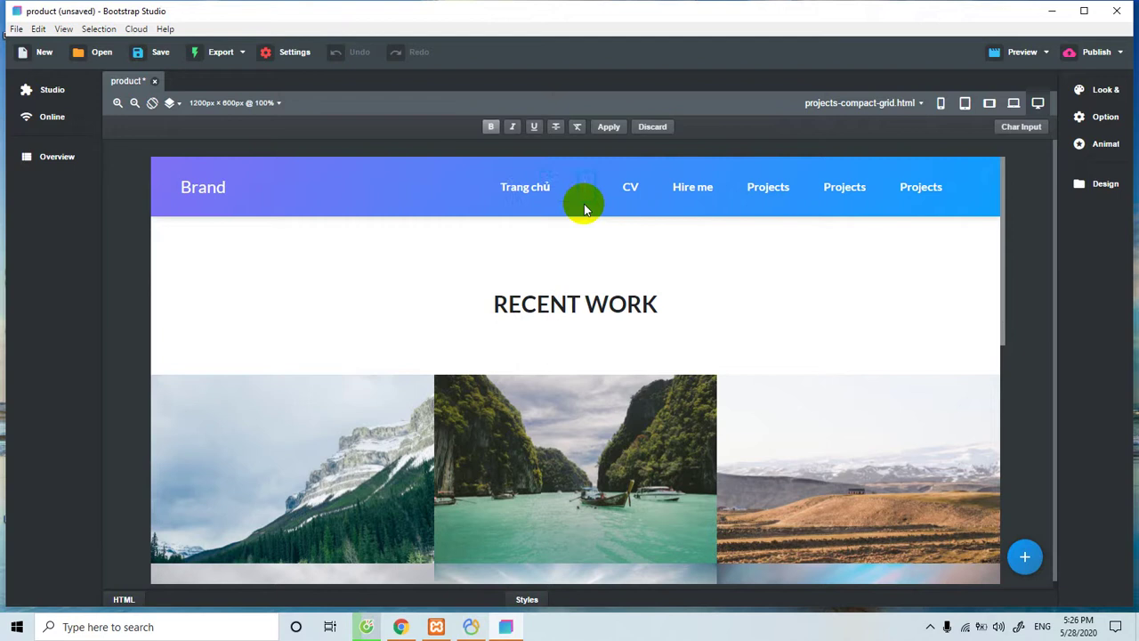
type("Mặt hàng")
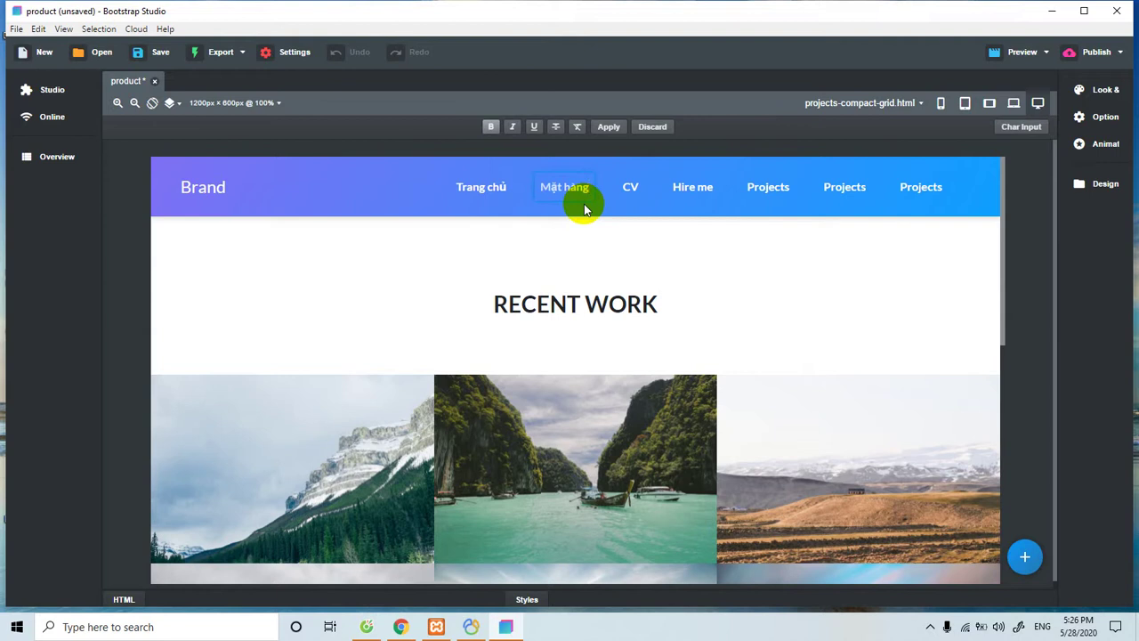
Rename the CV navigation link as Trợ giúp
left_click(629, 189)
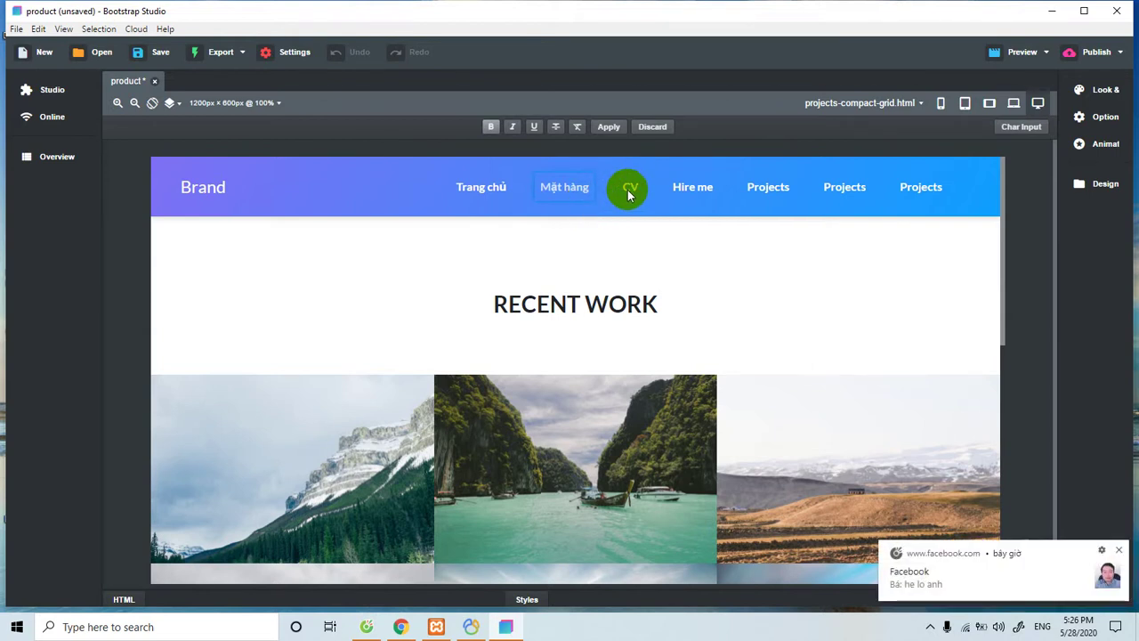
left_click(921, 581)
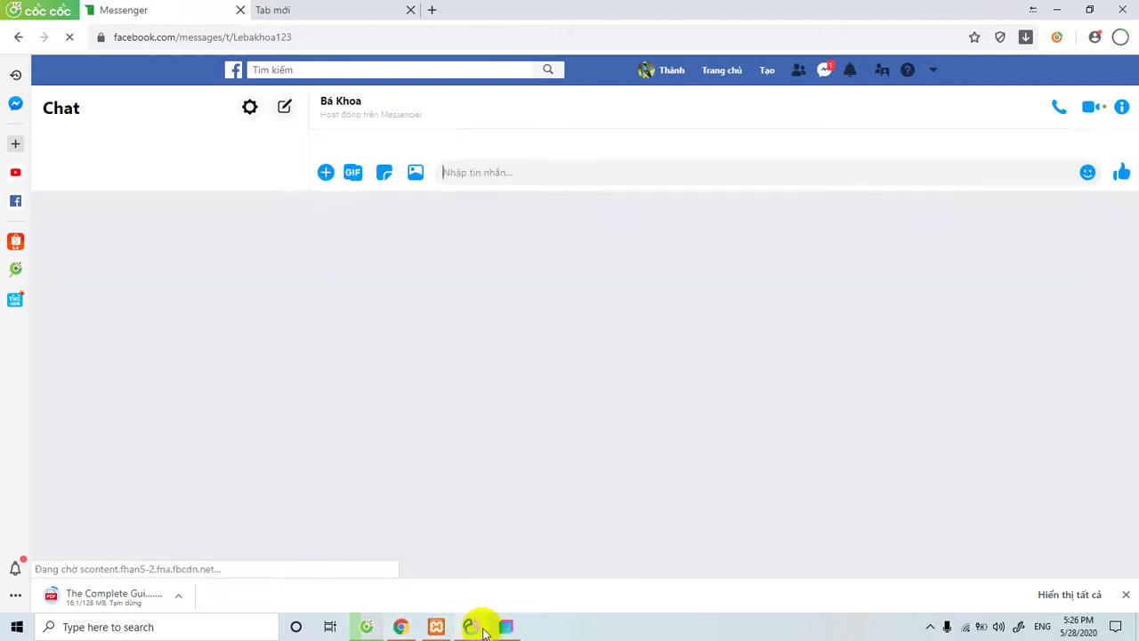
left_click(506, 626)
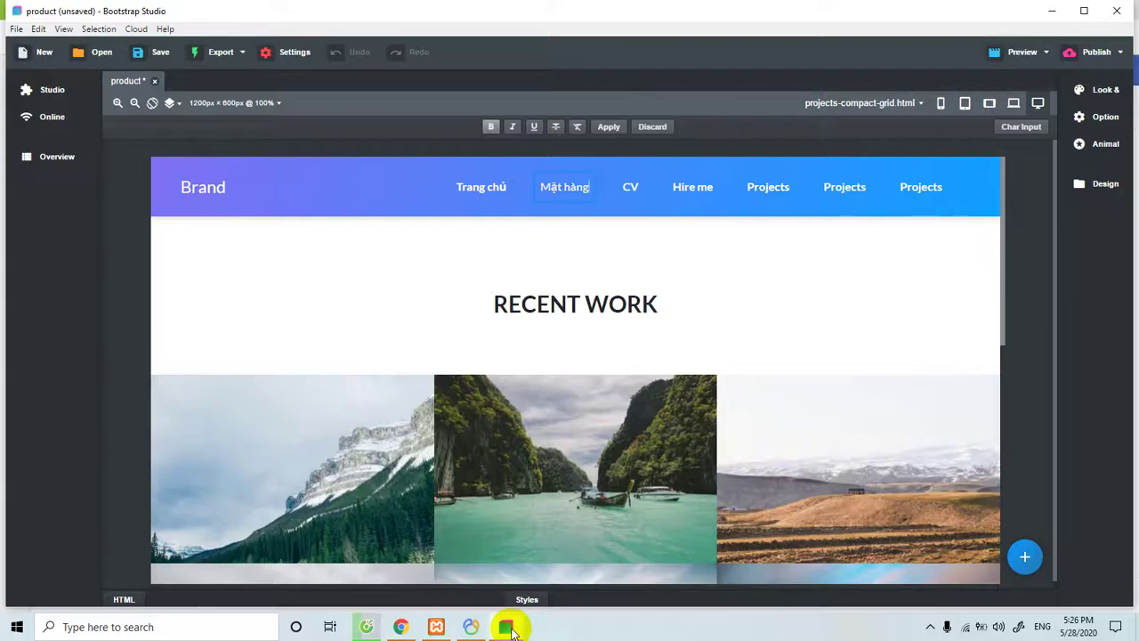
left_click(636, 199)
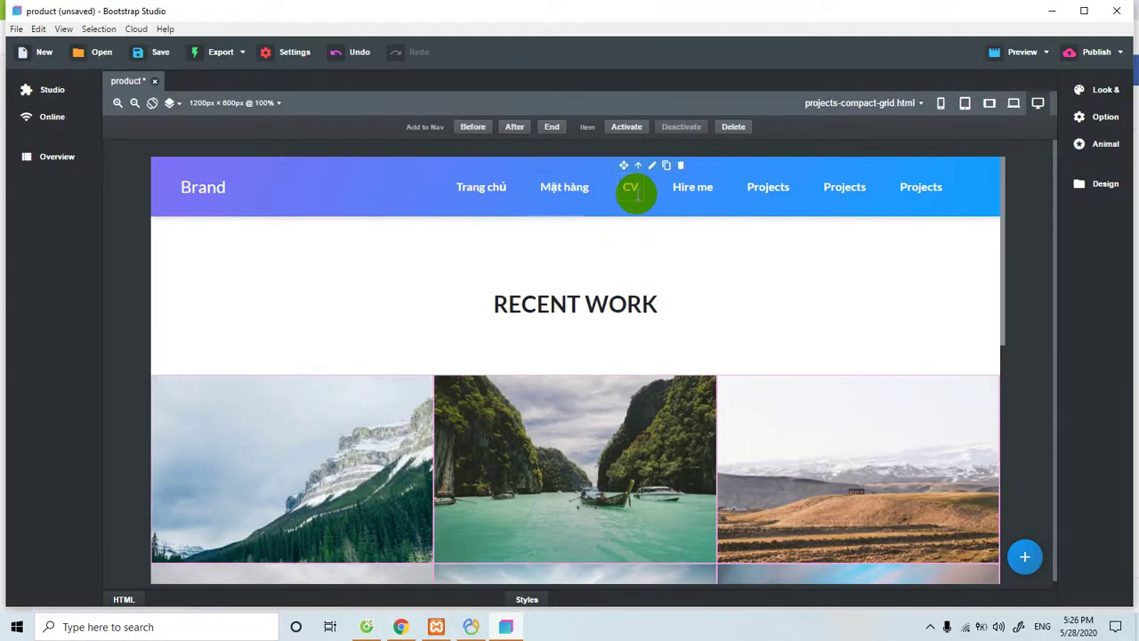
double_click(638, 195)
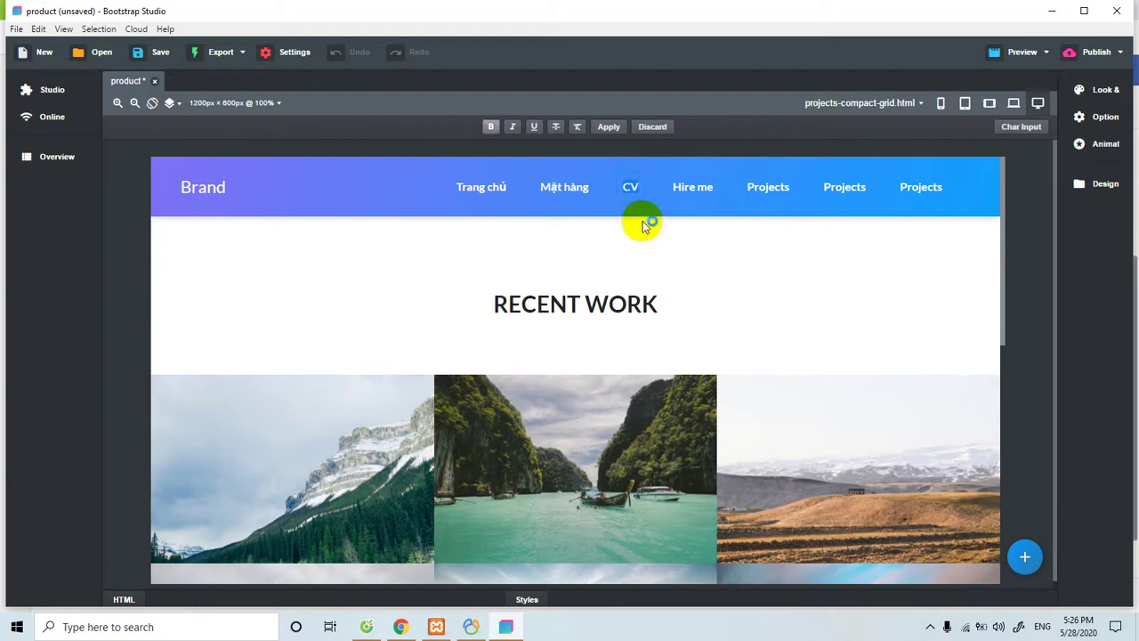
key("BackSpace")
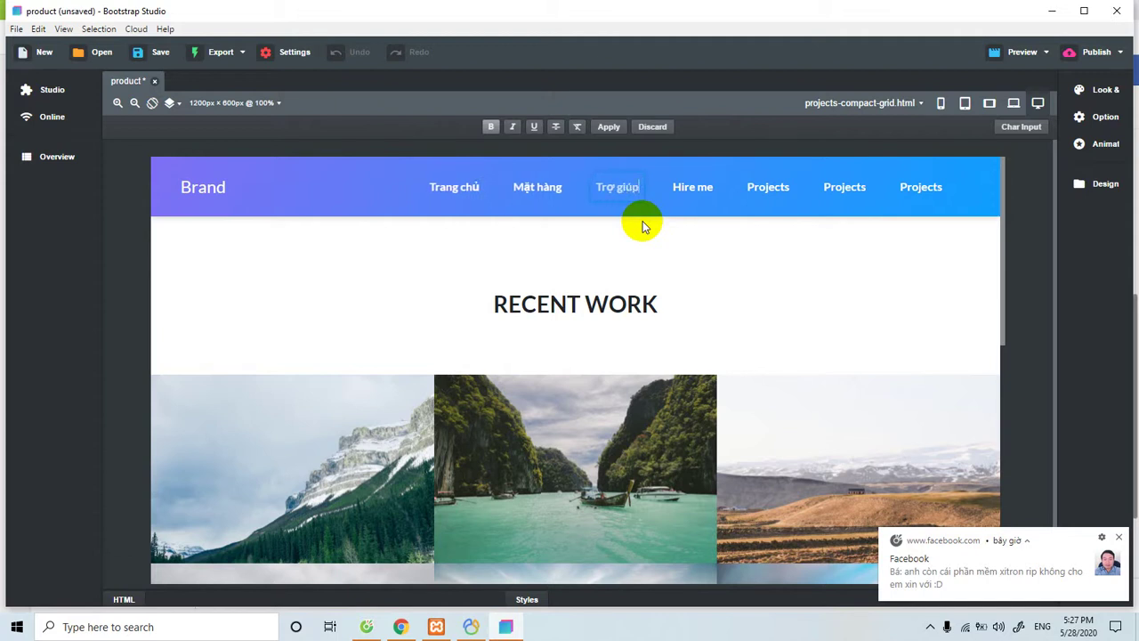
left_click(935, 569)
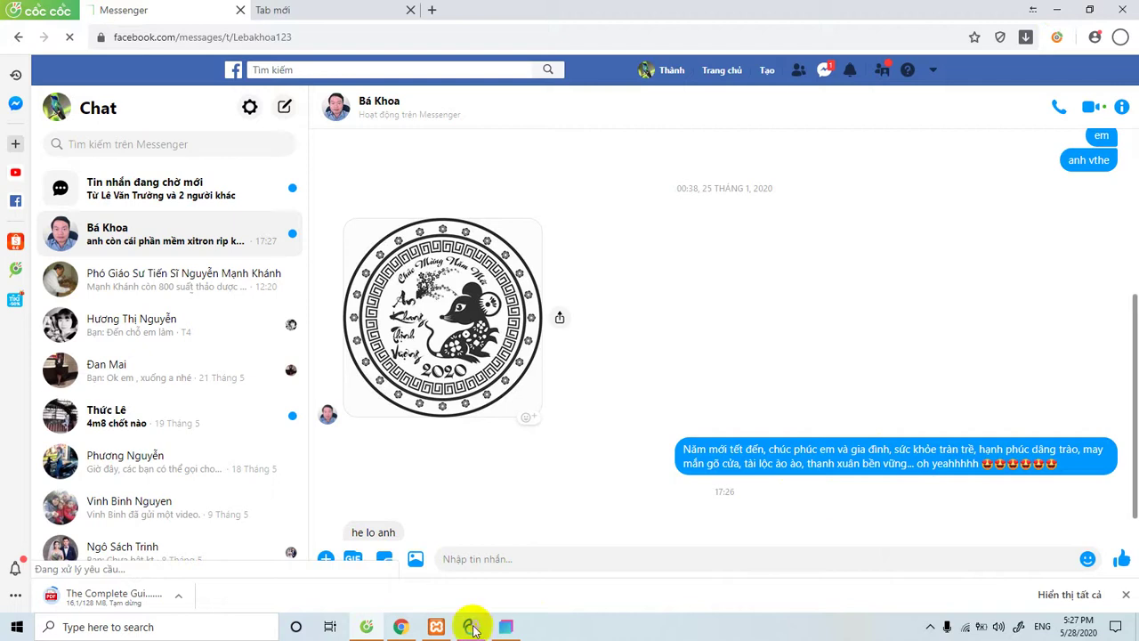
left_click(504, 627)
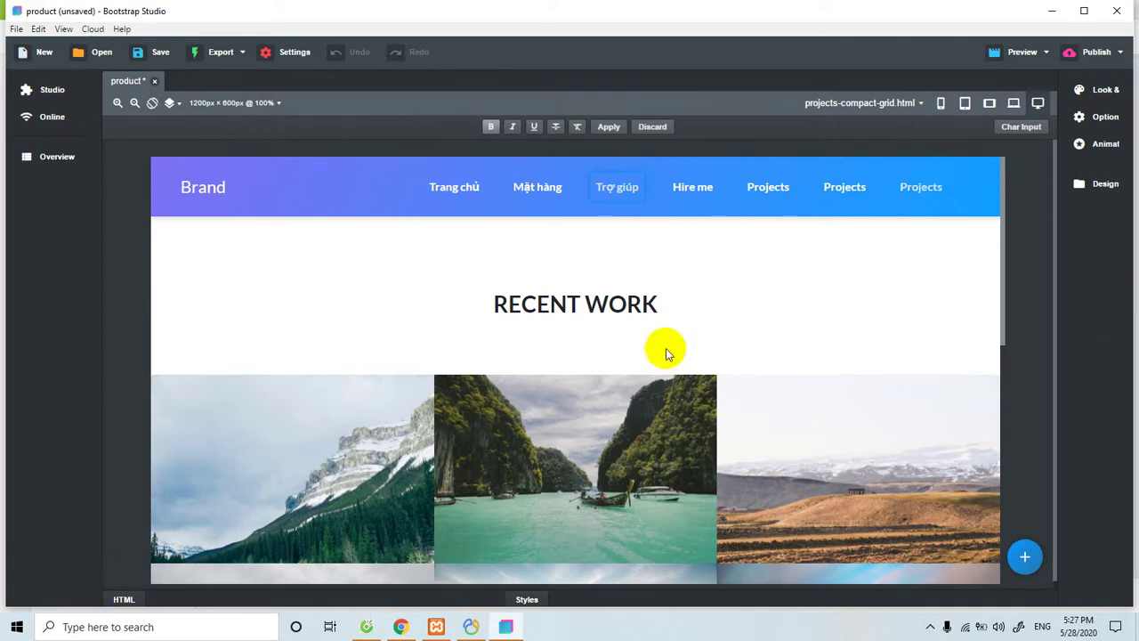
Confirm the Trợ giúp link text and try to edit the last Projects navigation link
left_click(346, 185)
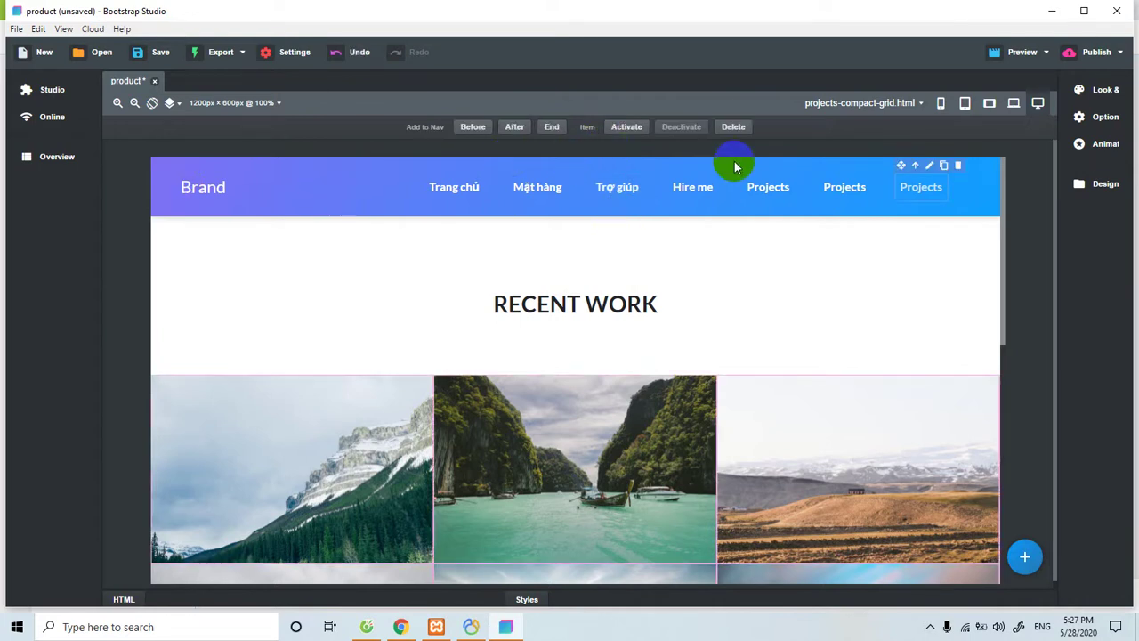
left_click(921, 192)
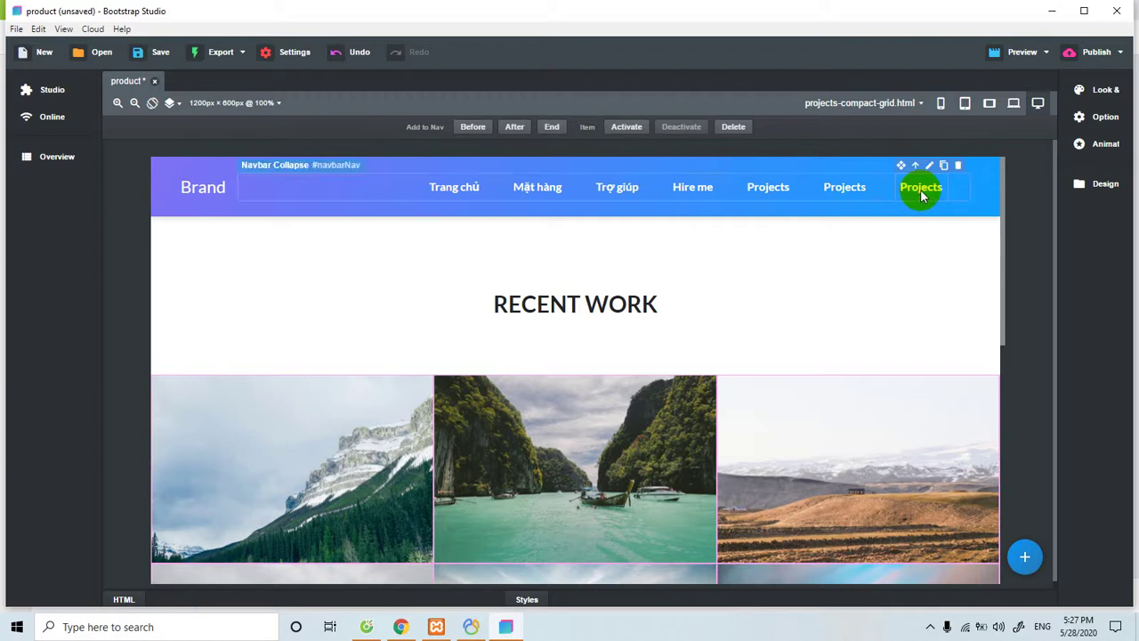
left_click(921, 192)
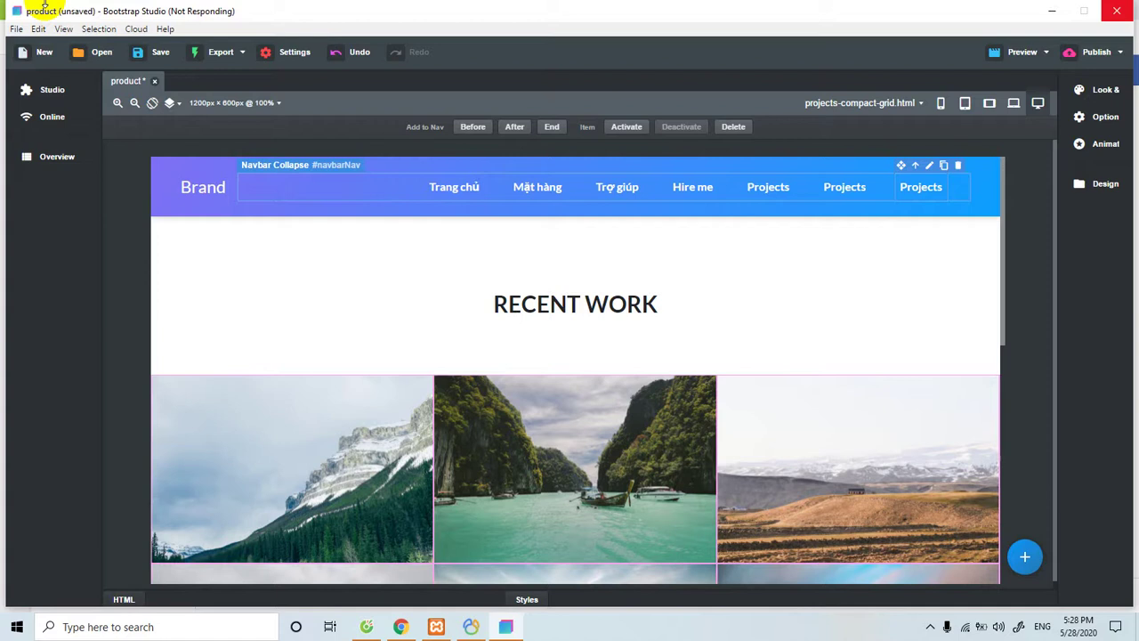
left_click(24, 40)
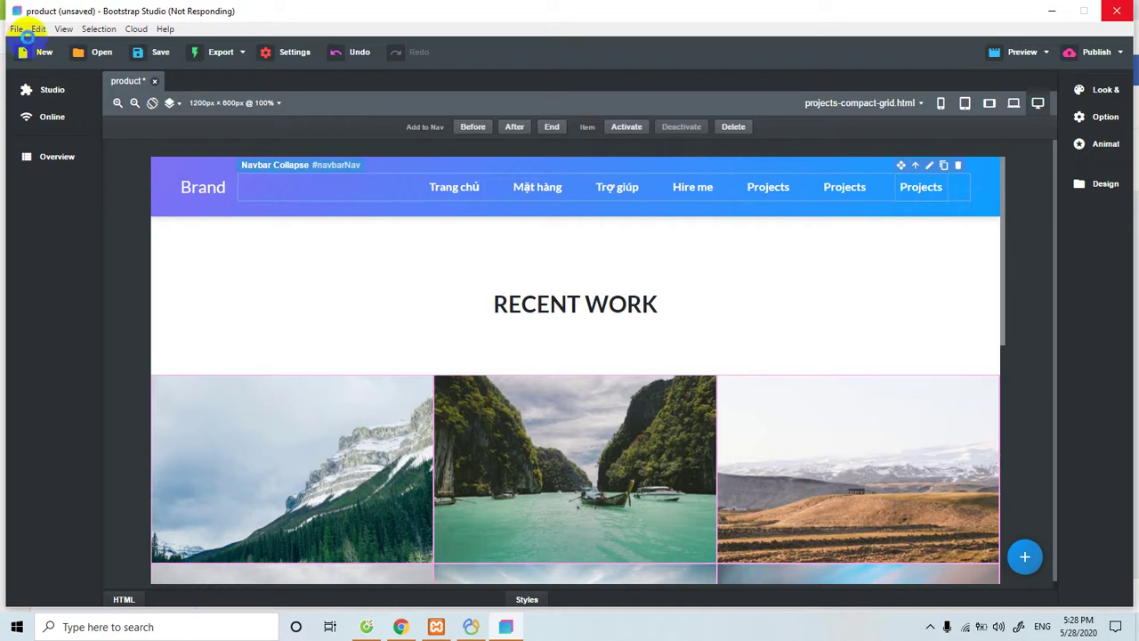
Close the Cốc Cốc browser window showing the Messenger chats
left_click(364, 629)
right_click(365, 629)
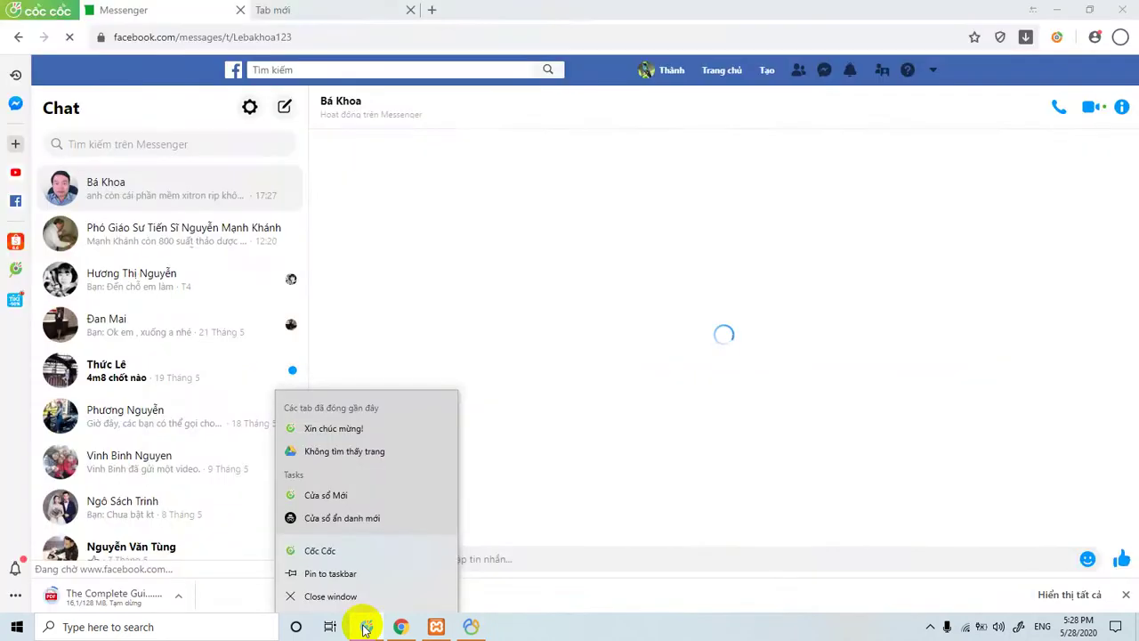
left_click(331, 598)
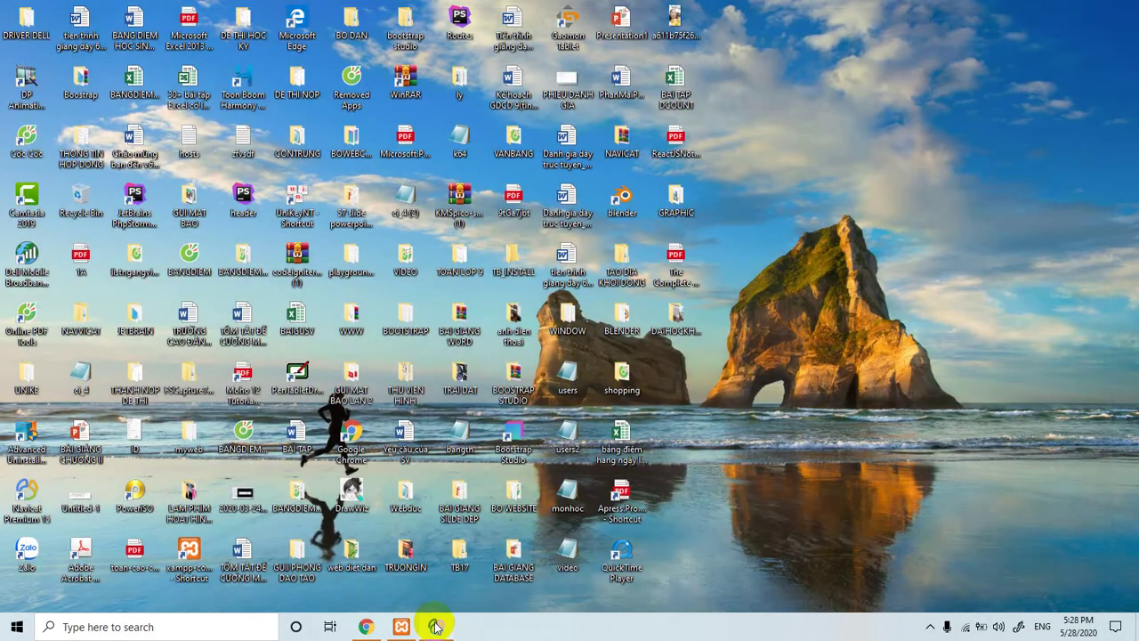
mouse_move(434, 625)
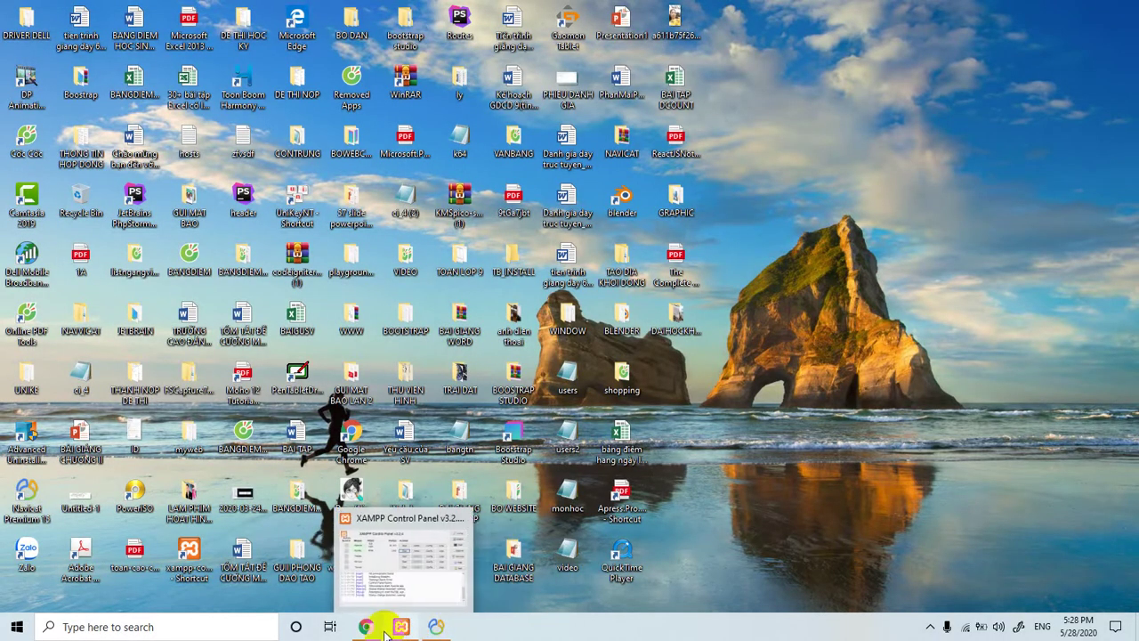
left_click(434, 625)
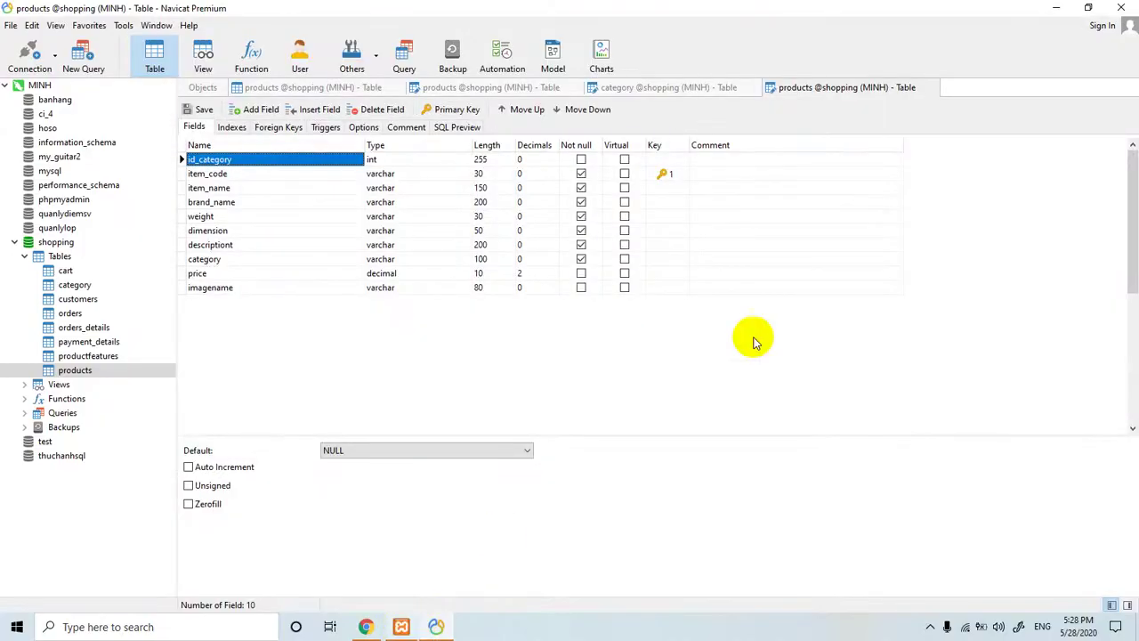
left_click(1055, 8)
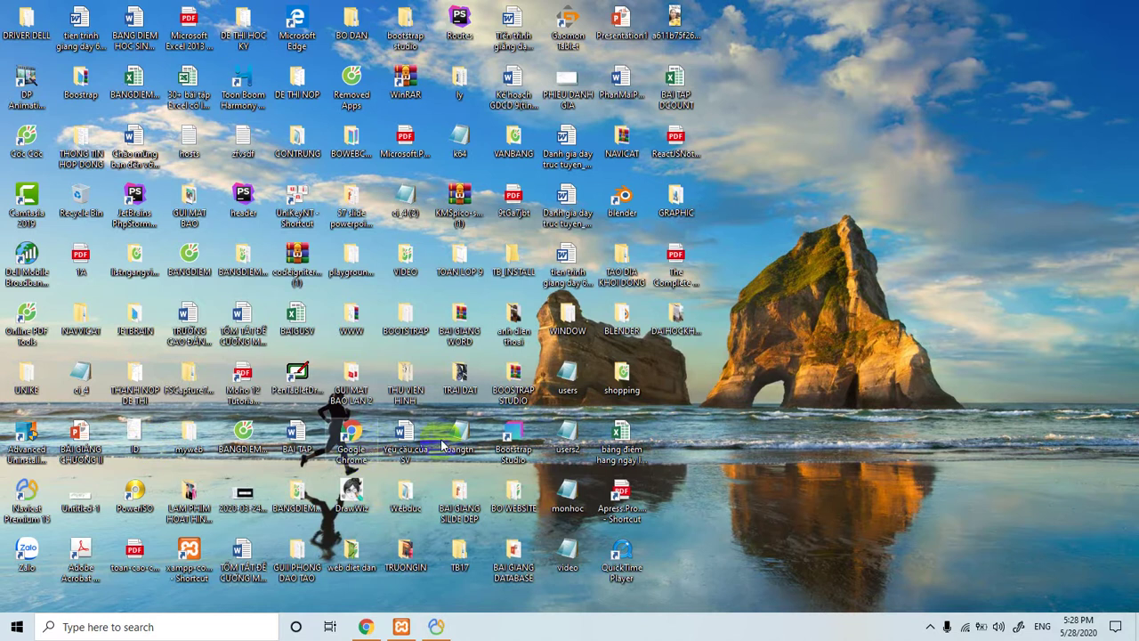
Relaunch Bootstrap Studio and reopen the product design from the recent designs
left_click(821, 329)
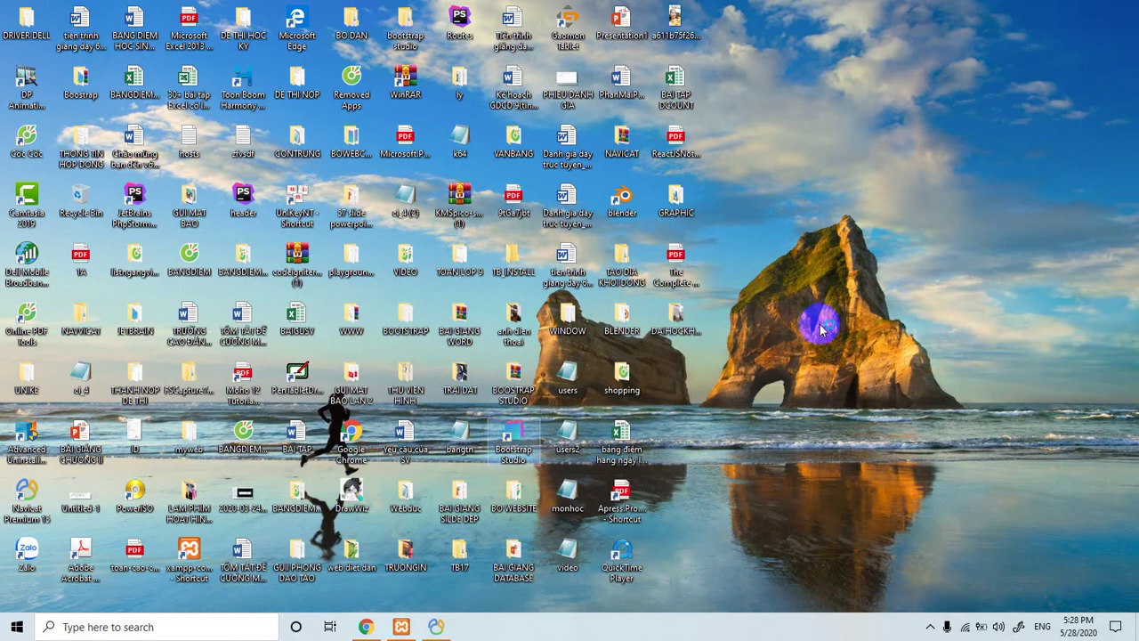
left_click(804, 311)
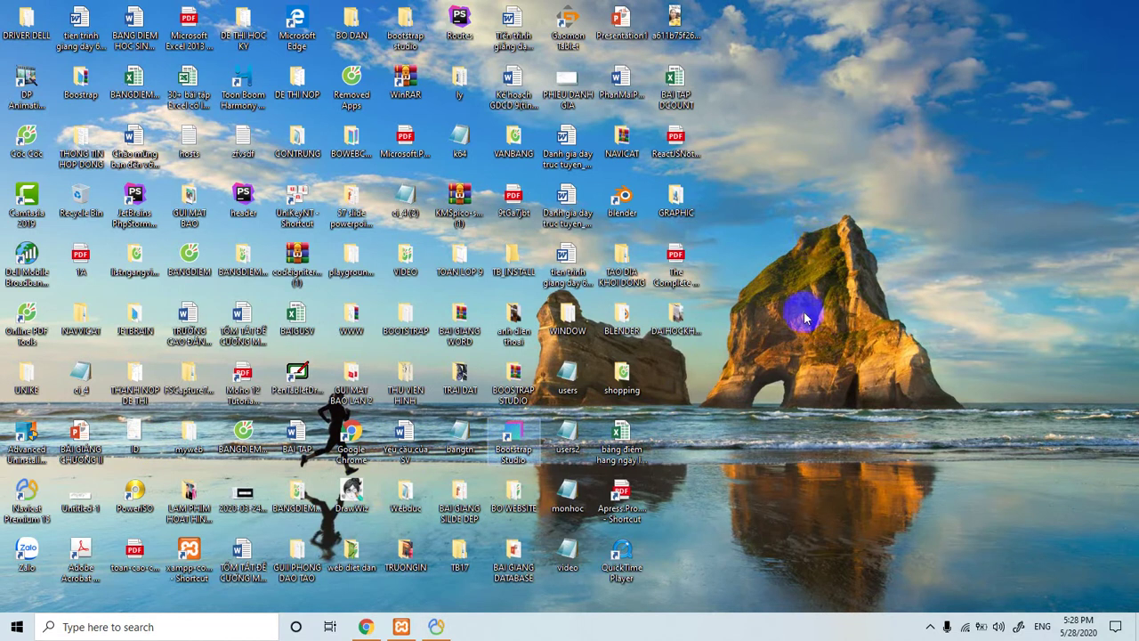
left_click(803, 267)
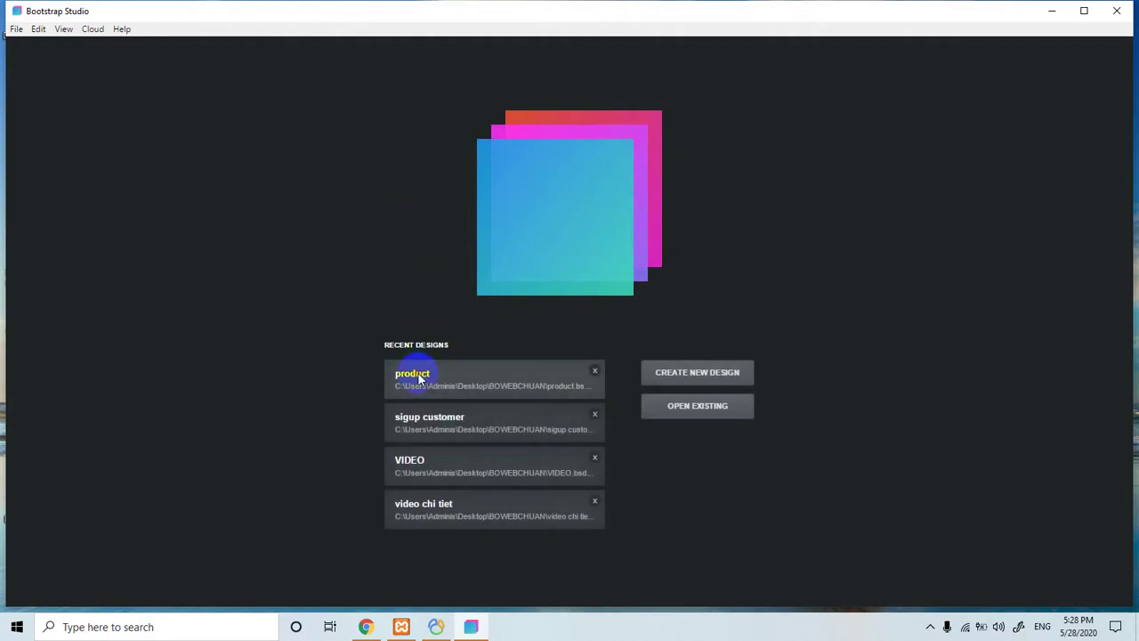
left_click(419, 378)
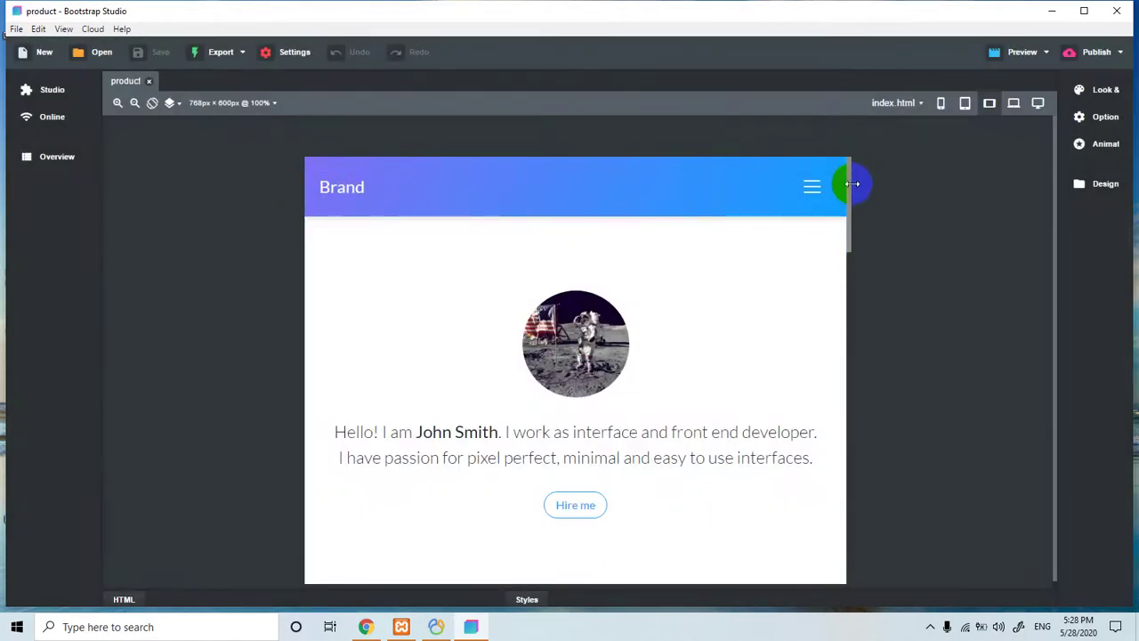
Switch the index.html page to the desktop preview size and look at the list of the design's pages
left_click(812, 194)
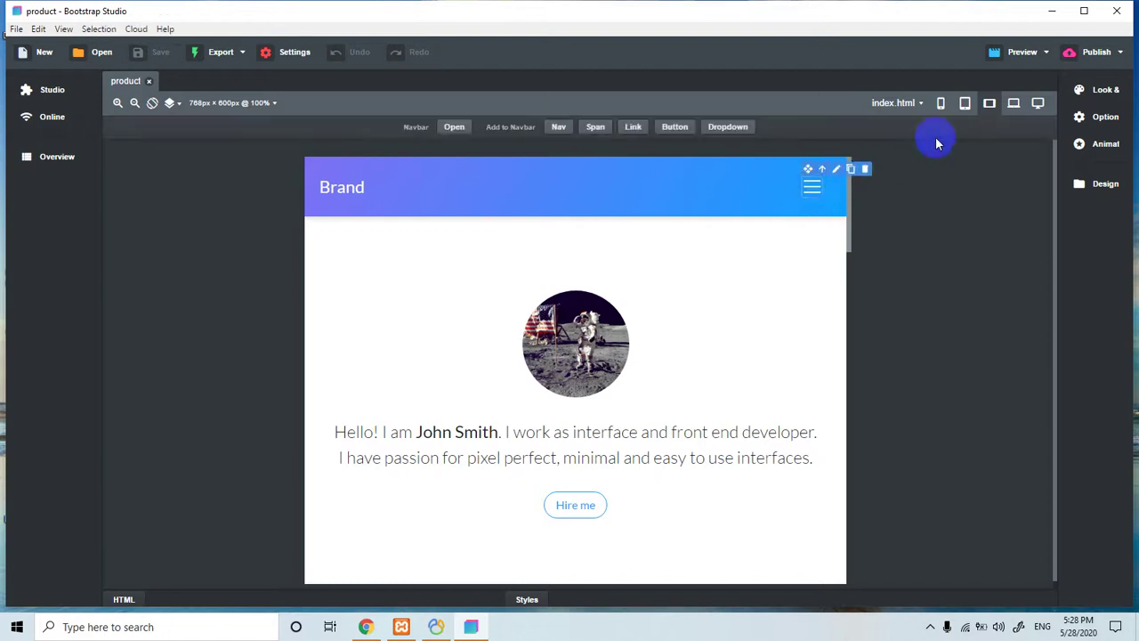
left_click(1037, 102)
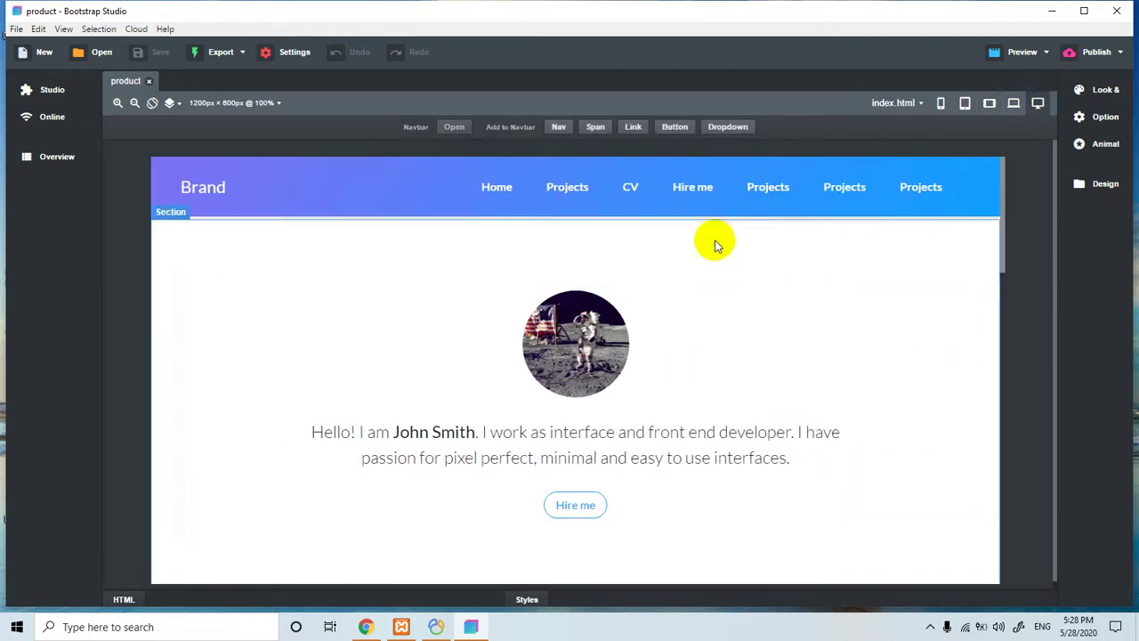
left_click(921, 102)
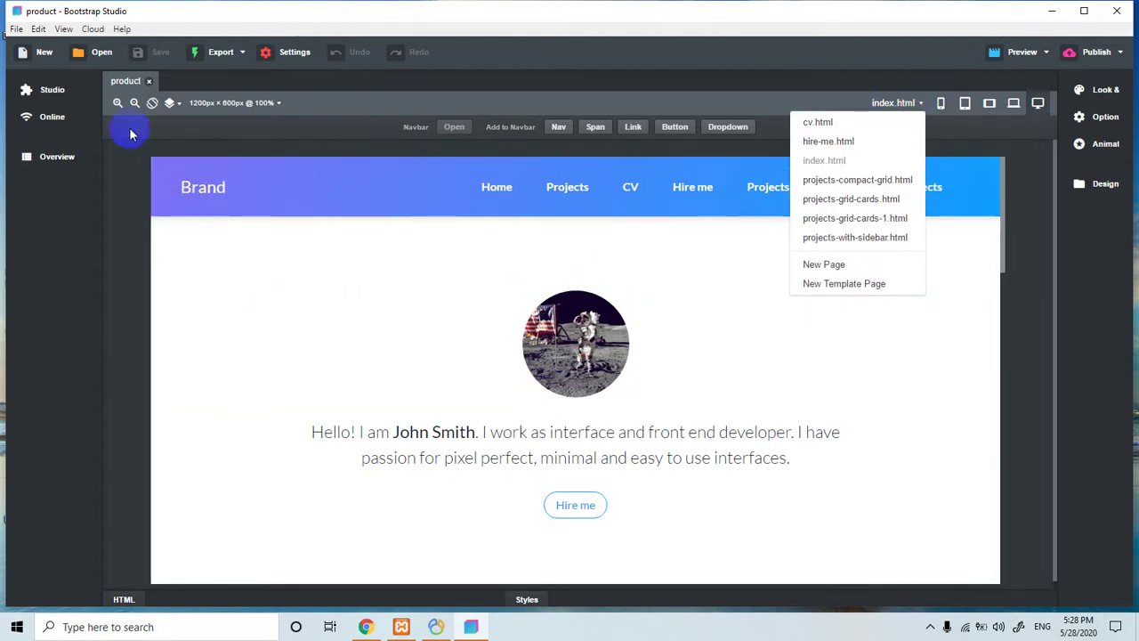
While choosing the export destination in the export options, create a folder named product inside the Desktop shopping folder
left_click(16, 29)
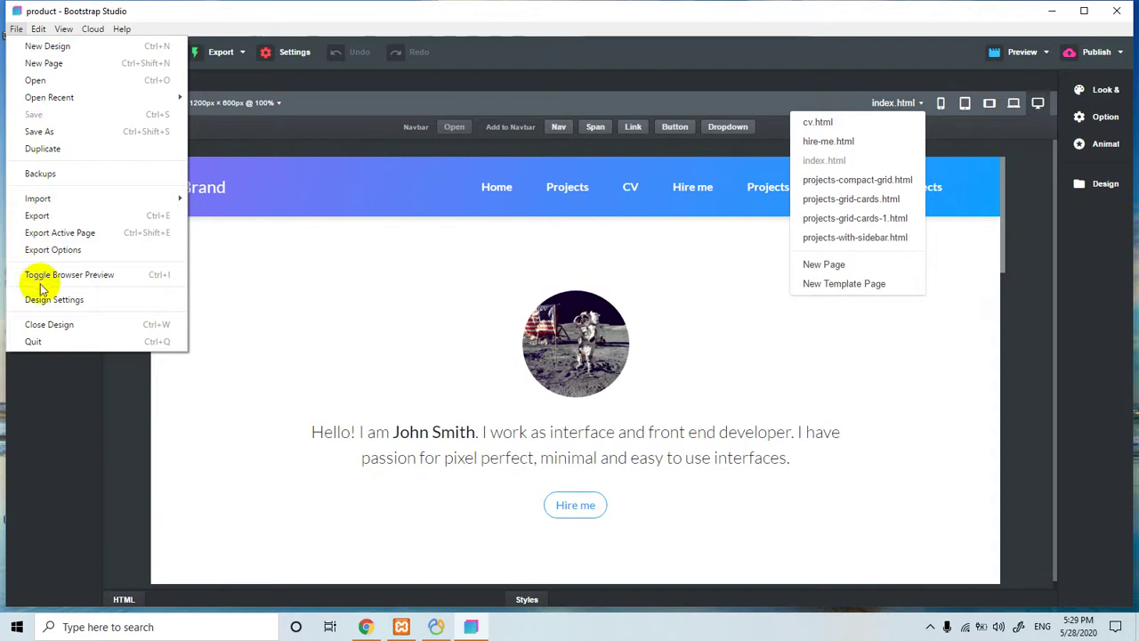
left_click(47, 251)
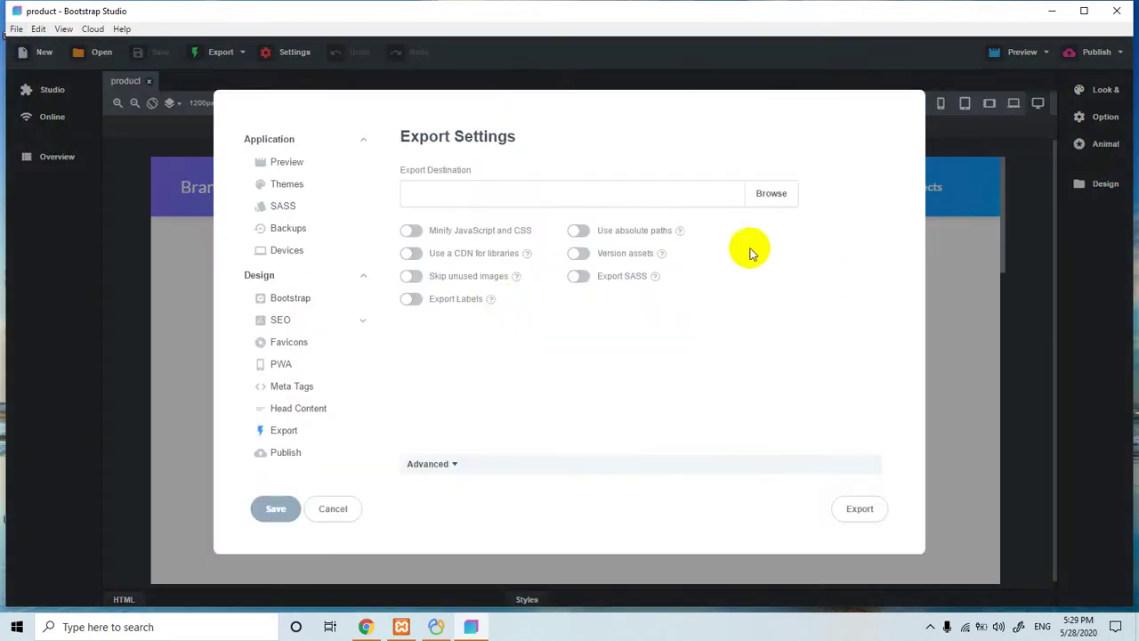
left_click(771, 194)
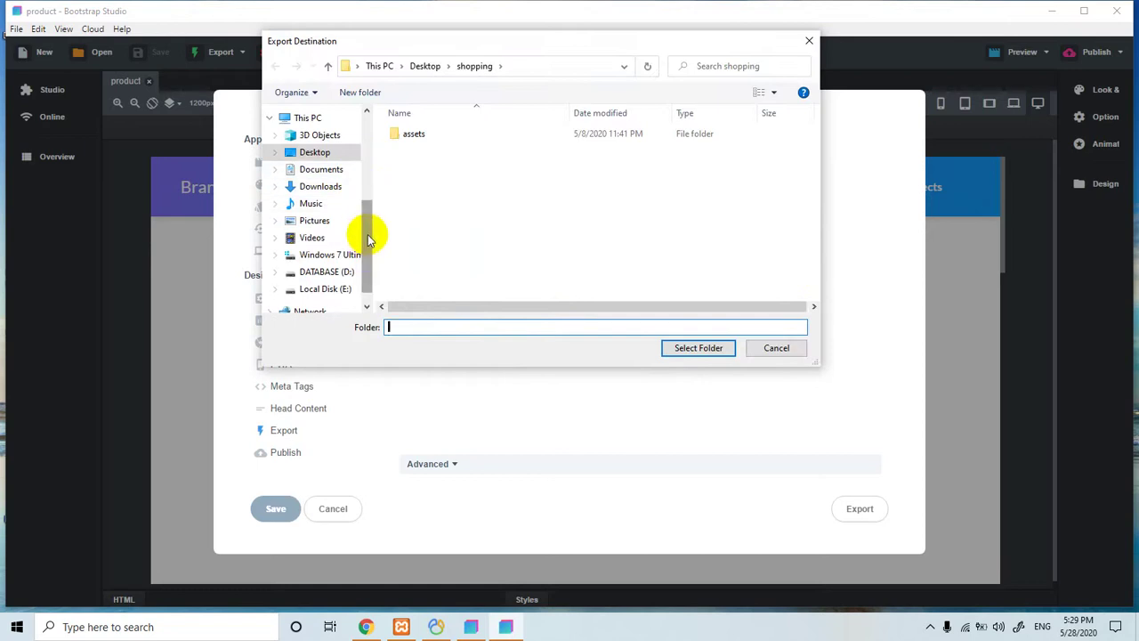
right_click(394, 192)
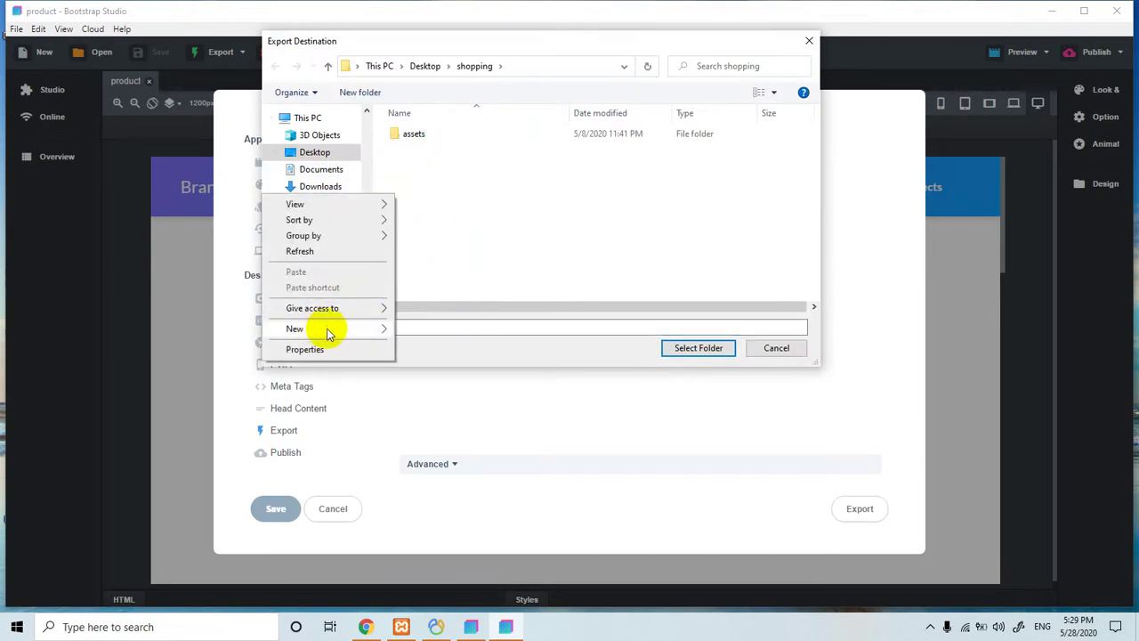
mouse_move(373, 334)
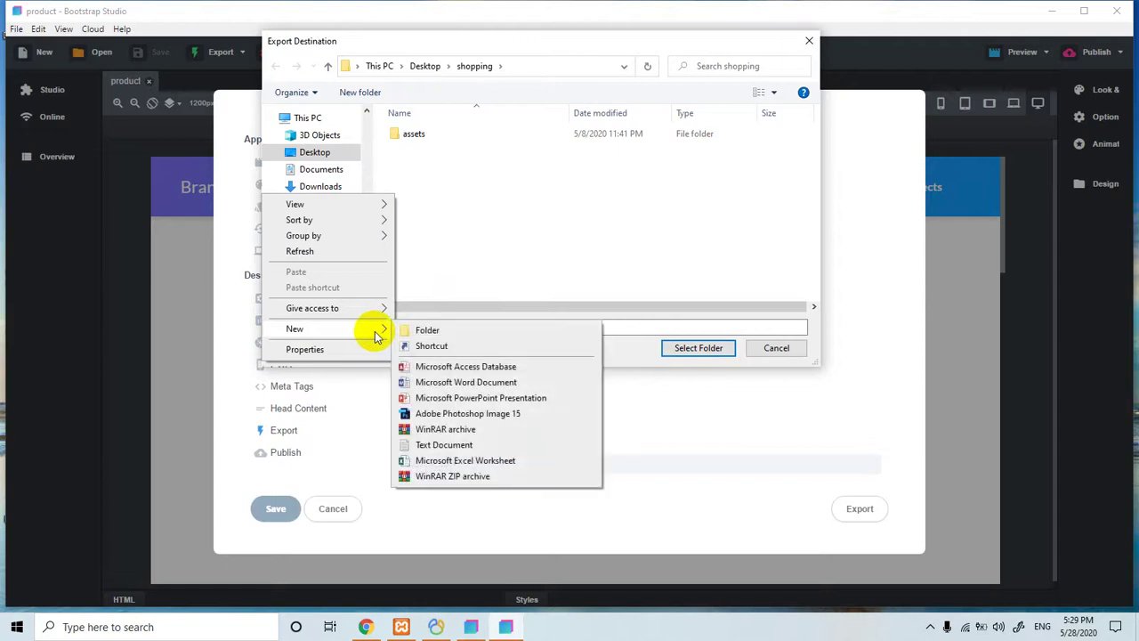
left_click(430, 332)
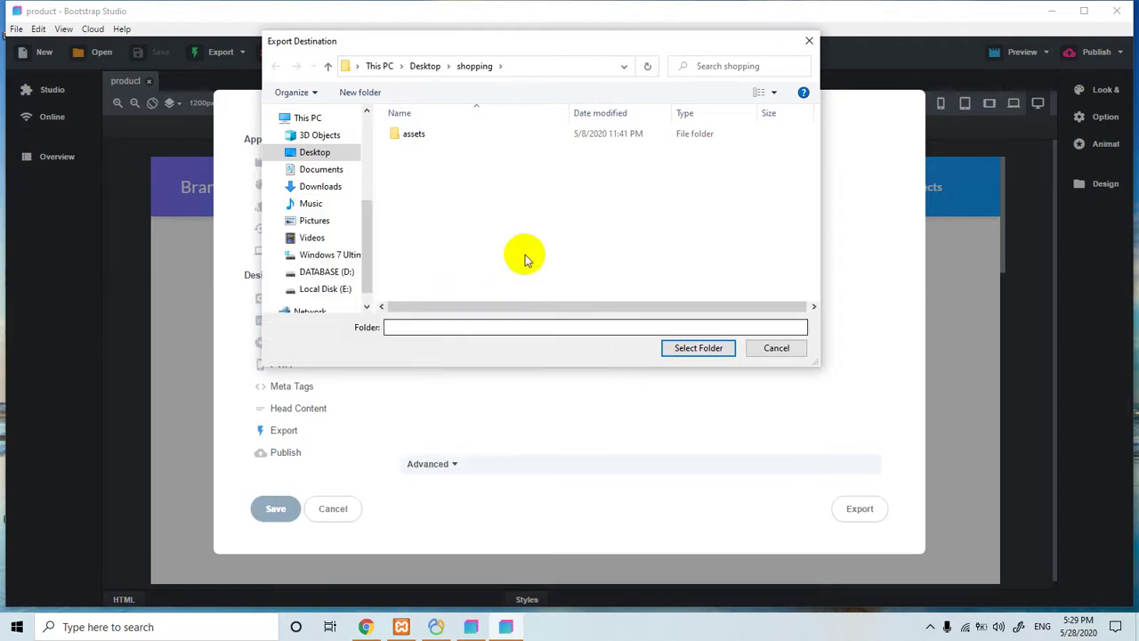
key("BackSpace")
type("prodcu")
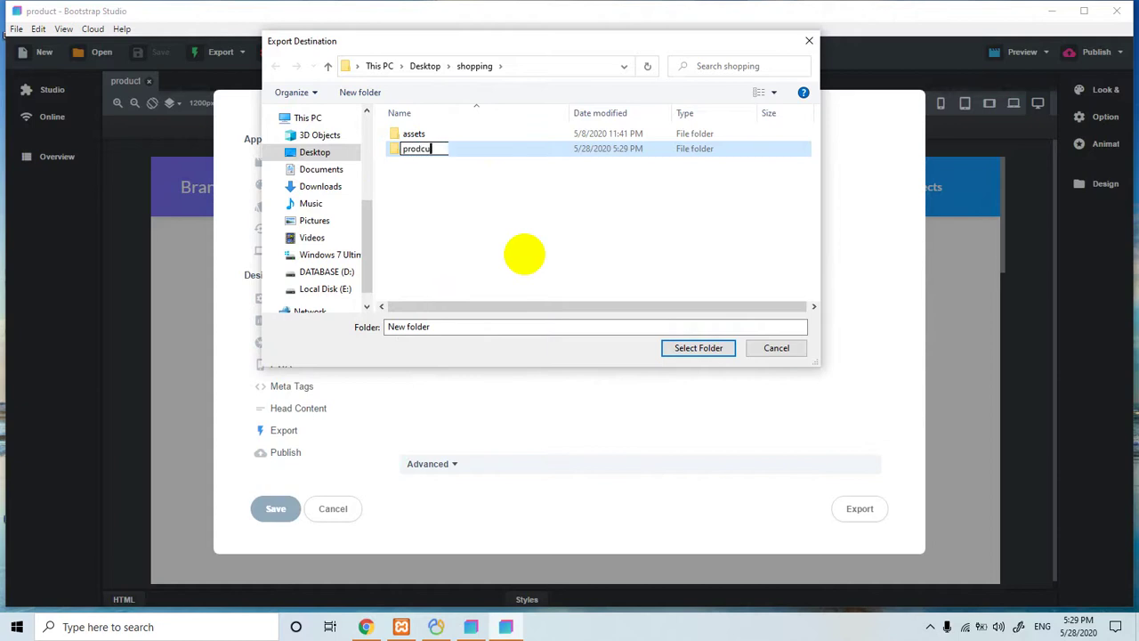
type("t")
key("BackSpace")
key("BackSpace")
key("BackSpace")
type("uct")
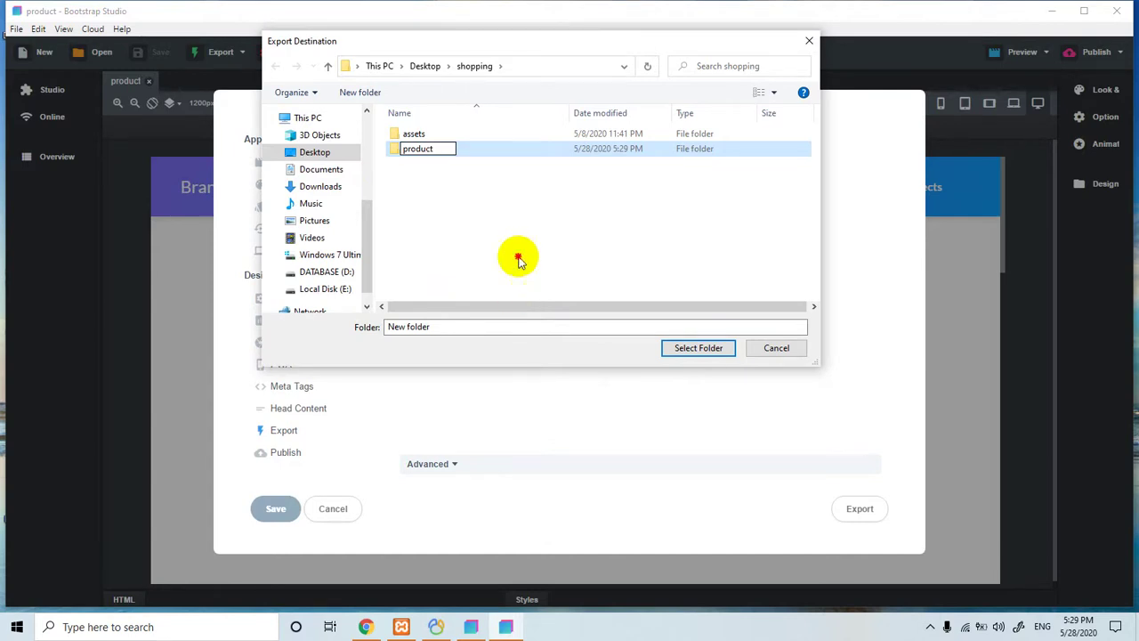
left_click(416, 194)
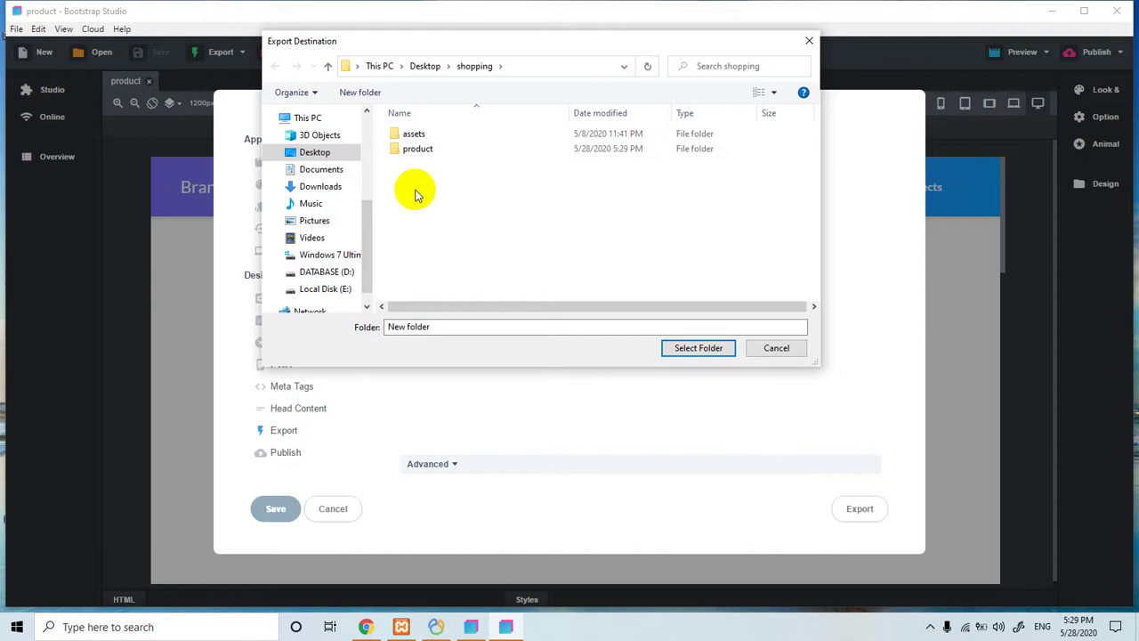
Set the shopping\product folder as the export destination and save the export settings
double_click(396, 146)
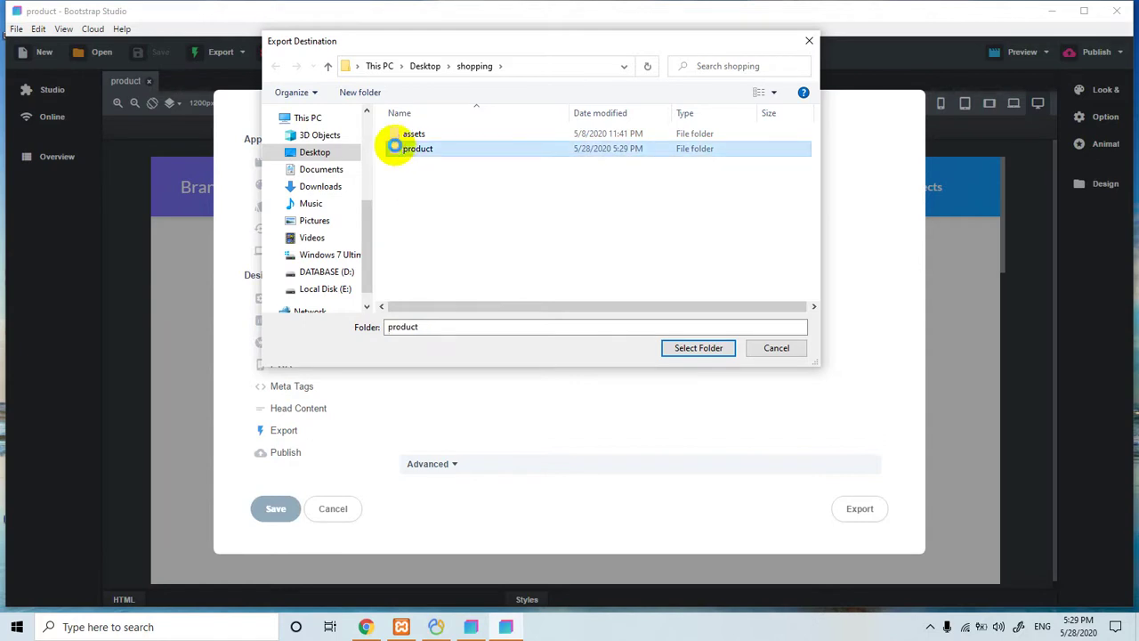
left_click(698, 348)
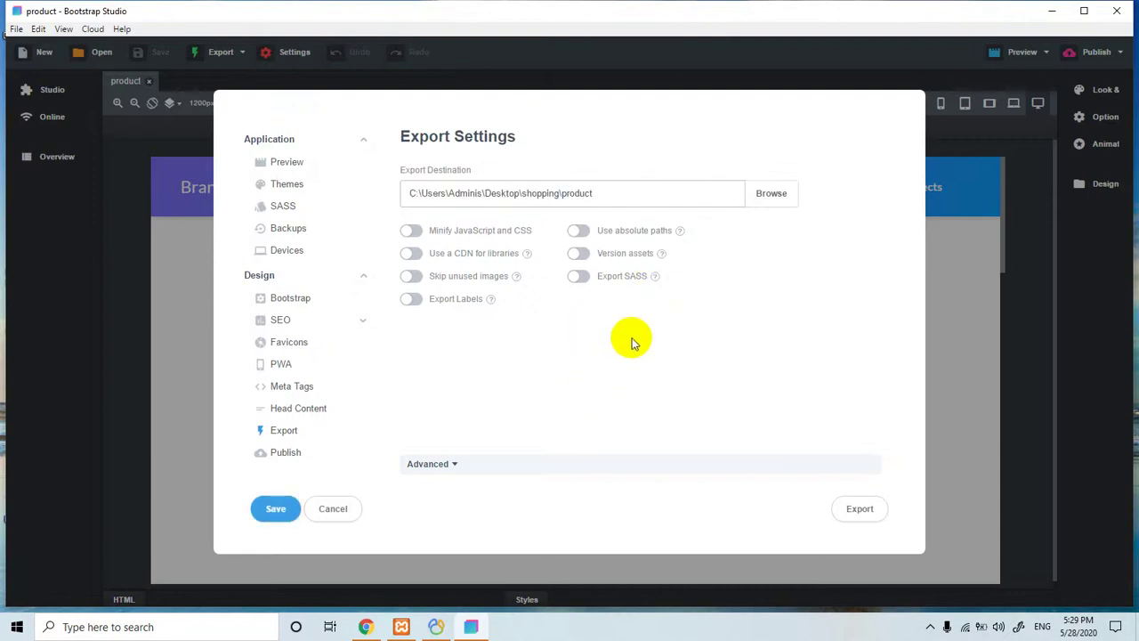
left_click(276, 512)
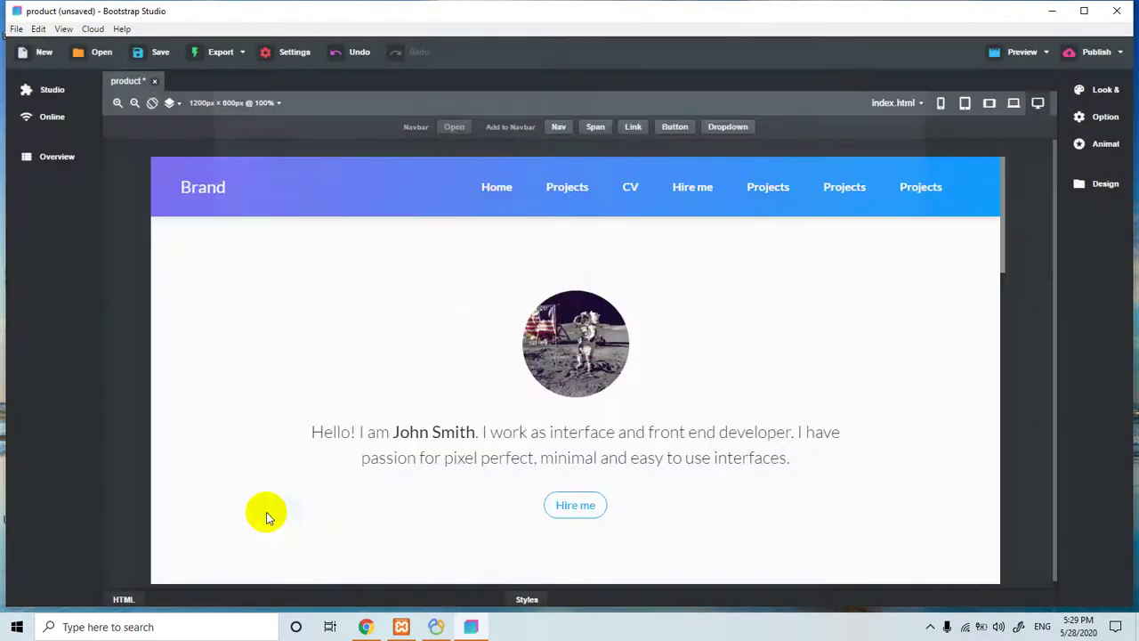
Export the whole product design to the chosen destination folder
left_click(16, 29)
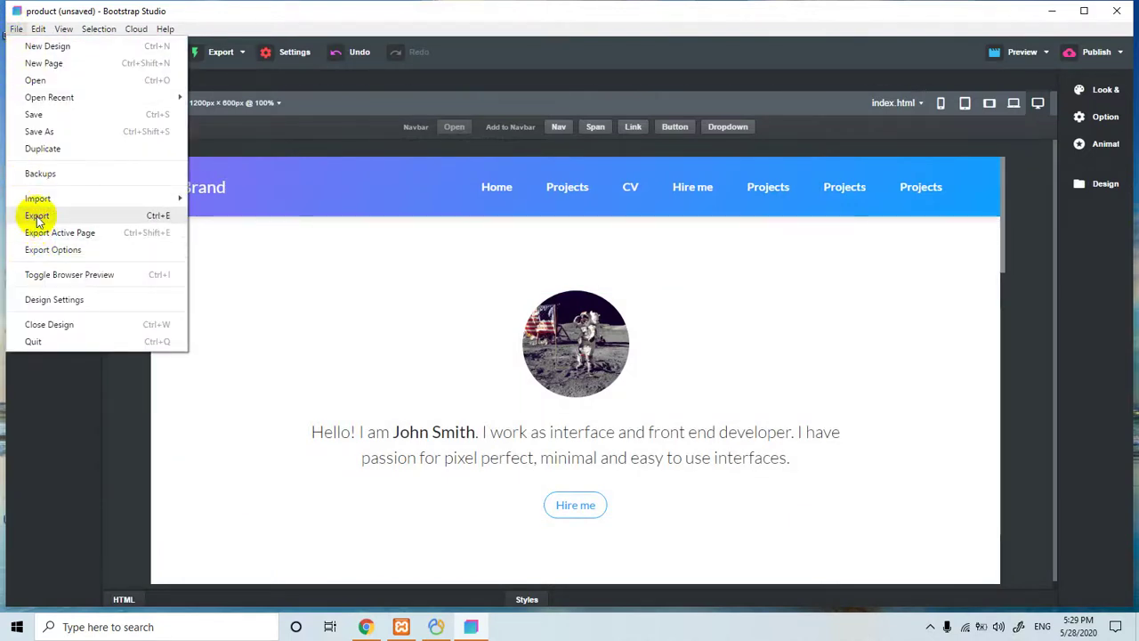
left_click(36, 216)
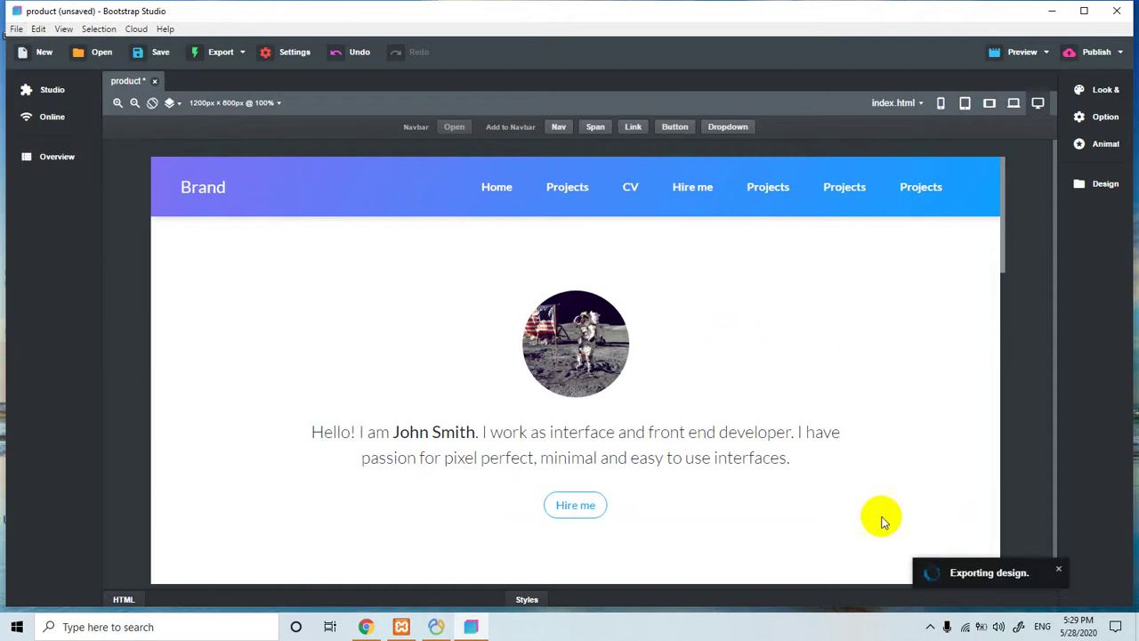
left_click(948, 581)
left_click(913, 574)
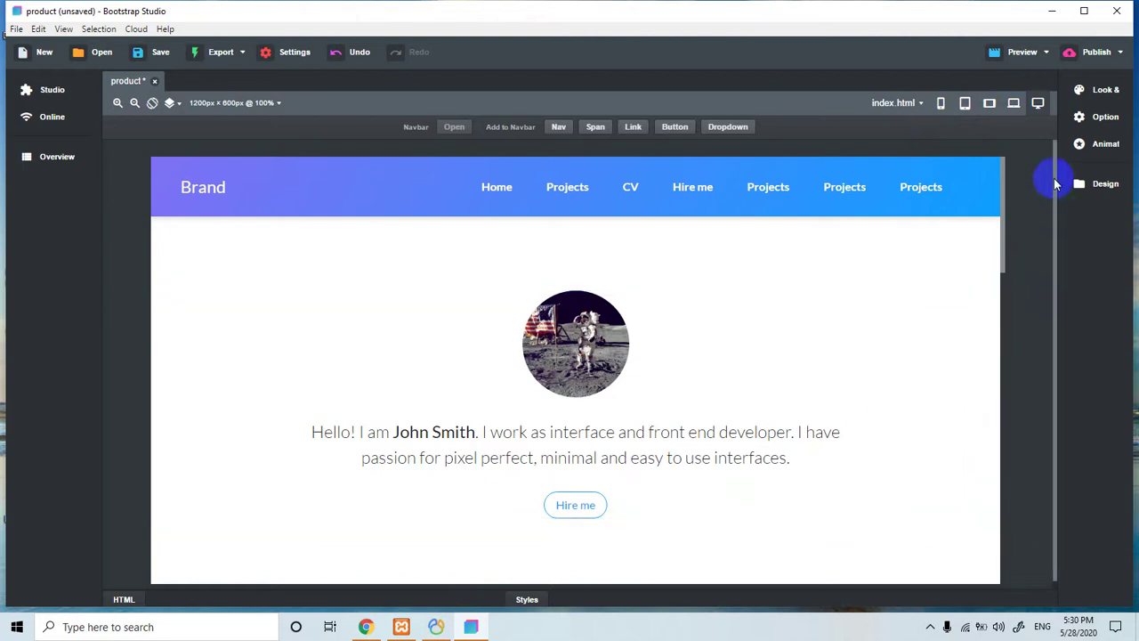
Save the product design and quit Bootstrap Studio
scroll(1056, 241, "down", 1)
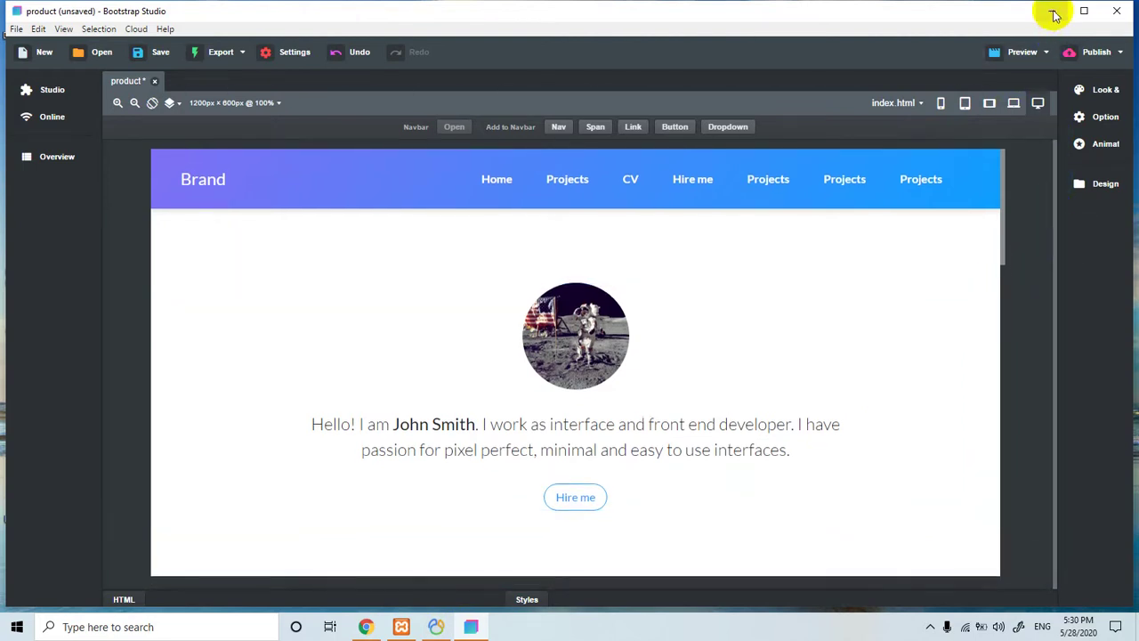
left_click(16, 30)
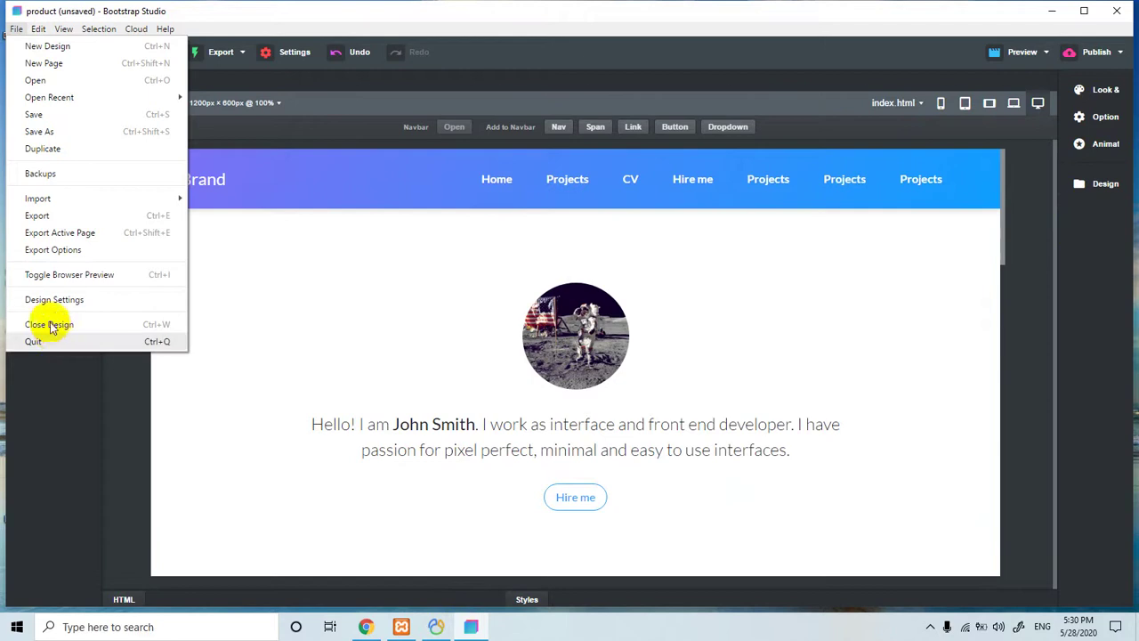
left_click(19, 116)
left_click(14, 29)
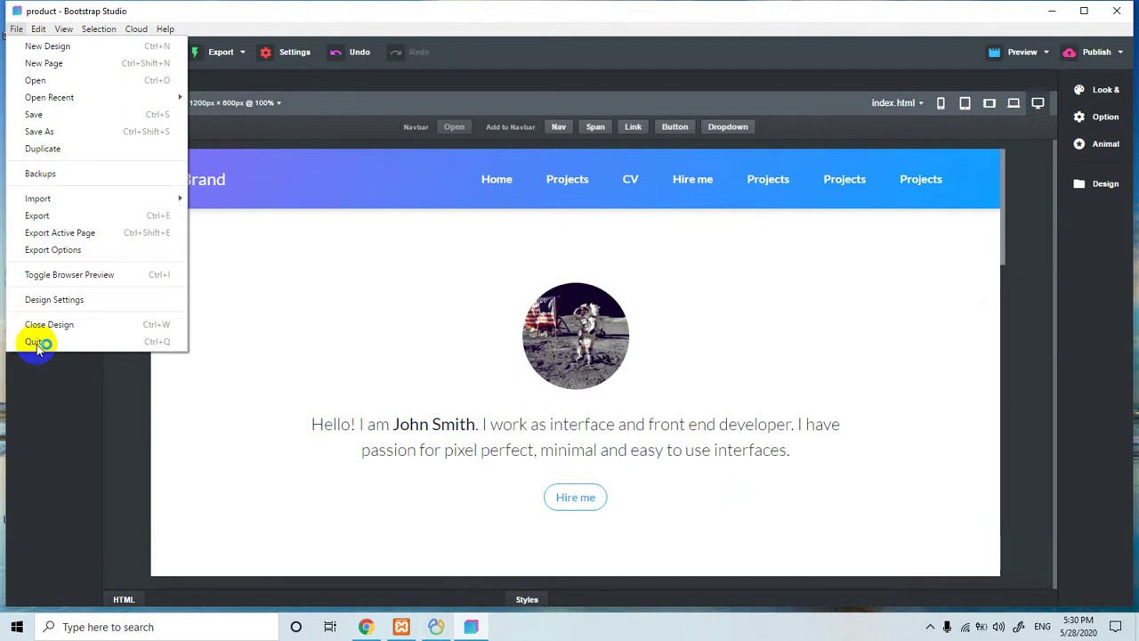
left_click(36, 343)
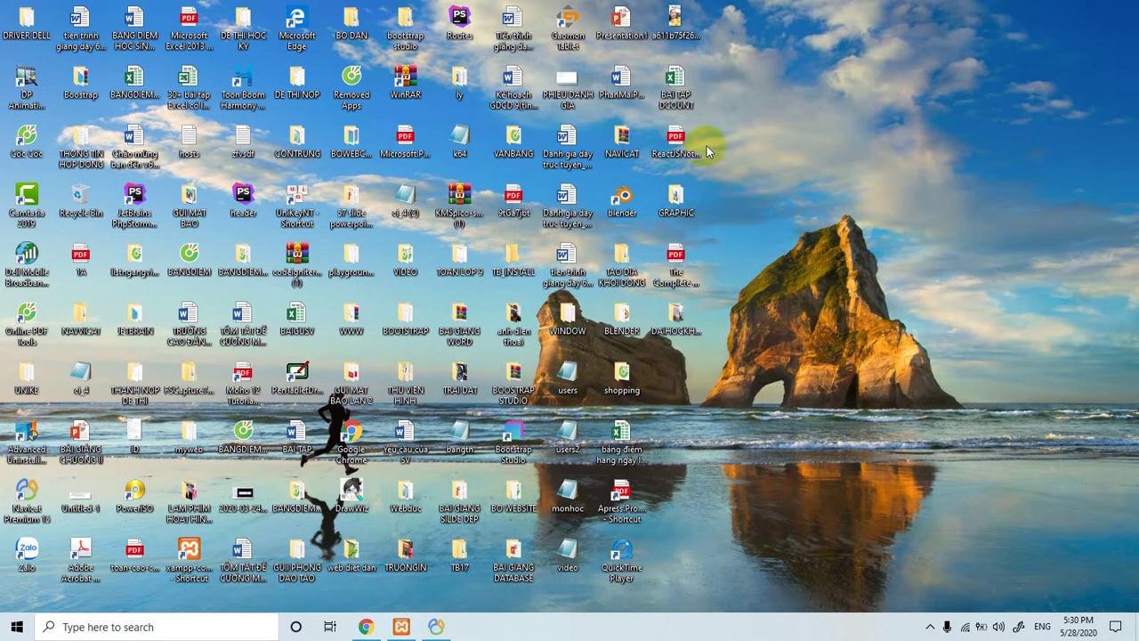
Copy the exported product folder from the shopping folder on the Desktop
left_click(784, 313)
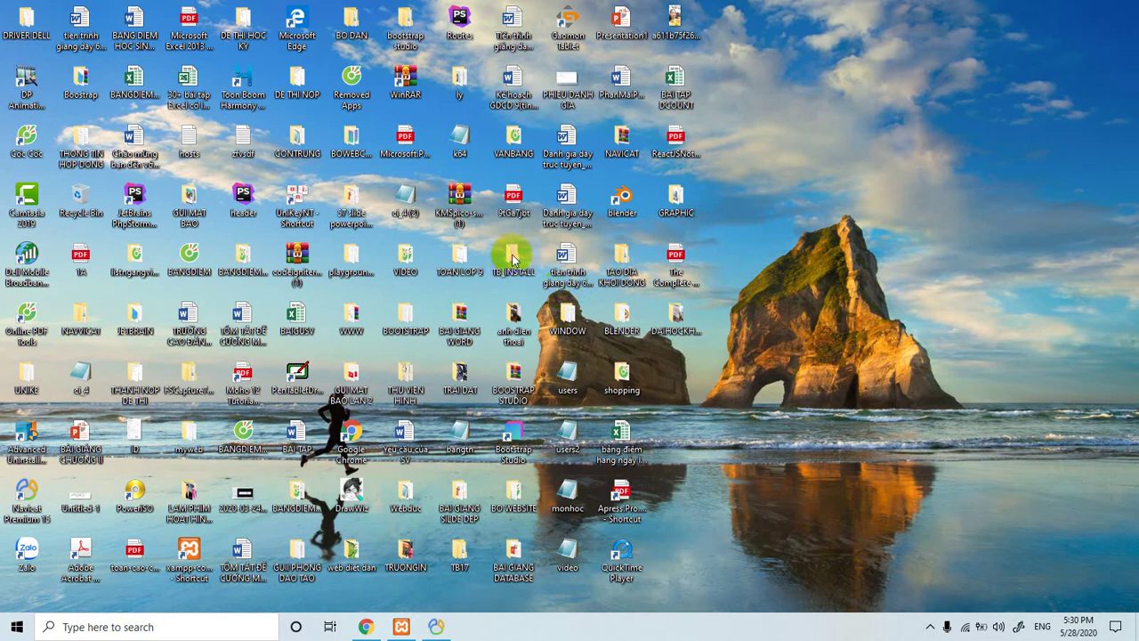
left_click(623, 374)
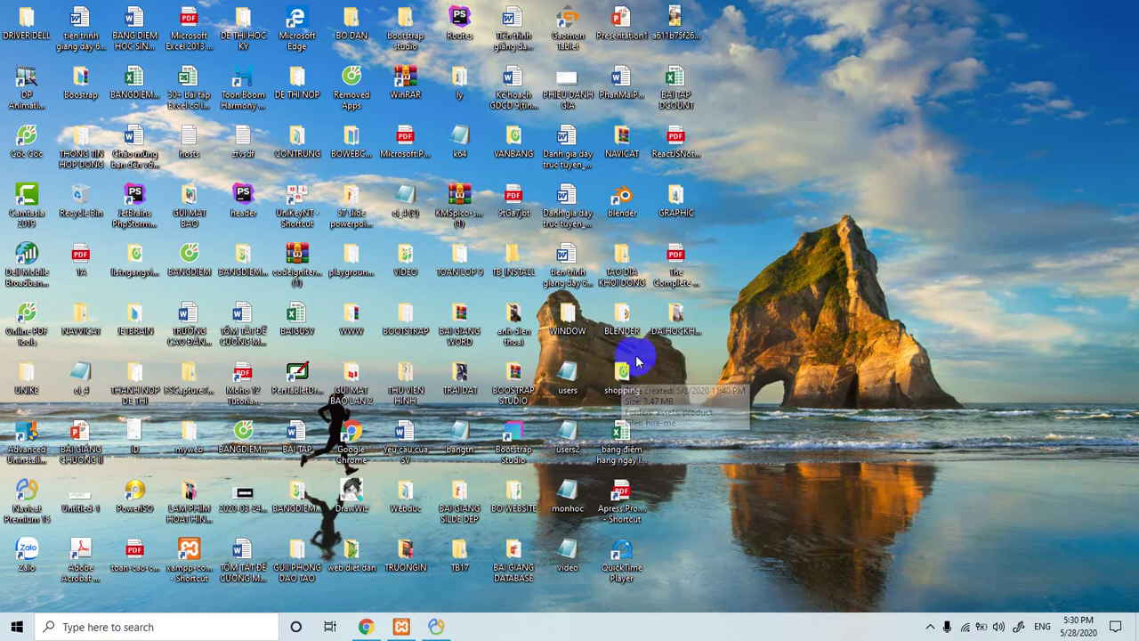
double_click(623, 378)
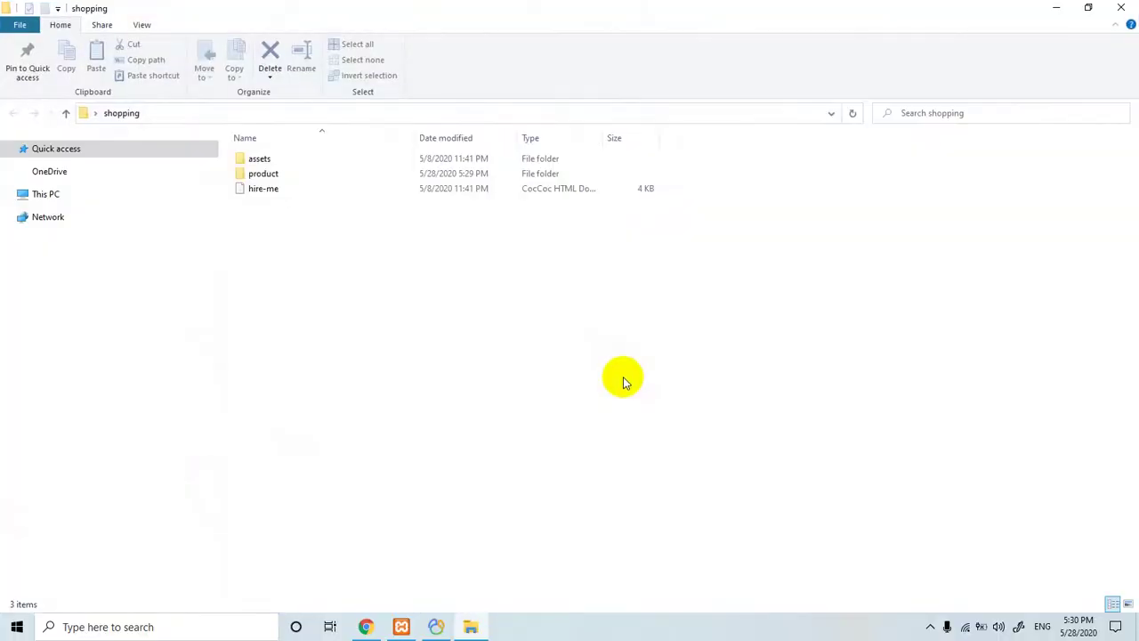
left_click(246, 176)
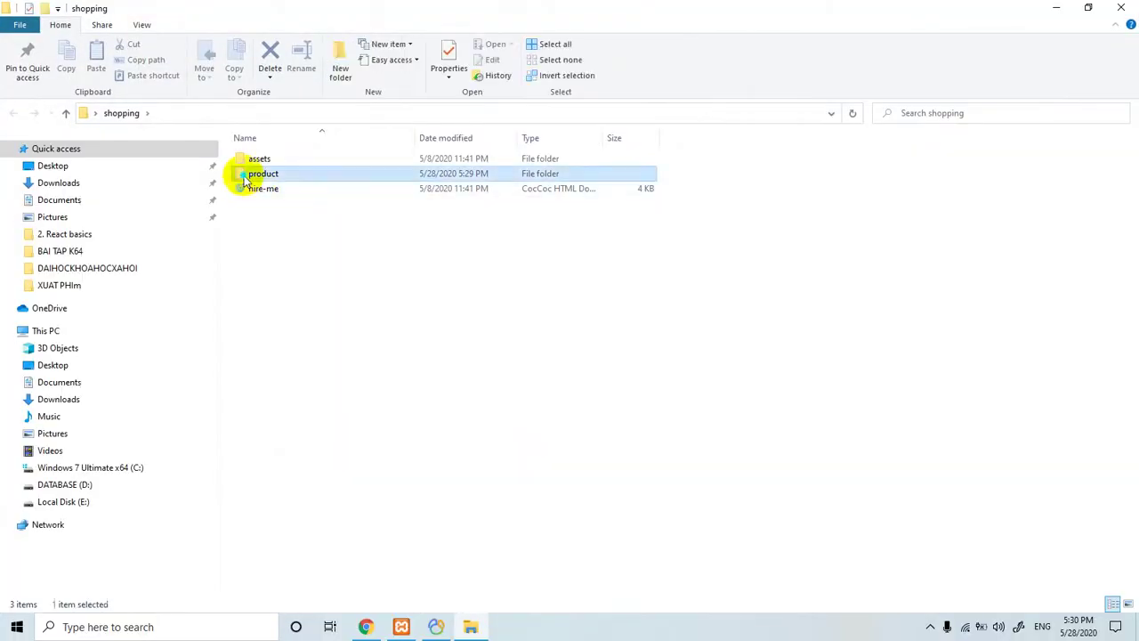
right_click(247, 178)
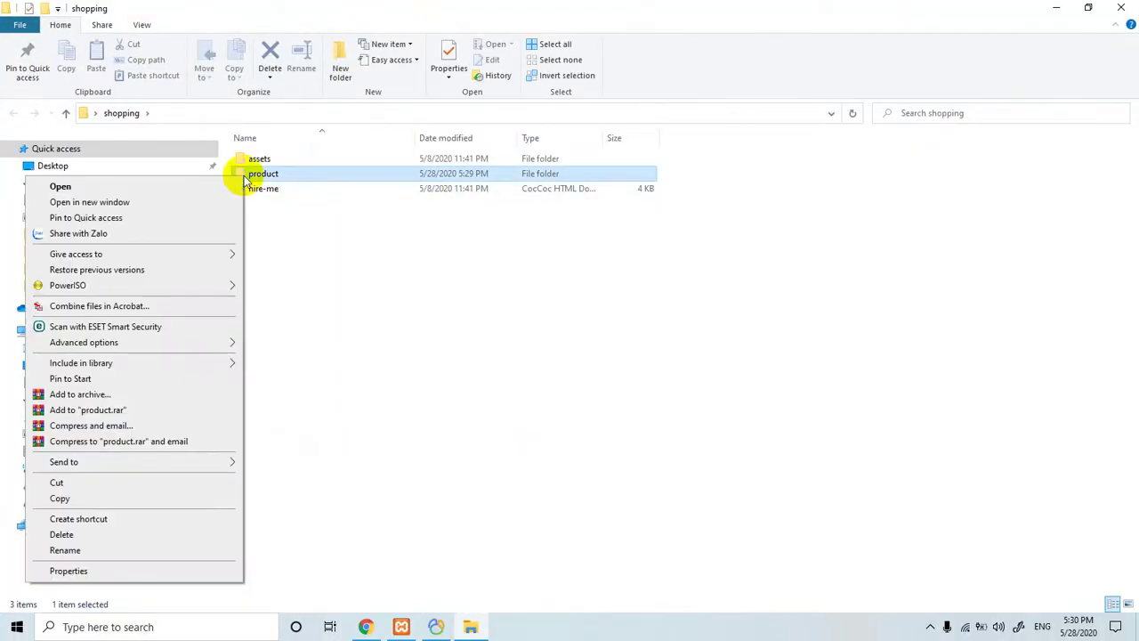
left_click(61, 500)
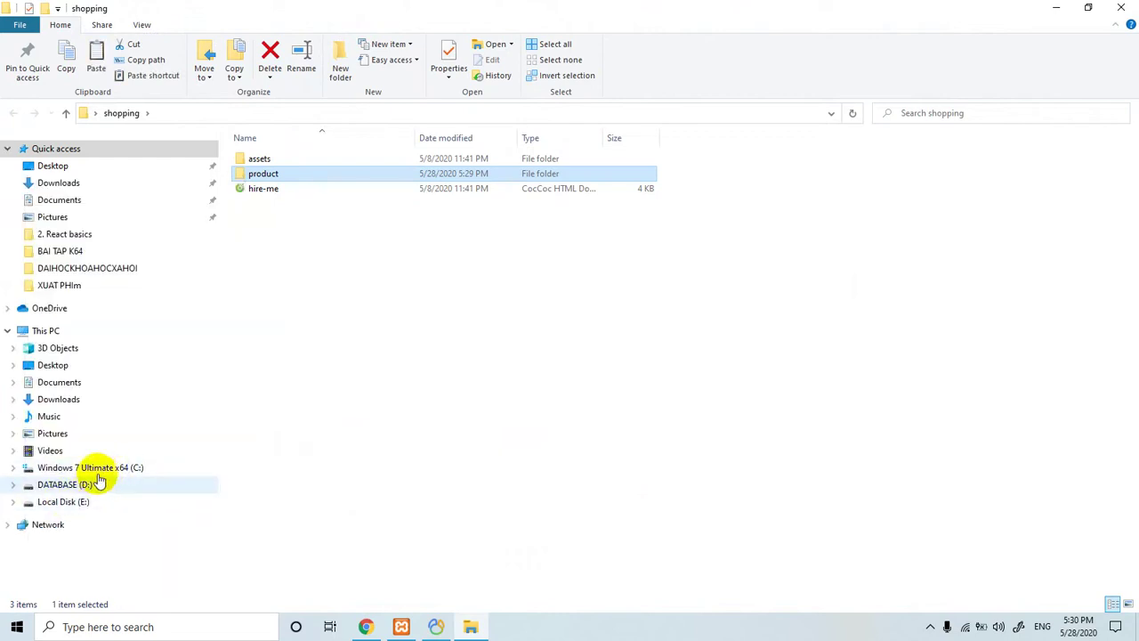
Paste the copied product folder into C:\xampp\htdocs\shopping\public
left_click(107, 468)
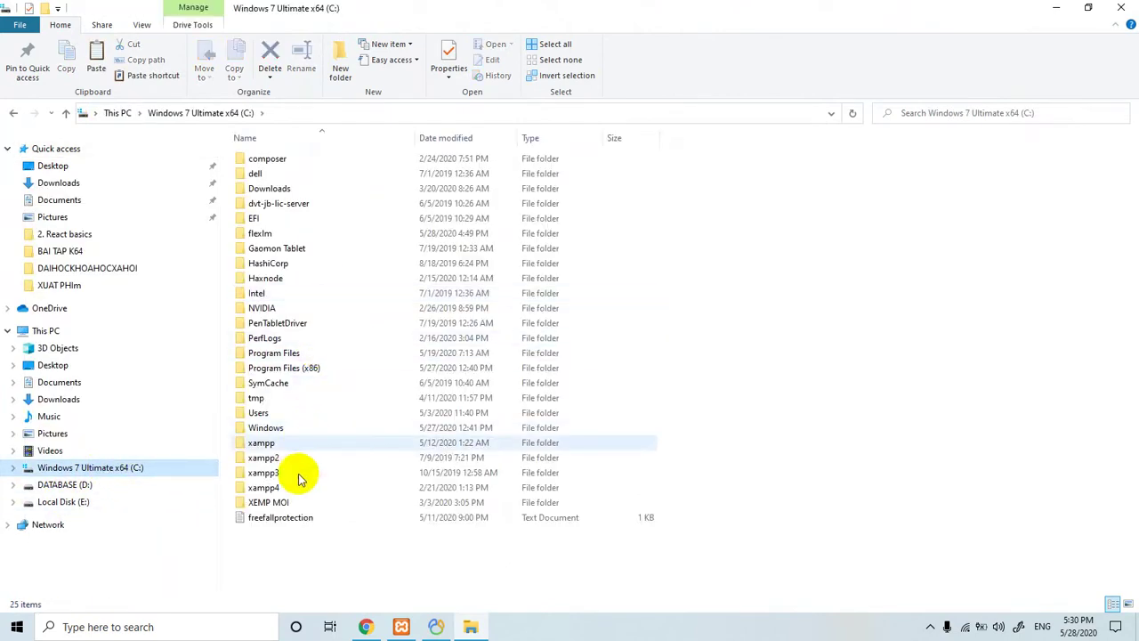
left_click(263, 447)
double_click(263, 446)
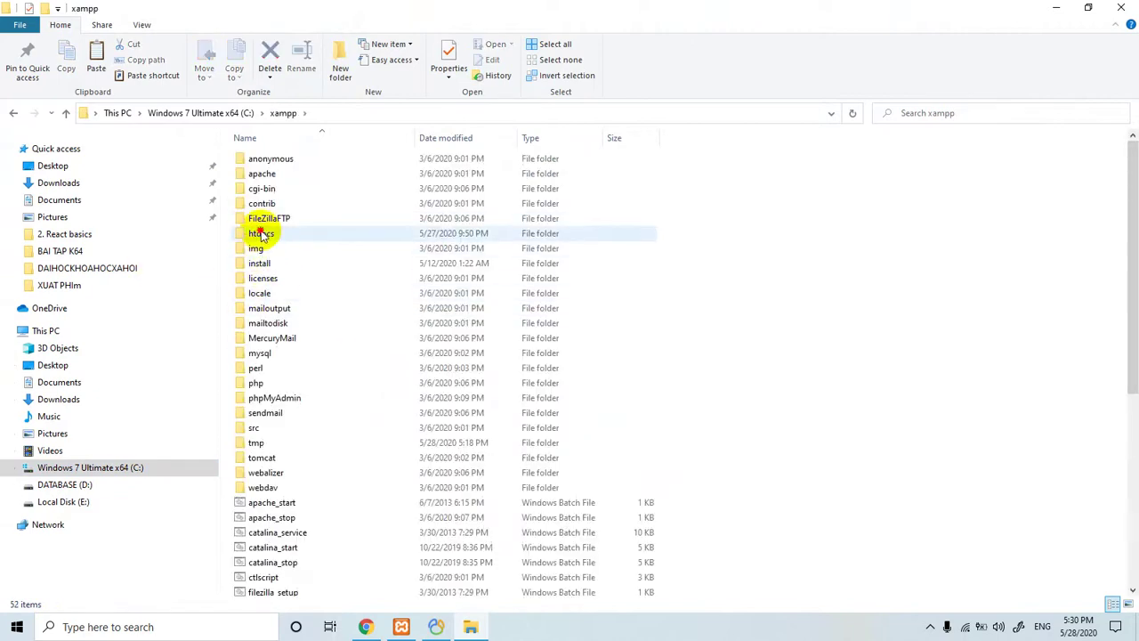
double_click(261, 234)
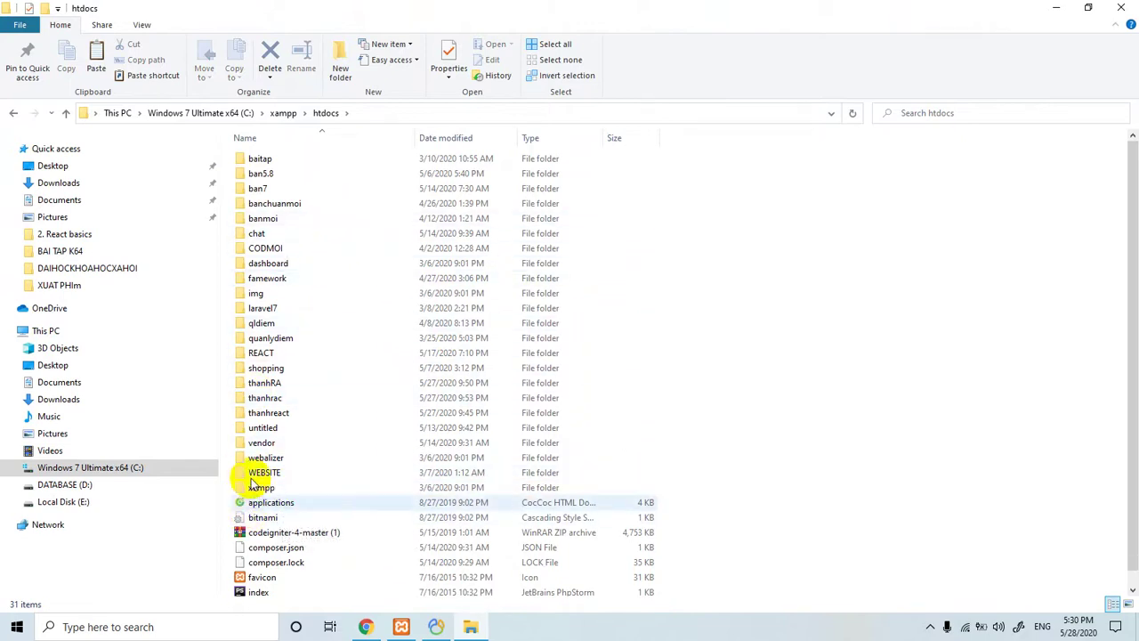
double_click(258, 368)
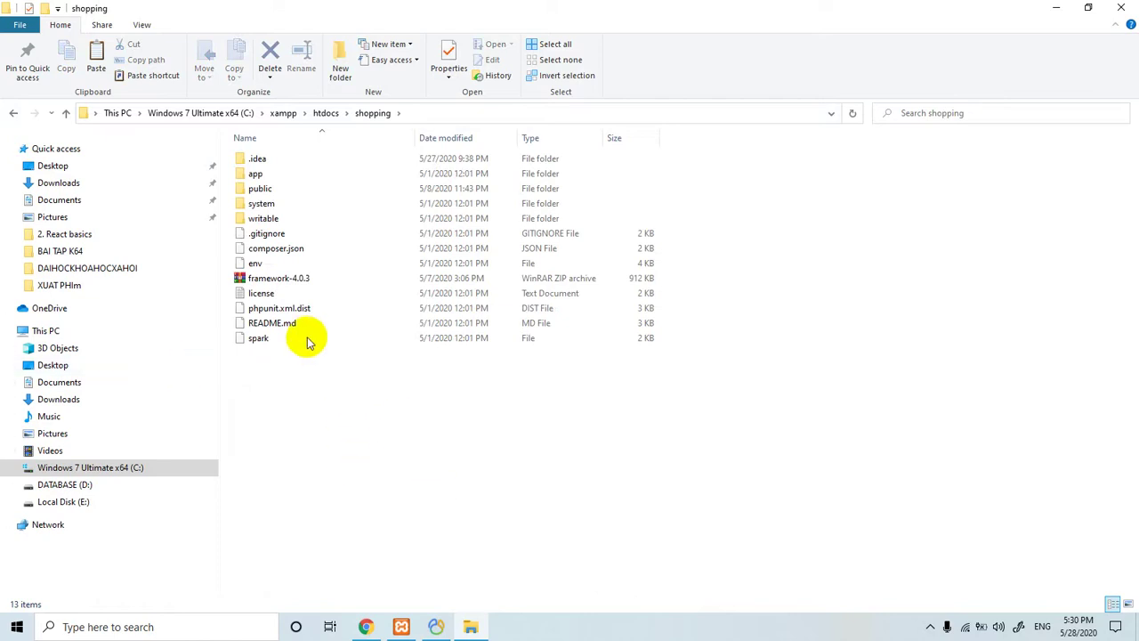
left_click(244, 188)
double_click(244, 189)
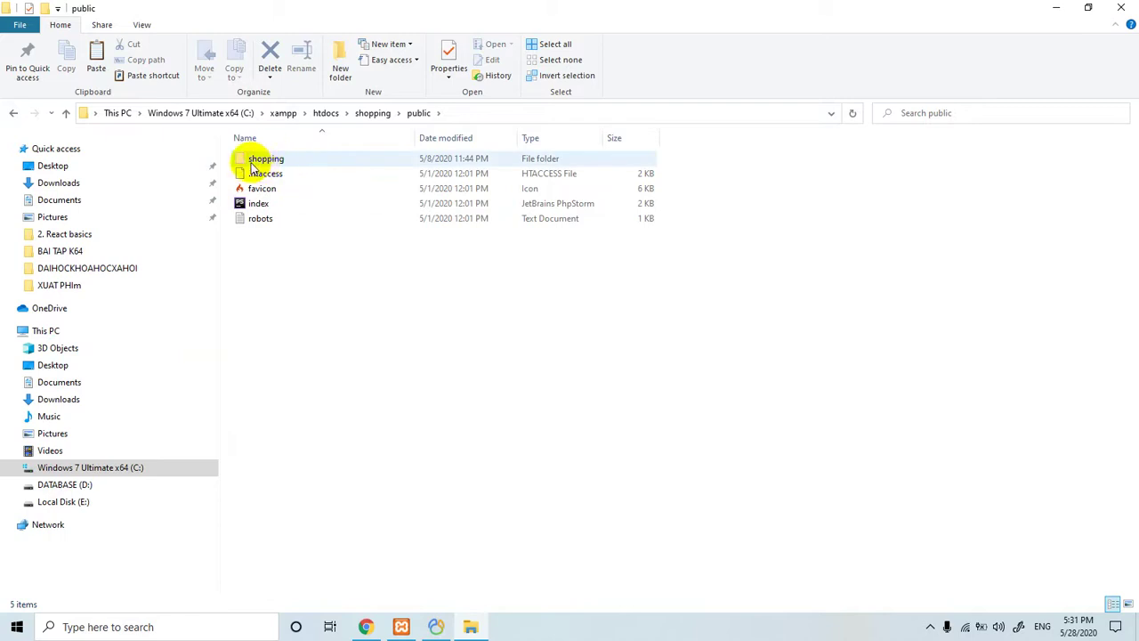
right_click(293, 304)
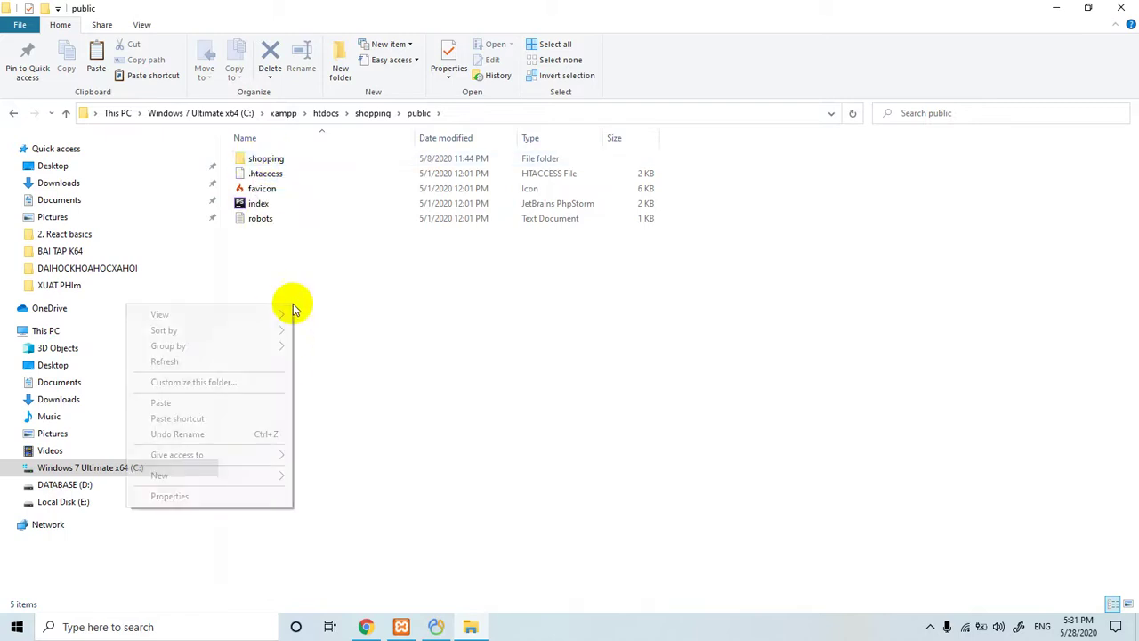
left_click(176, 403)
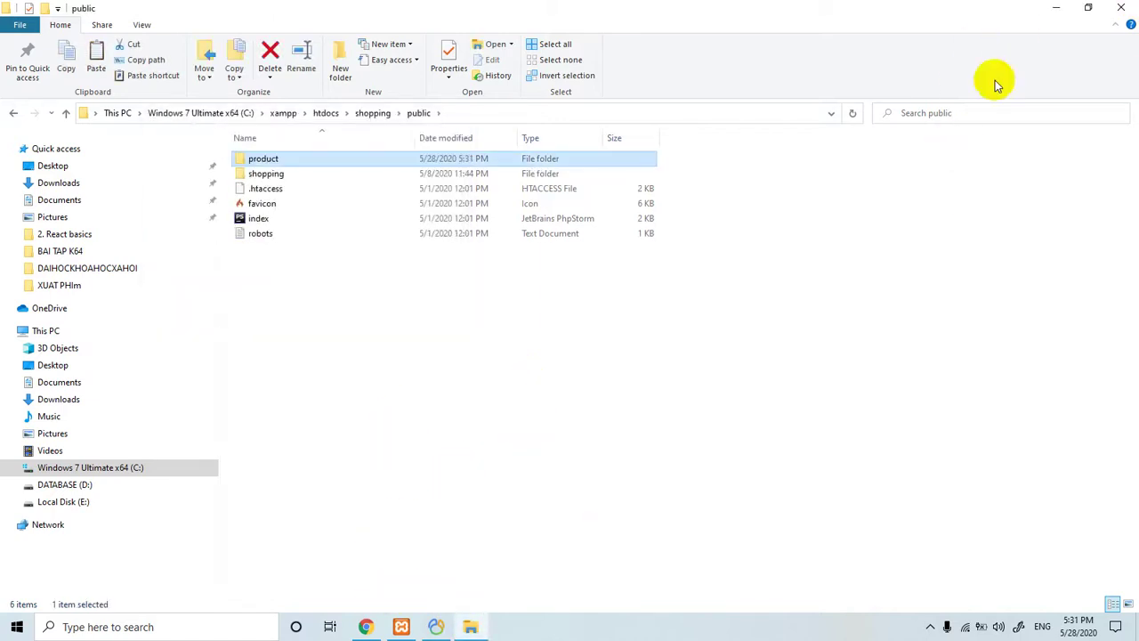
Switch to PhpStorm and replace the open thanhrac project with the shopping project
left_click(1057, 9)
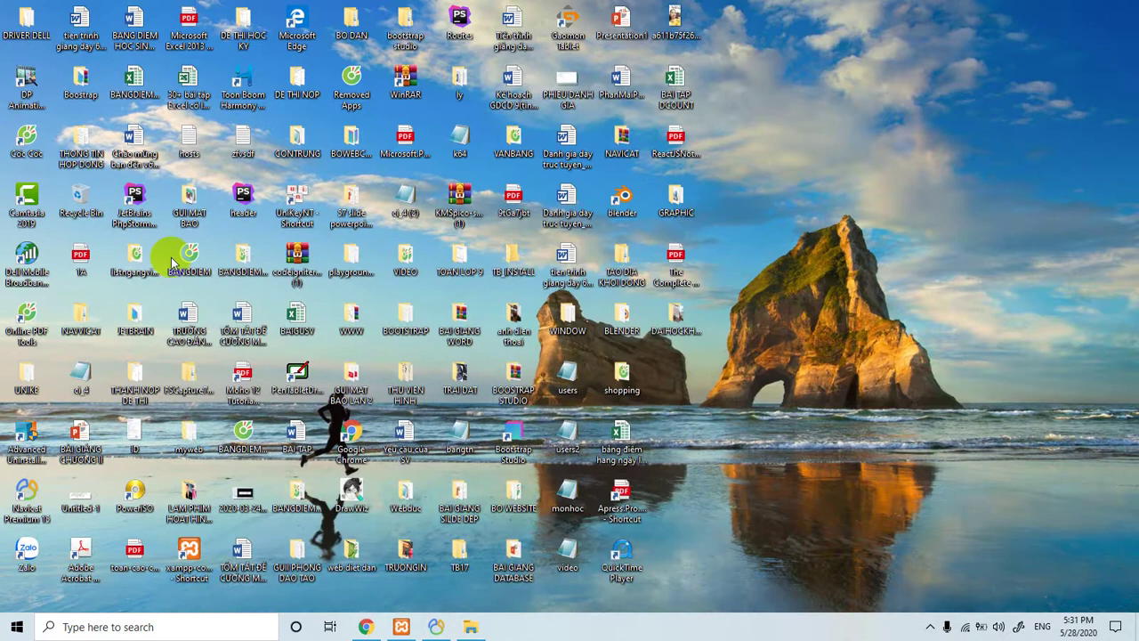
double_click(134, 194)
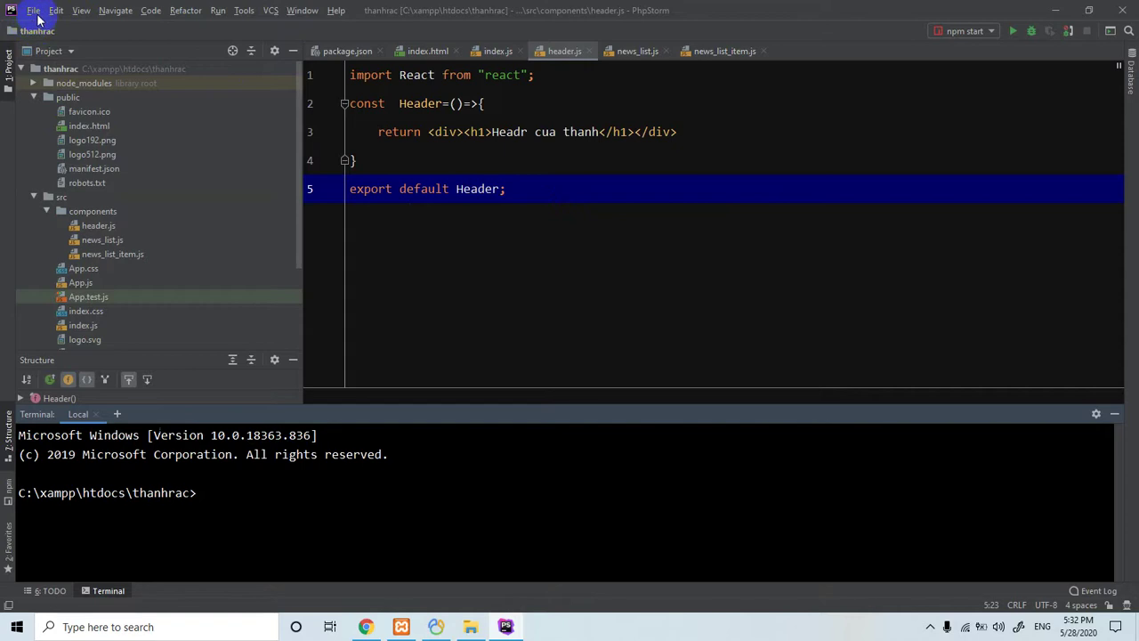
left_click(36, 12)
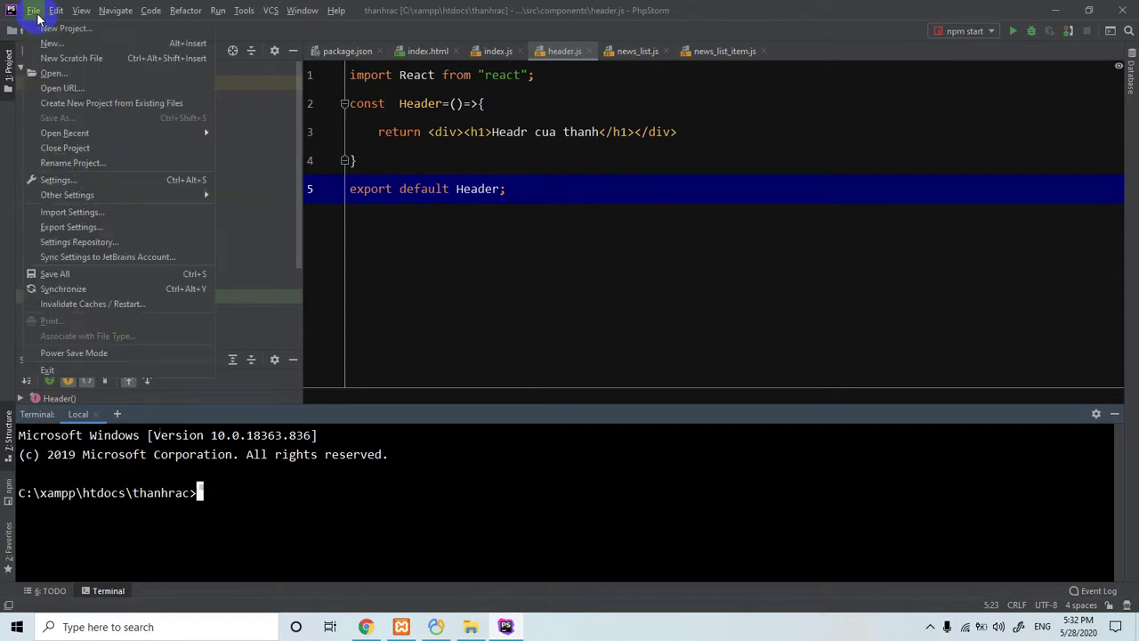
left_click(53, 148)
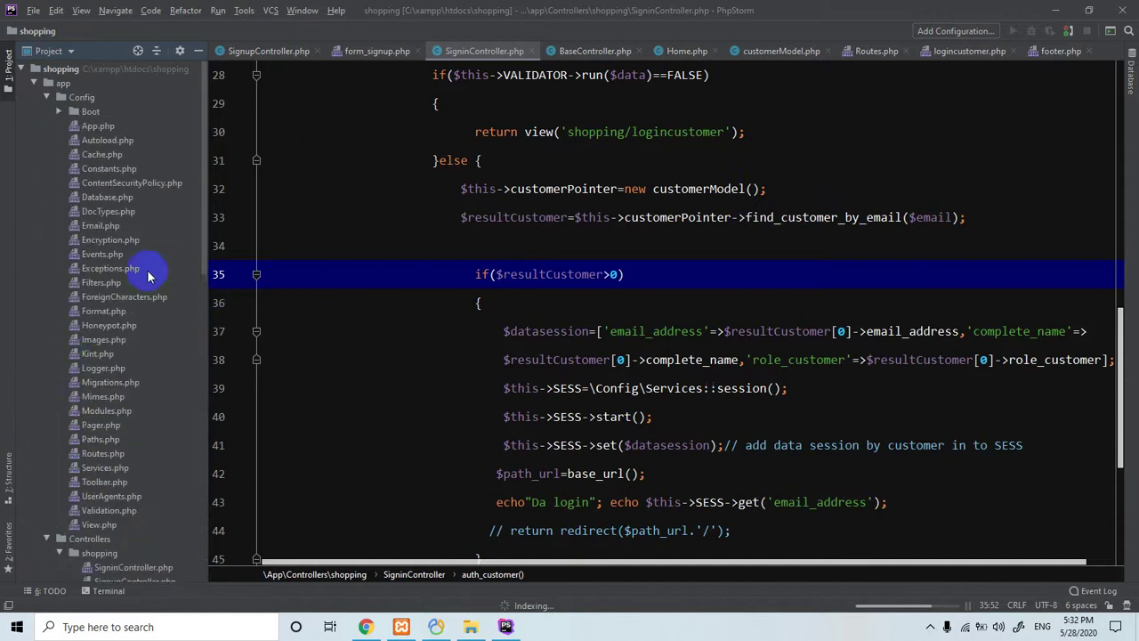
Create a directory named product inside the shopping project's app/Views folder
scroll(142, 409, "down", 10)
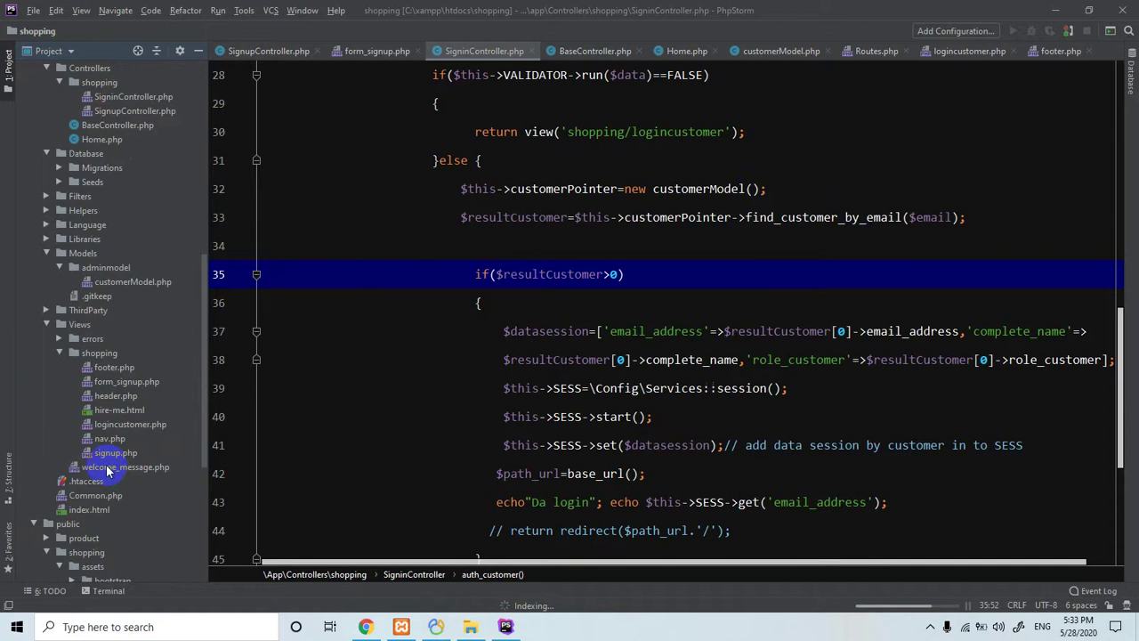
scroll(122, 405, "down", 2)
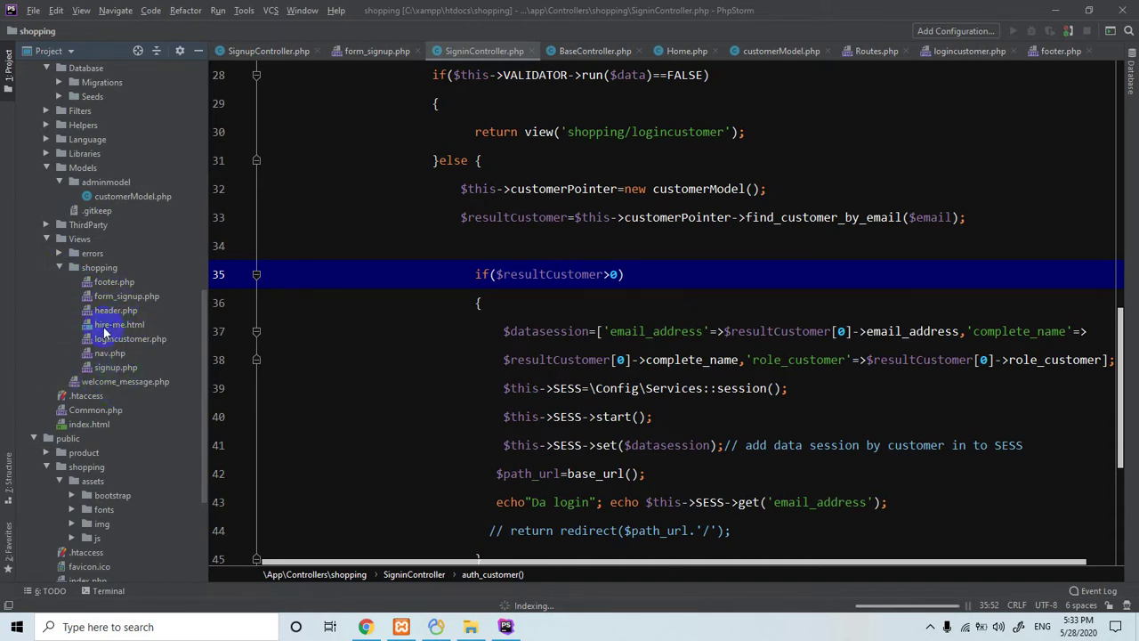
left_click(62, 268)
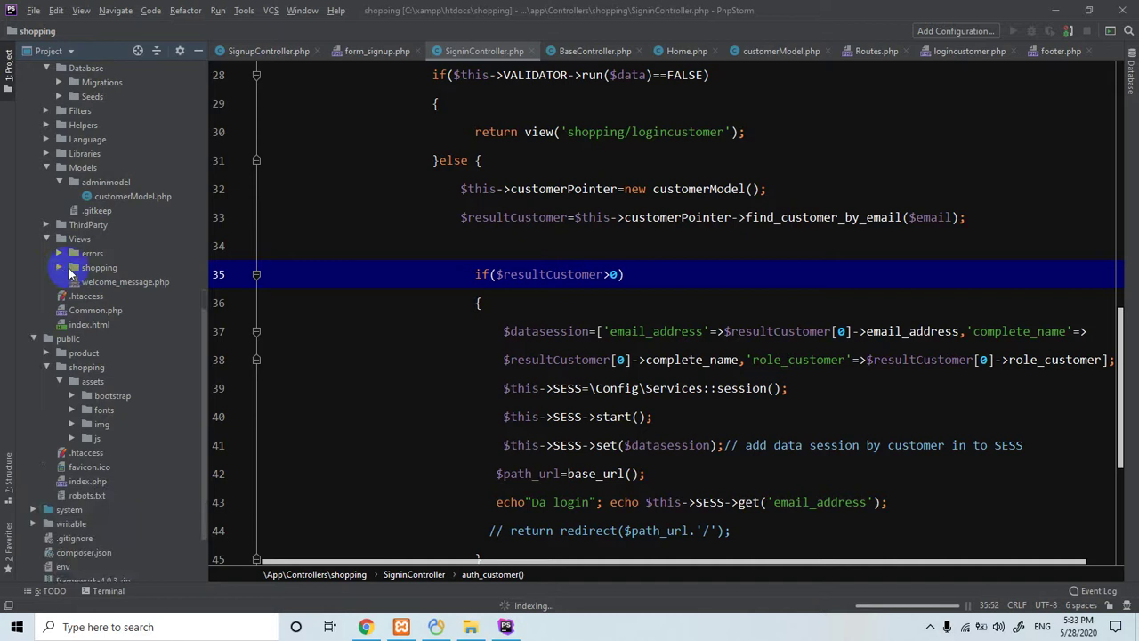
left_click(59, 237)
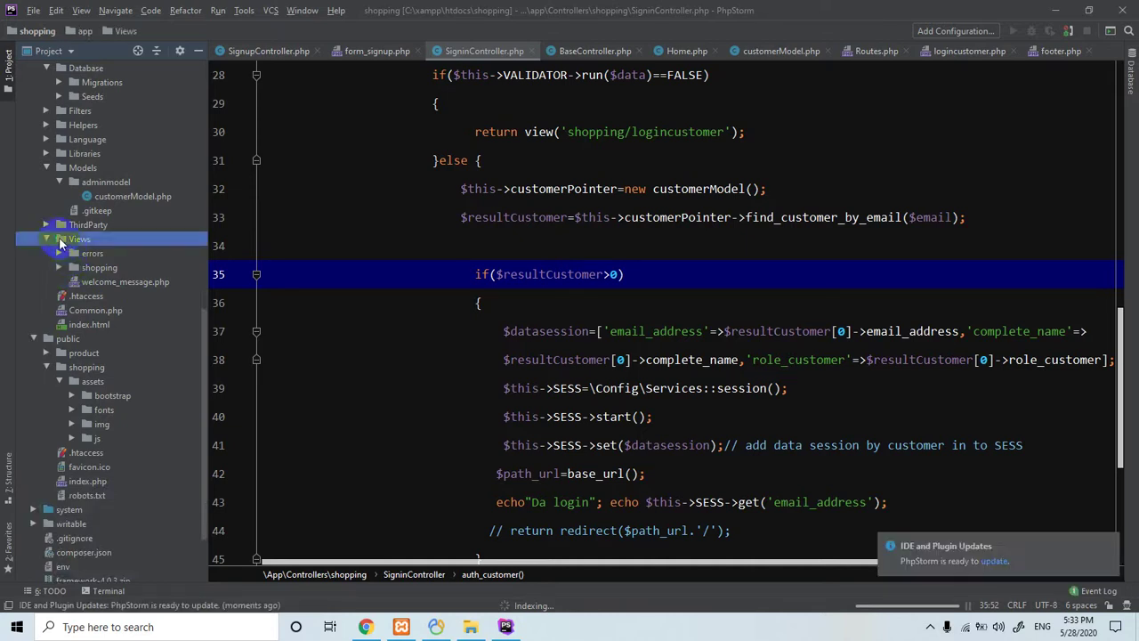
right_click(58, 237)
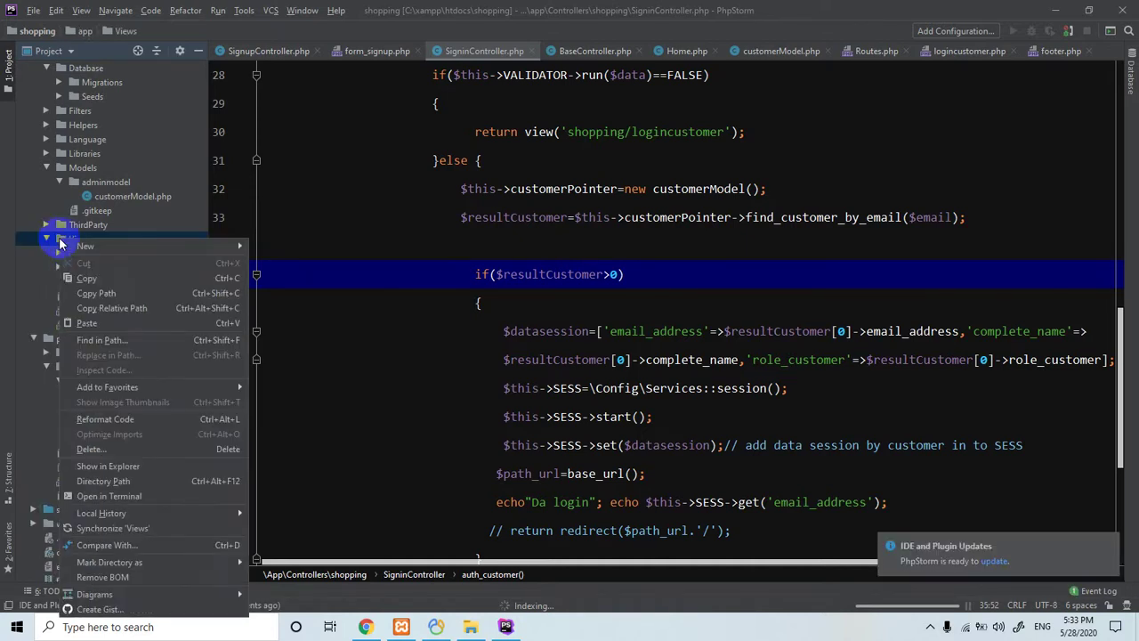
mouse_move(239, 250)
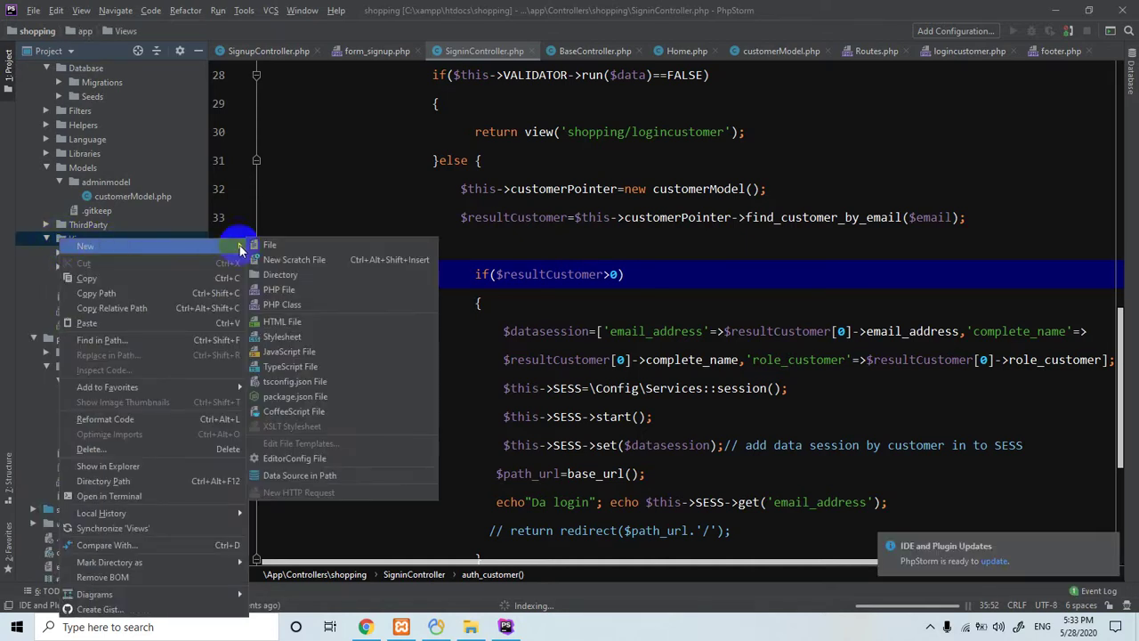
left_click(292, 275)
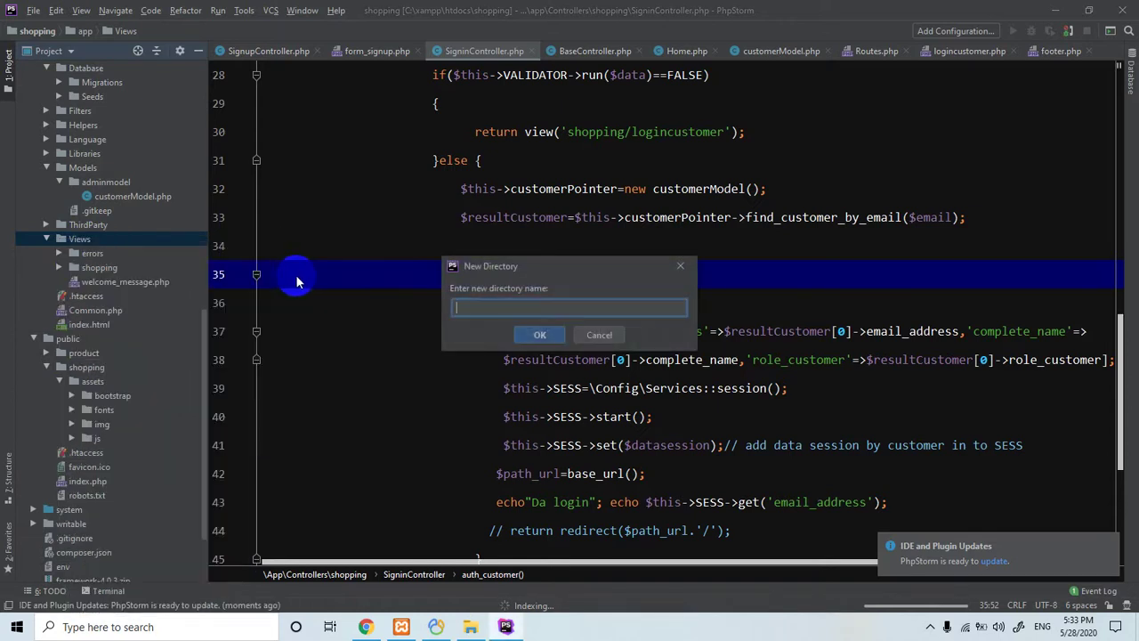
type("prodcu")
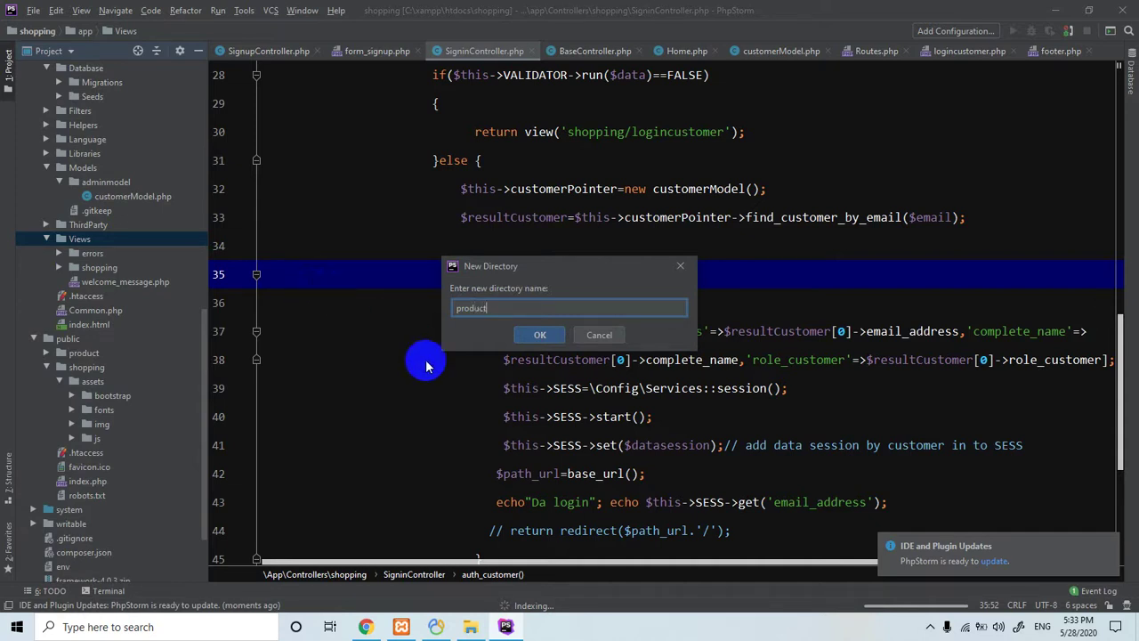
left_click(539, 335)
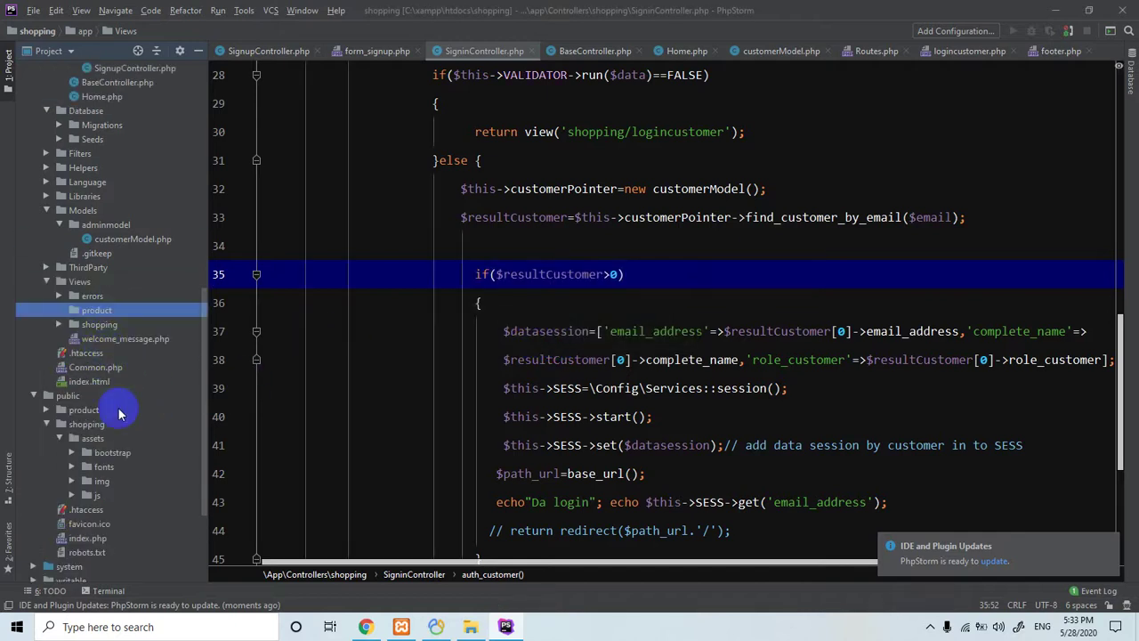
scroll(125, 374, "down", 2)
scroll(136, 399, "down", 3)
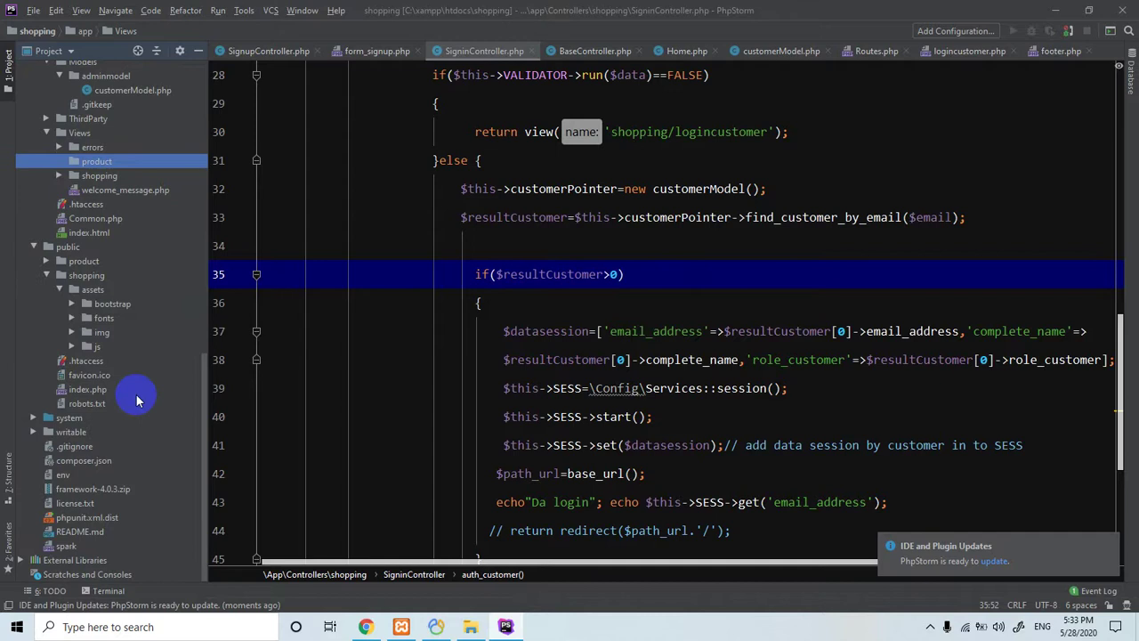